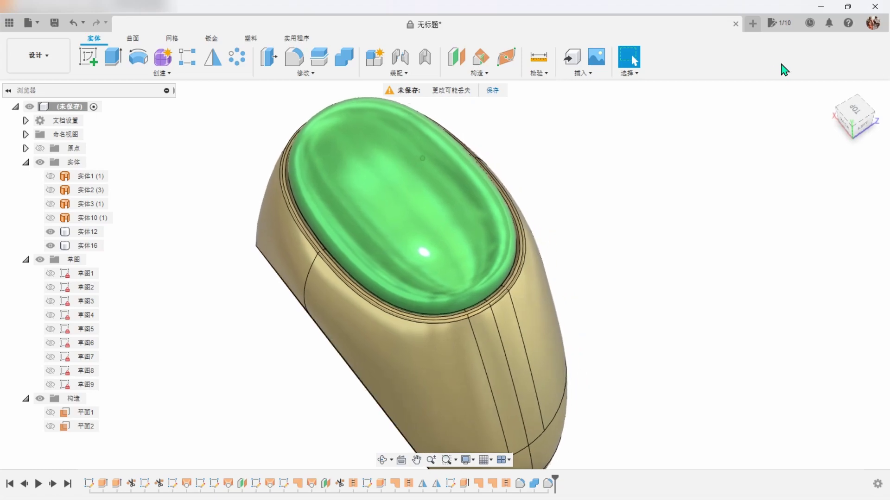
- Hide and then re-show the green gem body of the finished ring model
{"action": "left_click", "coordinate": [373, 214]}
{"action": "left_click", "coordinate": [50, 246]}
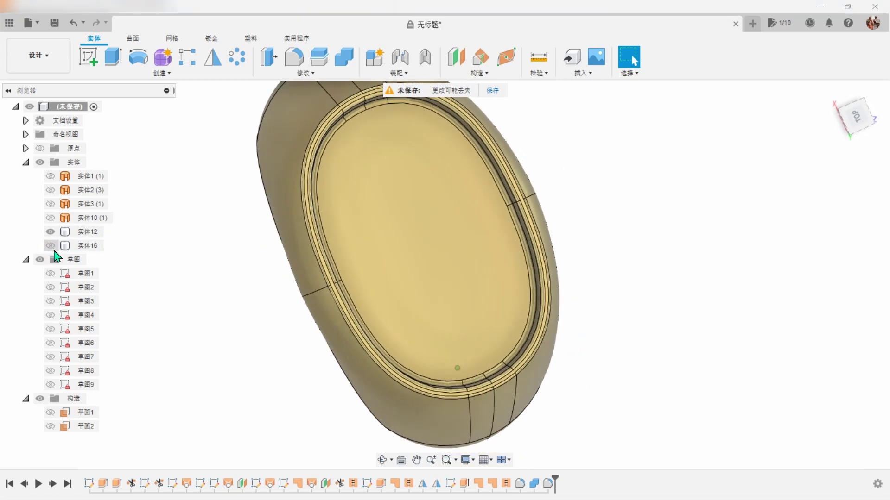
{"action": "left_click", "coordinate": [52, 248]}
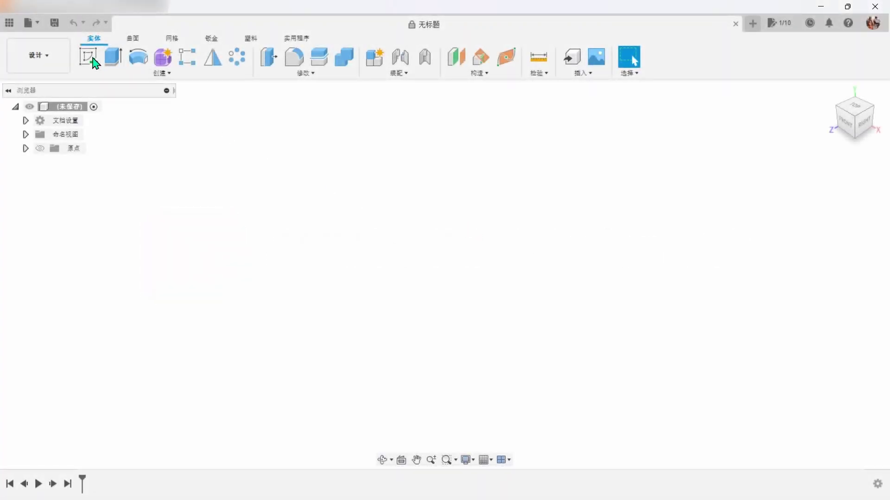
- Start a sketch on the front plane and draw a three-point semicircular arc
{"action": "left_click", "coordinate": [95, 62]}
{"action": "left_click", "coordinate": [459, 260]}
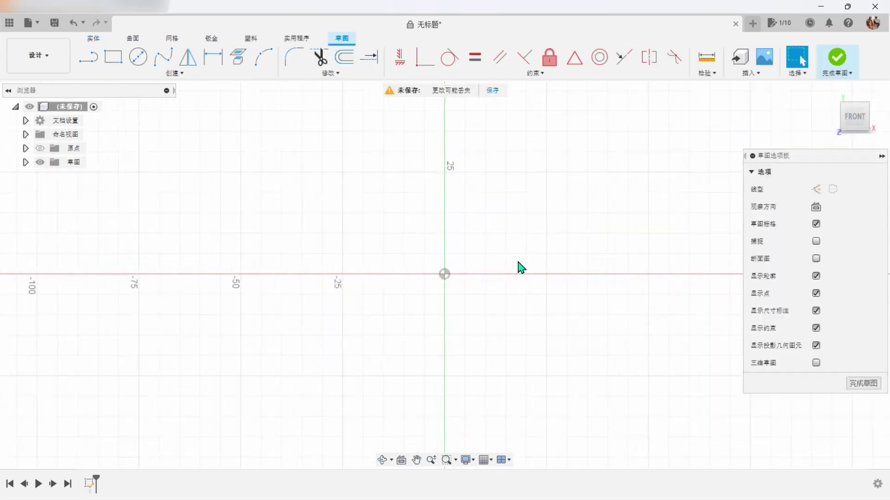
{"action": "left_click", "coordinate": [265, 59]}
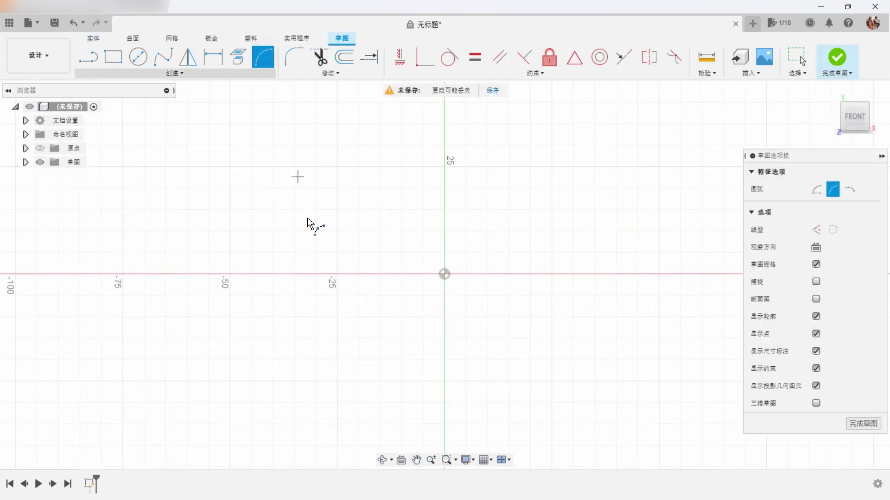
{"action": "left_click", "coordinate": [593, 274]}
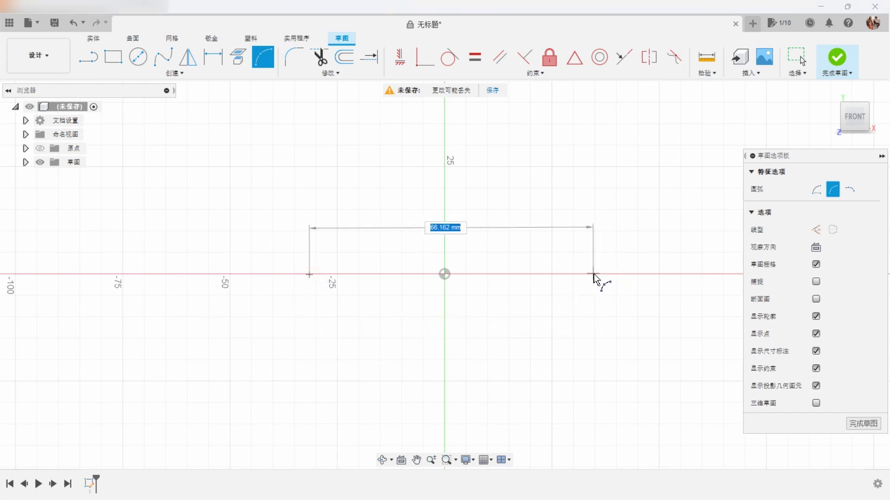
{"action": "right_click", "coordinate": [620, 356]}
{"action": "left_click", "coordinate": [663, 362]}
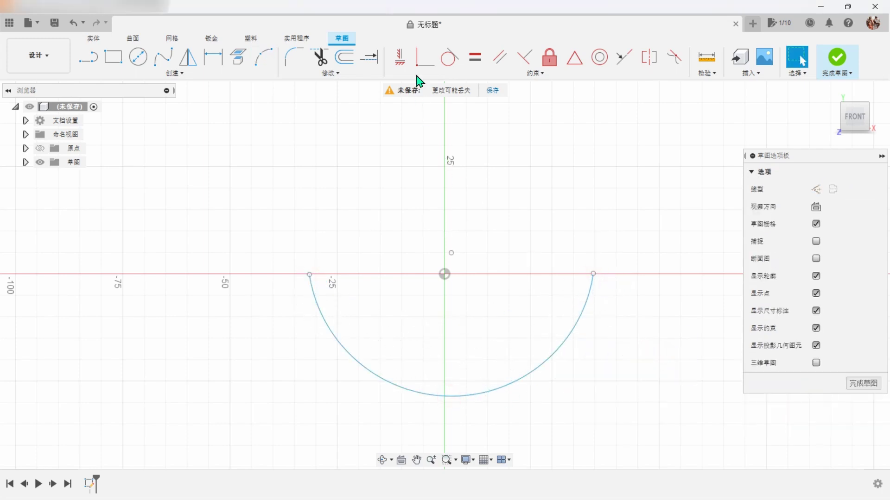
- Snap the arc's centre onto the origin and level both endpoints horizontally with it
{"action": "left_click_drag", "start_coordinate": [451, 253], "coordinate": [444, 274]}
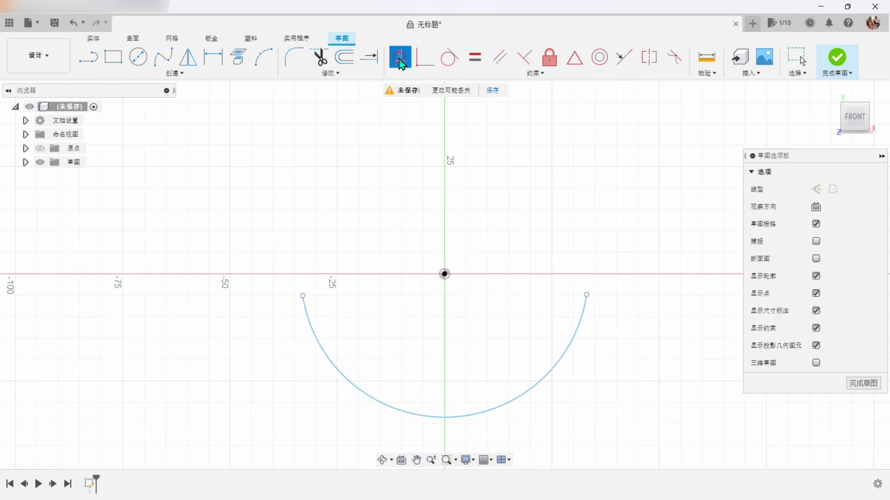
{"action": "left_click", "coordinate": [303, 296]}
{"action": "left_click", "coordinate": [445, 275]}
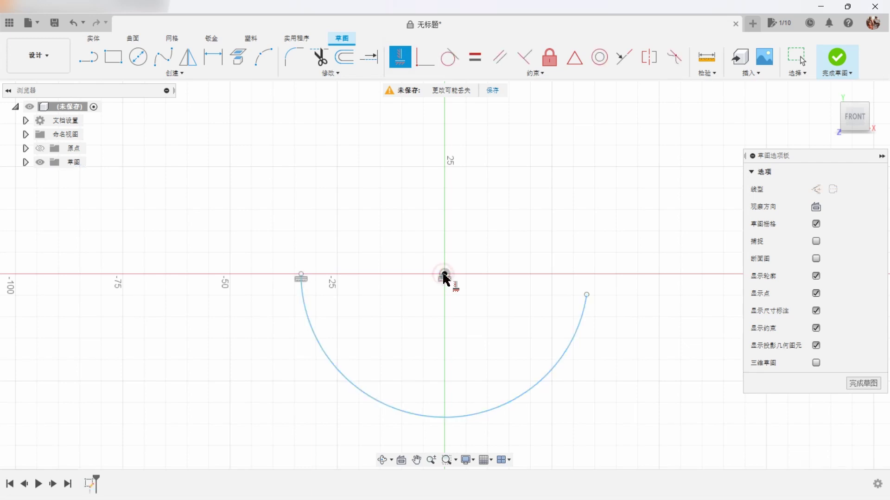
{"action": "left_click", "coordinate": [586, 295]}
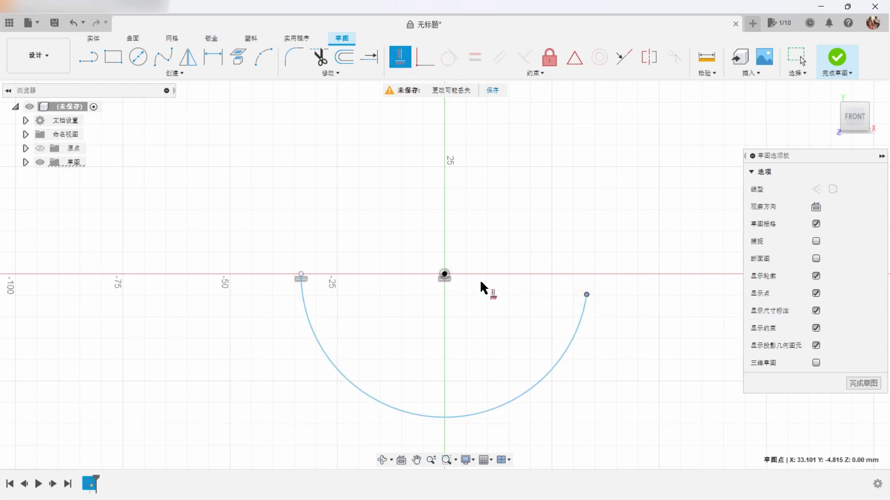
{"action": "left_click", "coordinate": [445, 275]}
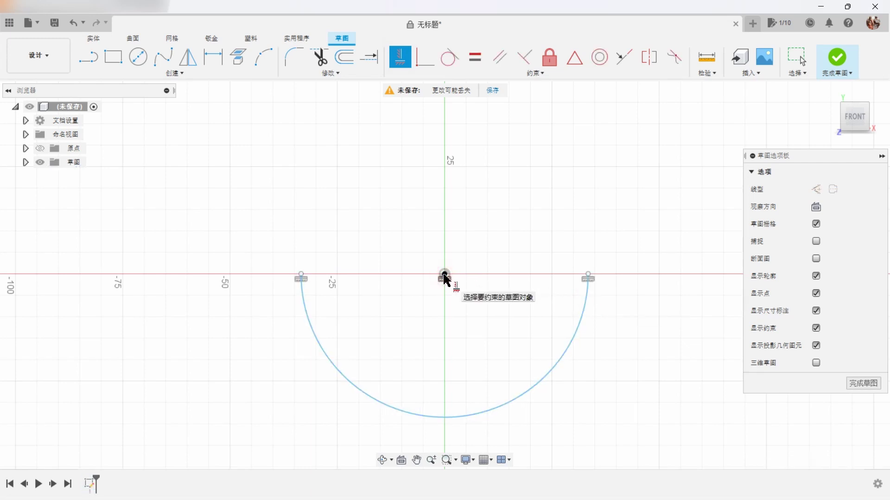
{"action": "right_click", "coordinate": [492, 223]}
{"action": "left_click", "coordinate": [534, 222]}
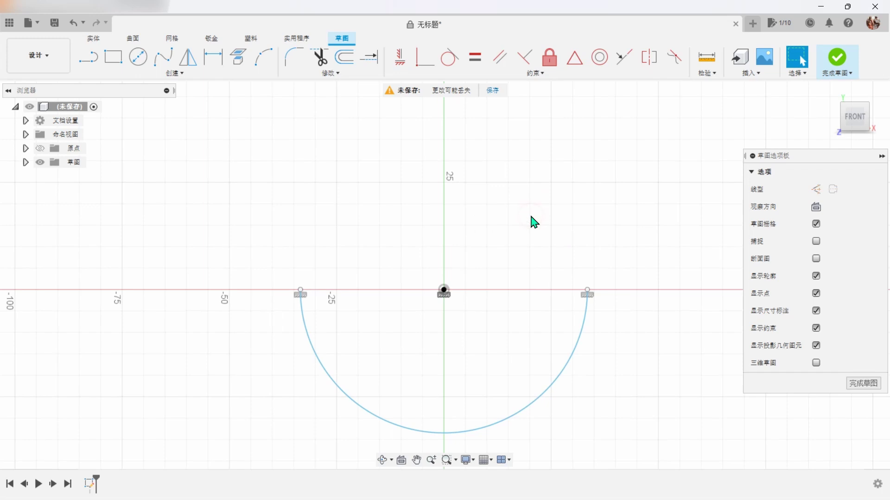
{"action": "left_click", "coordinate": [815, 190]}
{"action": "left_click", "coordinate": [90, 58]}
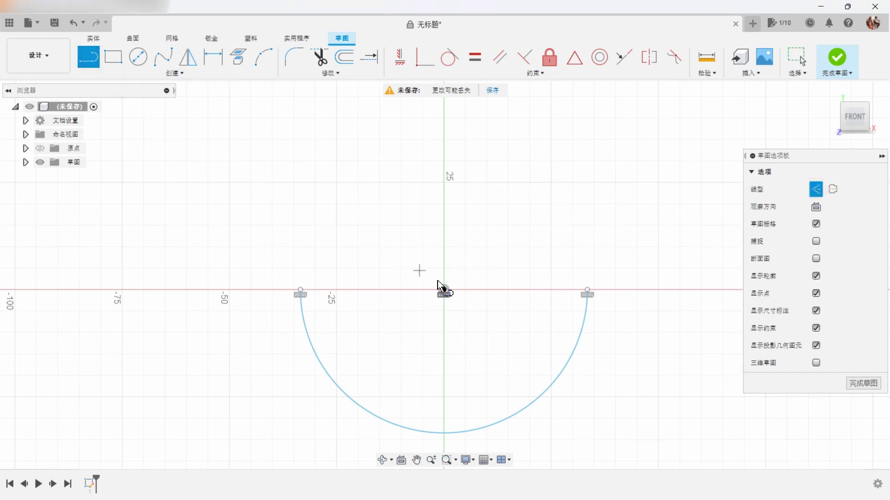
- Draw a vertical construction line above the origin and a horizontal top line
{"action": "left_click", "coordinate": [443, 155]}
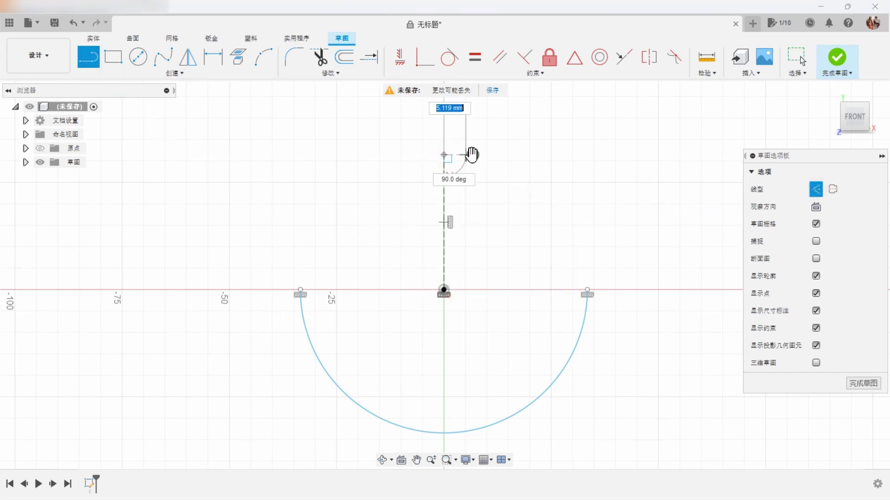
{"action": "left_click", "coordinate": [815, 190]}
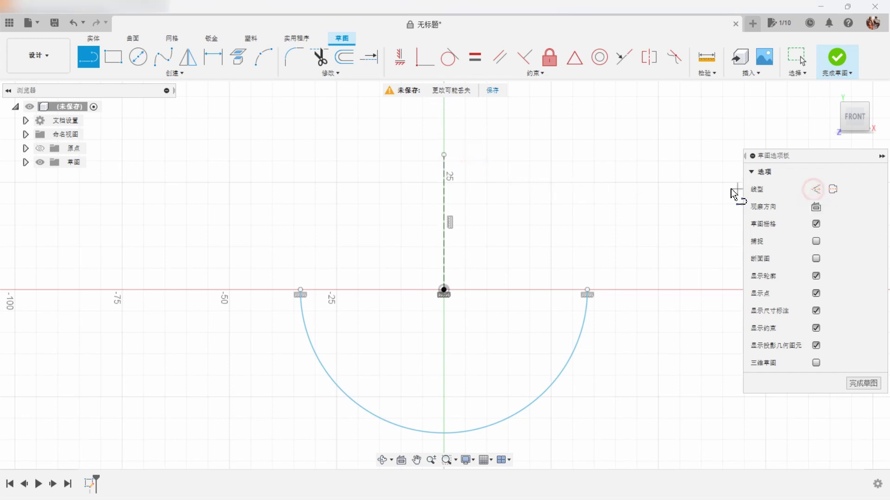
{"action": "left_click", "coordinate": [369, 130]}
{"action": "left_click", "coordinate": [528, 130]}
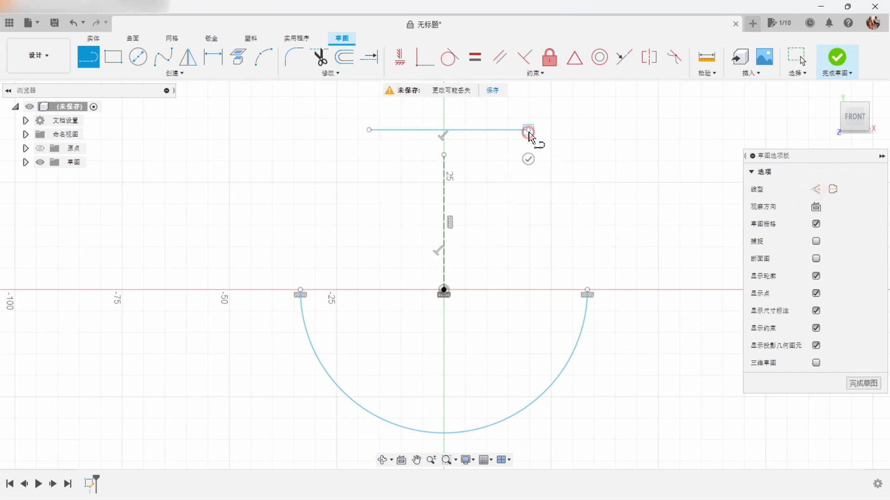
{"action": "left_click_drag", "start_coordinate": [528, 130], "coordinate": [530, 160]}
{"action": "key", "text": "Escape"}
{"action": "right_click", "coordinate": [575, 170]}
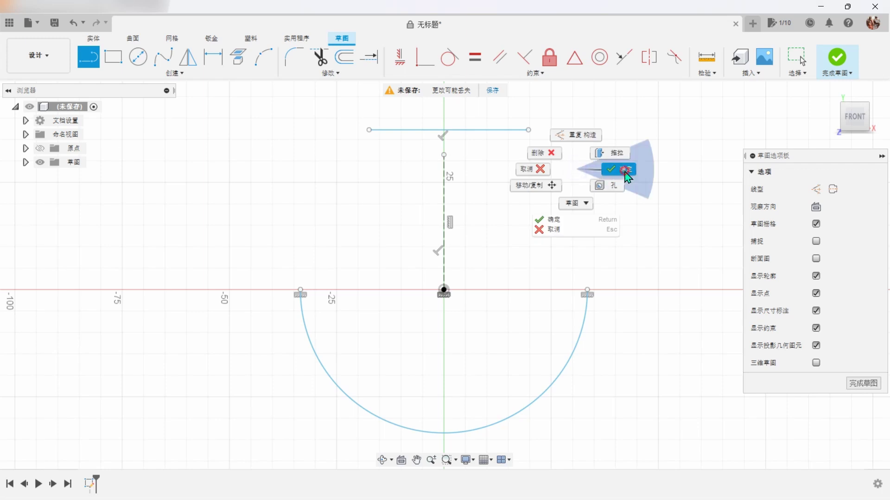
{"action": "left_click", "coordinate": [626, 176]}
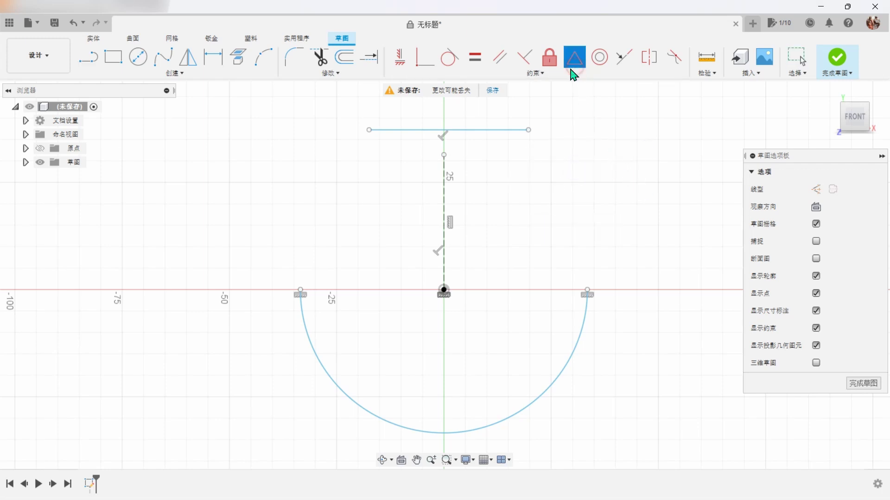
- Centre the top line on the construction line's end with a Midpoint constraint, then shorten it
{"action": "left_click", "coordinate": [484, 130]}
{"action": "left_click", "coordinate": [445, 156]}
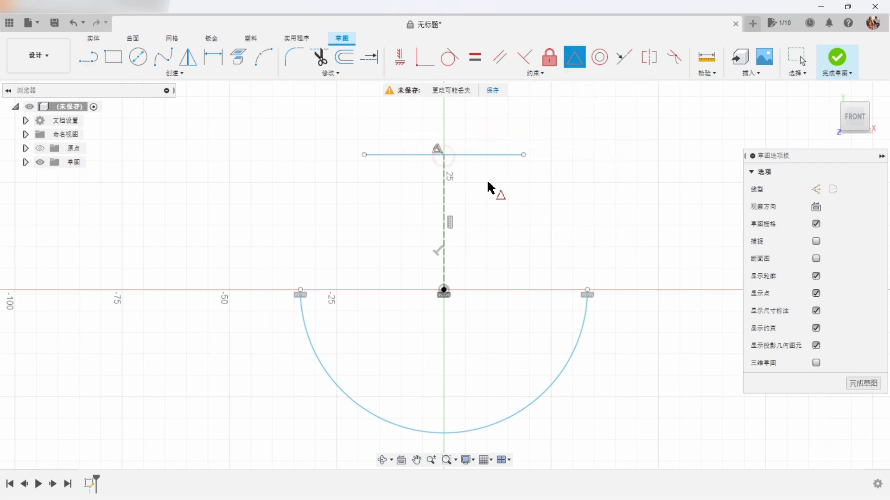
{"action": "right_click", "coordinate": [536, 207]}
{"action": "left_click", "coordinate": [576, 207]}
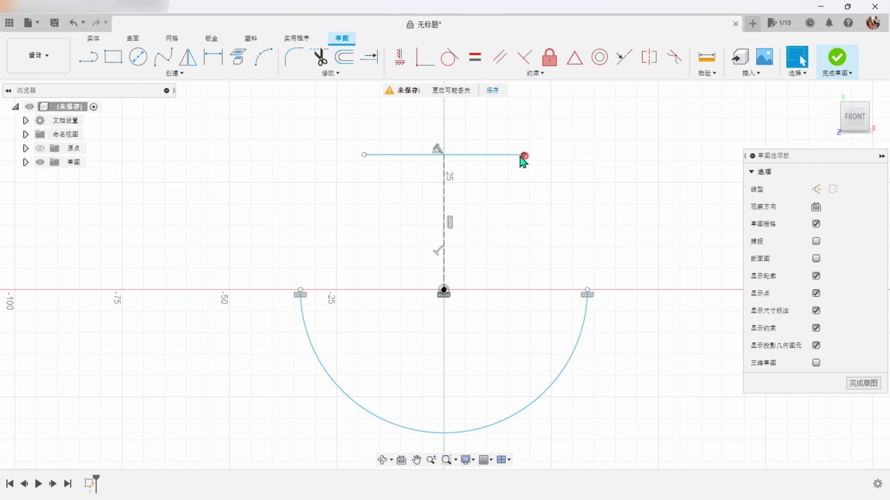
{"action": "left_click_drag", "start_coordinate": [523, 161], "coordinate": [506, 161]}
{"action": "left_click", "coordinate": [557, 172]}
- Draw a spline from the top line to the arc's left end, vertical at the arc
{"action": "left_click", "coordinate": [163, 57]}
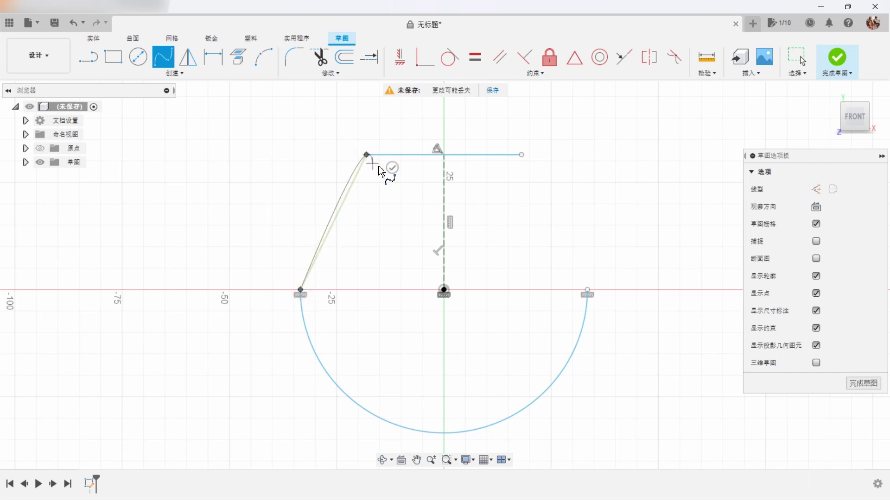
{"action": "left_click", "coordinate": [399, 57]}
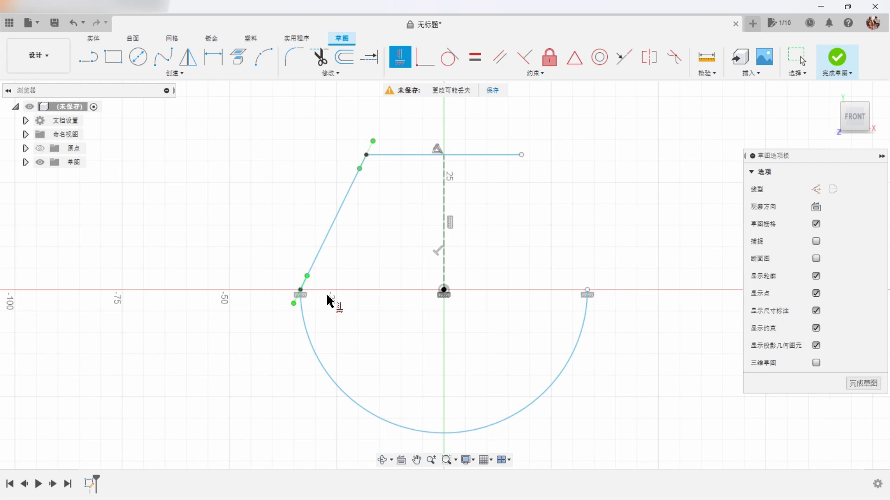
{"action": "scroll", "coordinate": [327, 300], "scroll_direction": "up", "scroll_amount": 3}
{"action": "scroll", "coordinate": [340, 306], "scroll_direction": "up", "scroll_amount": 3}
{"action": "left_click", "coordinate": [349, 291]}
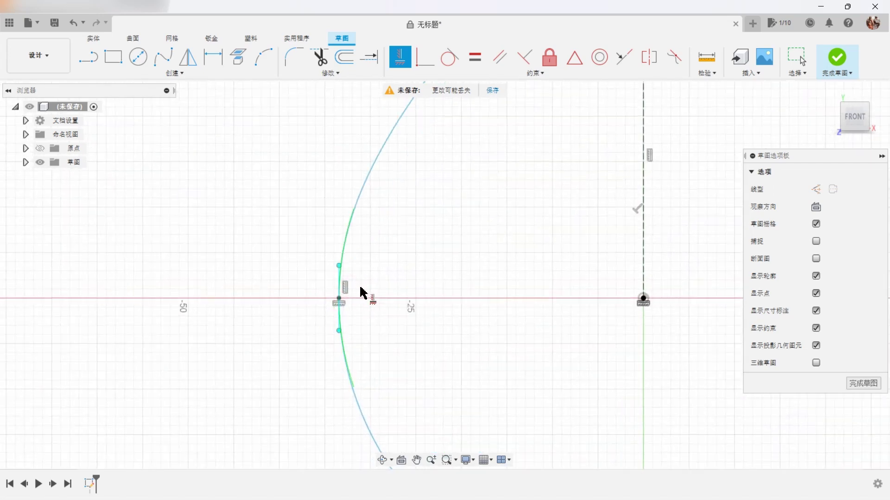
{"action": "scroll", "coordinate": [364, 294], "scroll_direction": "down", "scroll_amount": 2}
{"action": "scroll", "coordinate": [397, 289], "scroll_direction": "down", "scroll_amount": 2}
{"action": "right_click", "coordinate": [548, 237]}
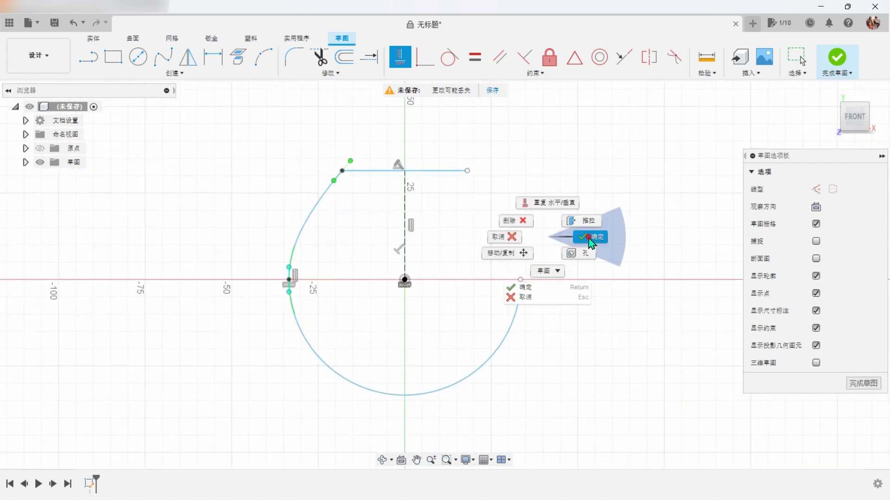
{"action": "left_click", "coordinate": [590, 241]}
- Dimension the horizontal top line at 18 mm
{"action": "right_click_drag", "start_coordinate": [627, 160], "coordinate": [622, 230]}
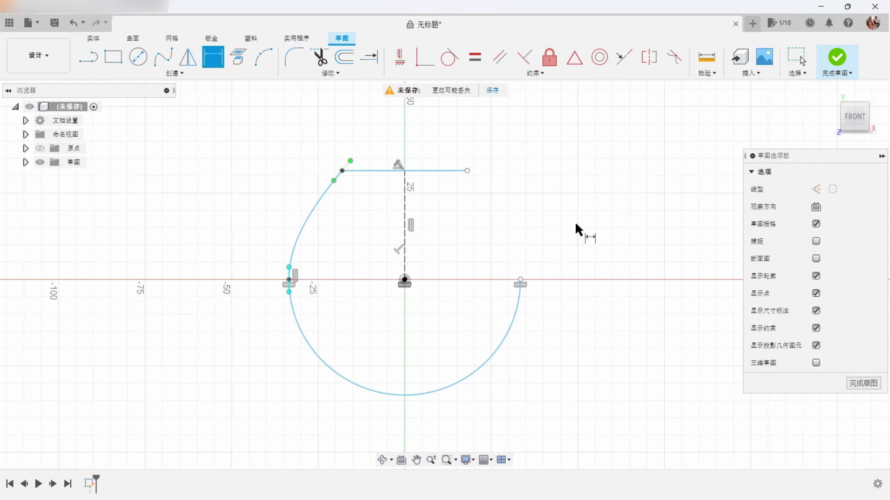
{"action": "left_click", "coordinate": [435, 172]}
{"action": "left_click", "coordinate": [415, 147]}
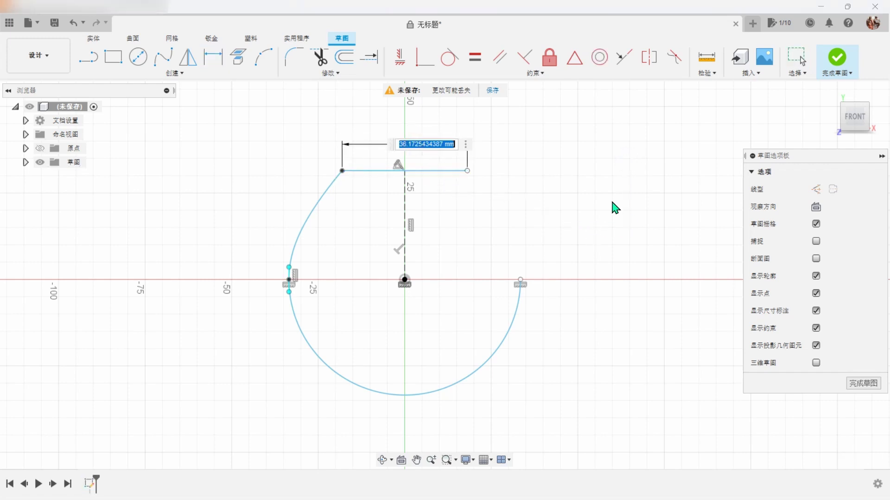
{"action": "type", "text": "18"}
{"action": "key", "text": "Return"}
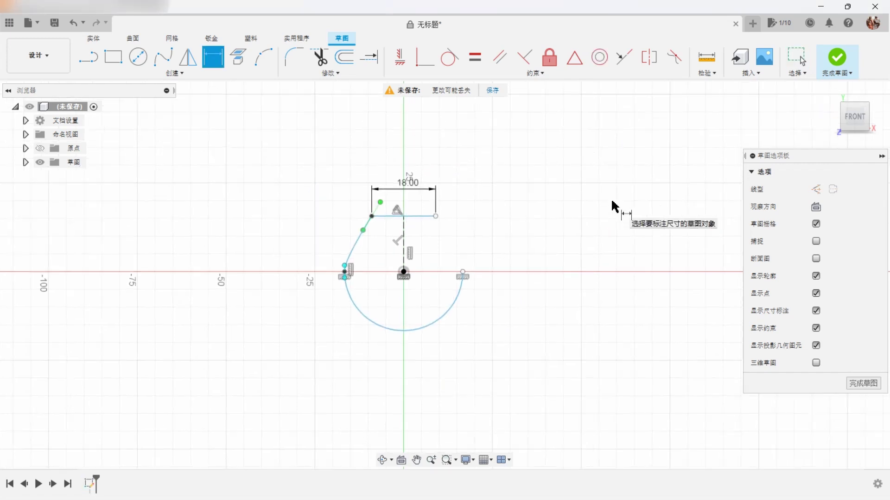
{"action": "scroll", "coordinate": [579, 201], "scroll_direction": "up", "scroll_amount": 3}
{"action": "scroll", "coordinate": [463, 172], "scroll_direction": "up", "scroll_amount": 2}
{"action": "left_click_drag", "start_coordinate": [402, 143], "coordinate": [399, 162]}
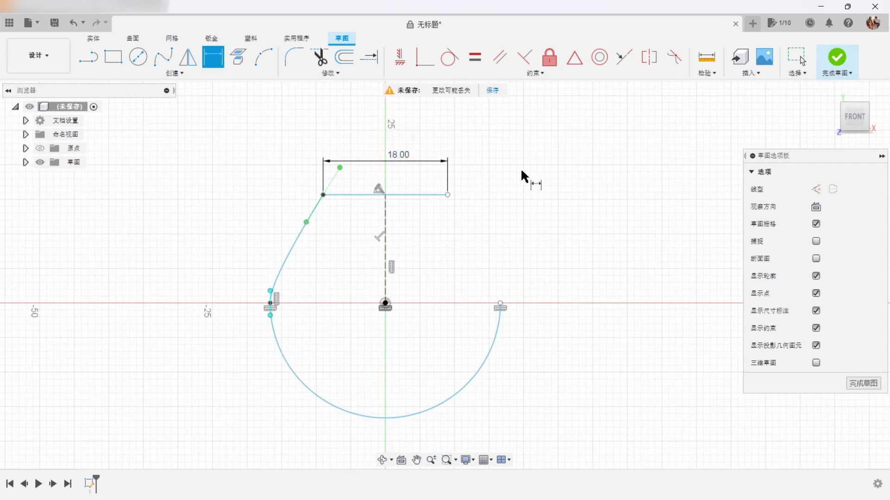
{"action": "right_click", "coordinate": [575, 179]}
{"action": "left_click", "coordinate": [577, 252]}
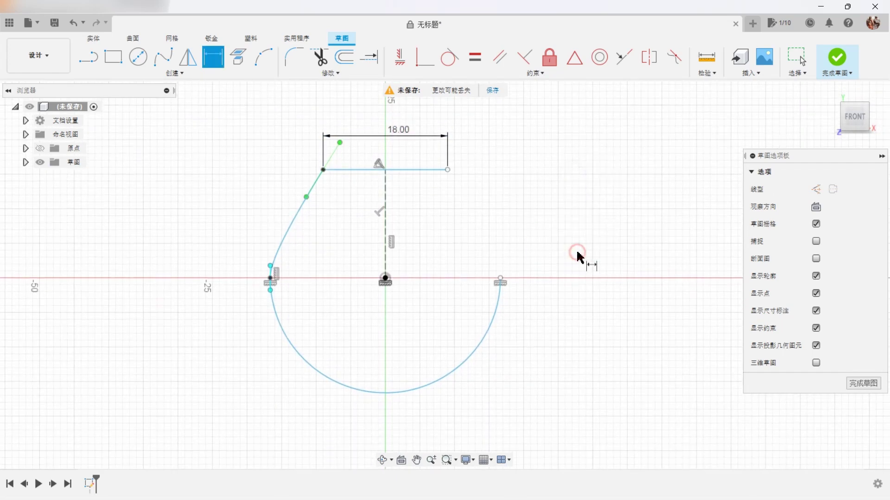
- Set the overall height to 31.50 and the arc radius to R15
{"action": "left_click", "coordinate": [429, 171]}
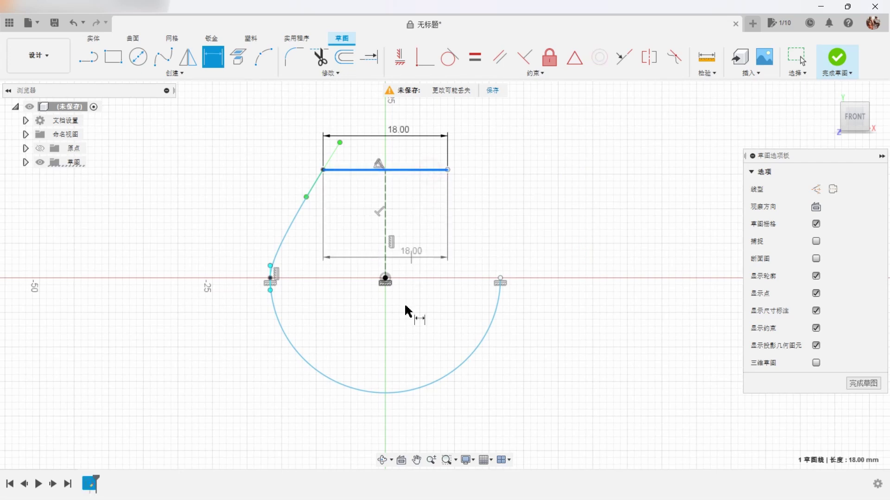
{"action": "left_click", "coordinate": [391, 392]}
{"action": "left_click", "coordinate": [198, 289]}
{"action": "type", "text": "31.5"}
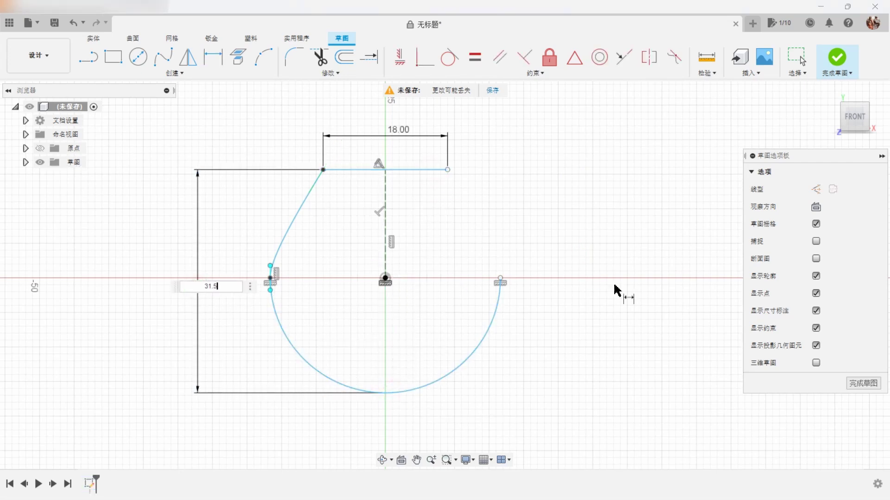
{"action": "key", "text": "Return"}
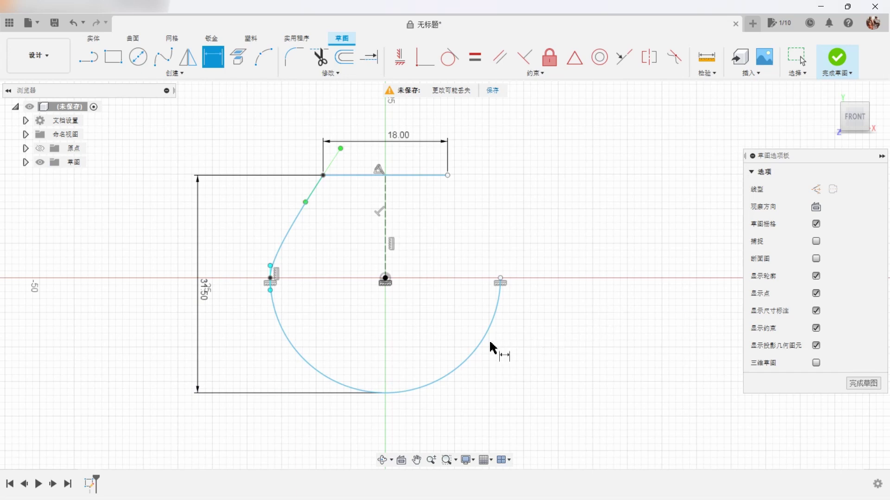
{"action": "left_click", "coordinate": [493, 349]}
{"action": "left_click", "coordinate": [508, 395]}
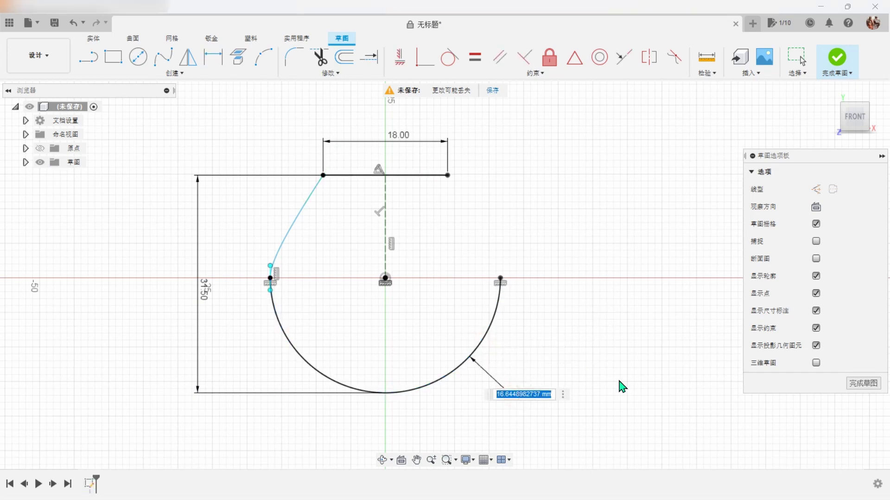
{"action": "key", "text": "Return"}
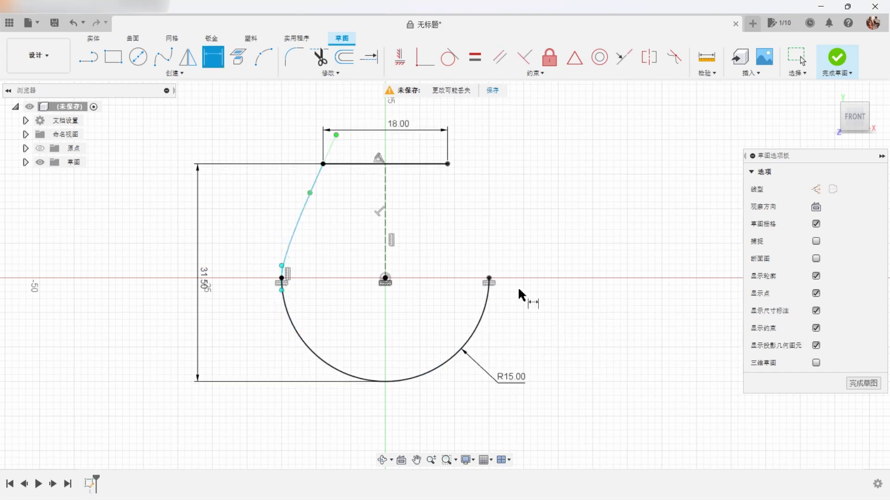
- Set the spline's handle angle to 30° and the upper tangent handle to 3.50
{"action": "scroll", "coordinate": [407, 223], "scroll_direction": "up", "scroll_amount": 5}
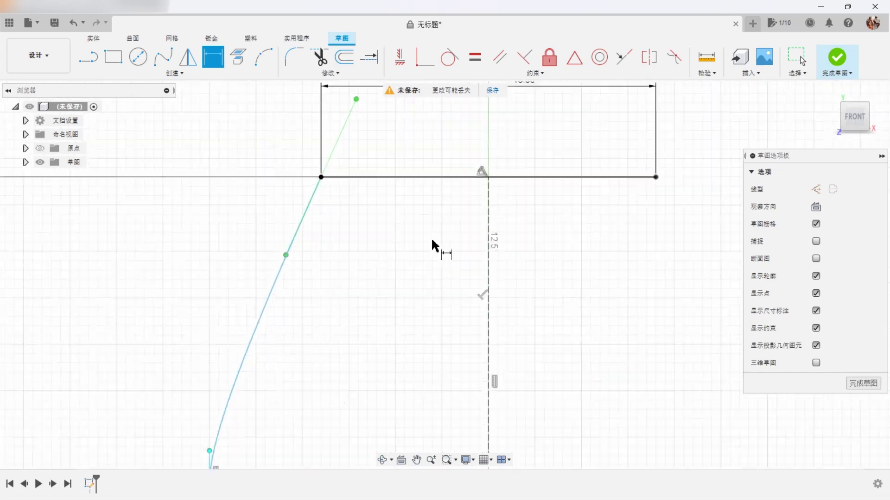
{"action": "left_click", "coordinate": [499, 259]}
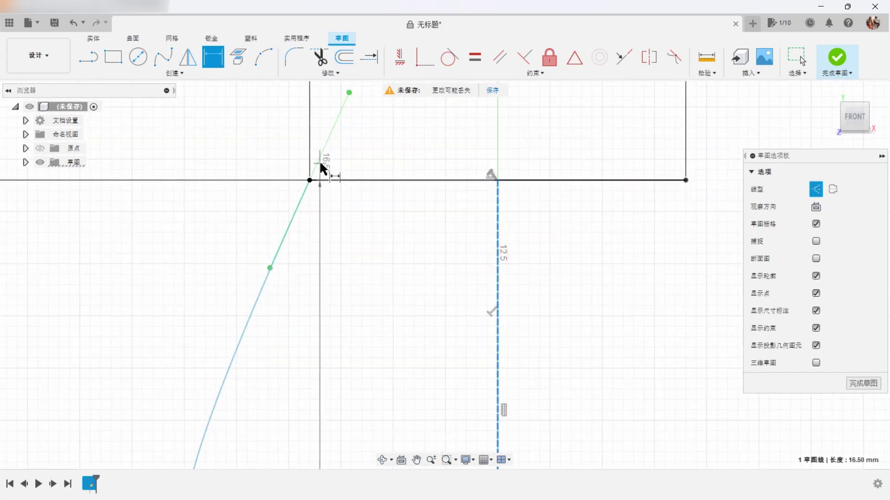
{"action": "left_click", "coordinate": [303, 194]}
{"action": "left_click", "coordinate": [371, 254]}
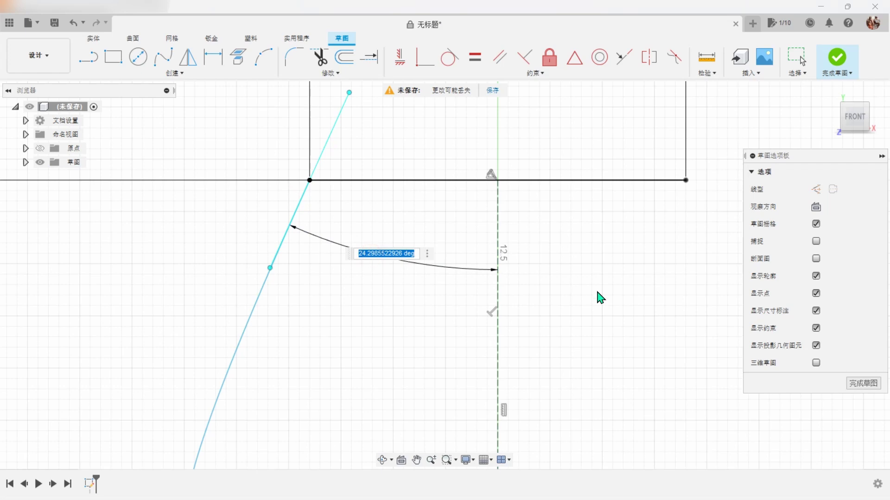
{"action": "key", "text": "Return"}
{"action": "scroll", "coordinate": [598, 297], "scroll_direction": "down", "scroll_amount": 1}
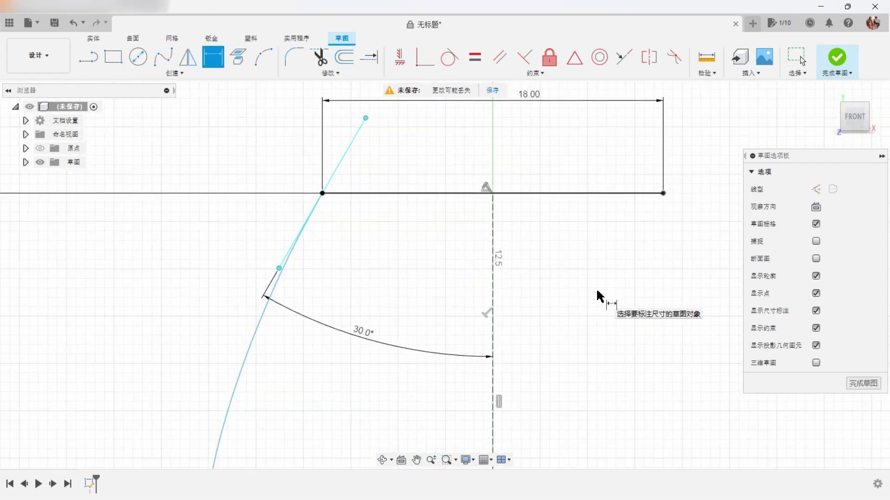
{"action": "scroll", "coordinate": [417, 318], "scroll_direction": "down", "scroll_amount": 2}
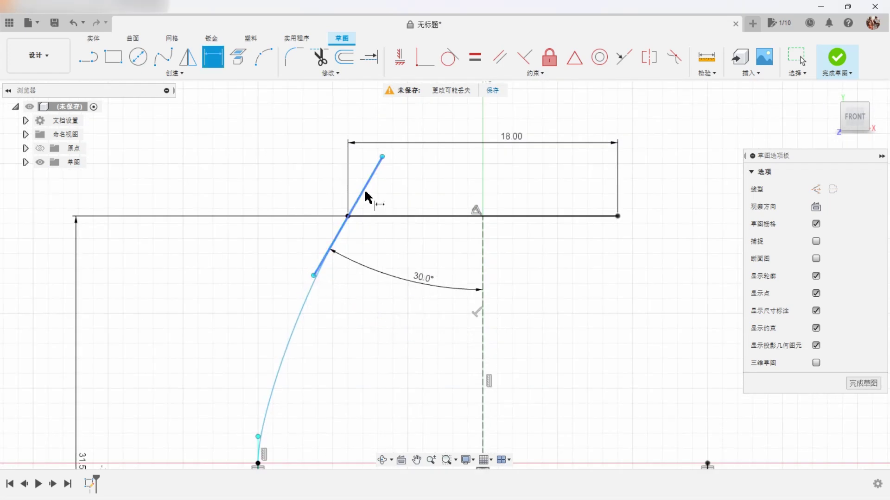
{"action": "left_click", "coordinate": [312, 134]}
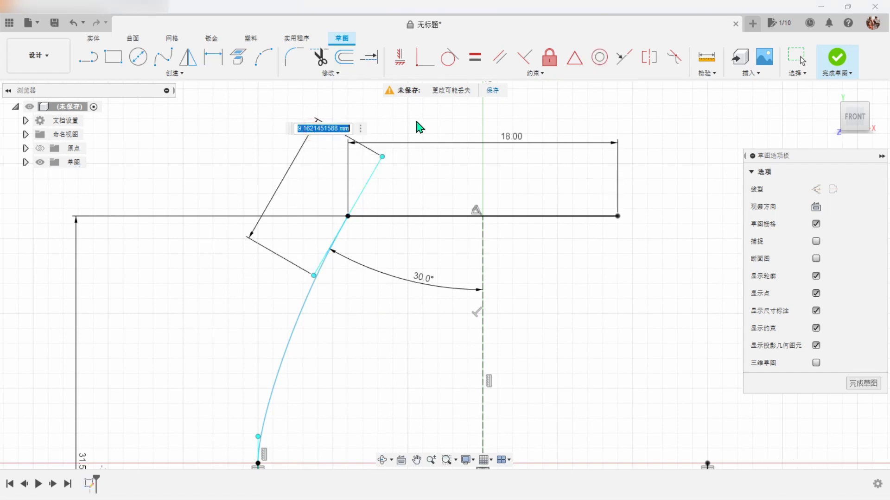
{"action": "type", "text": ".5"}
{"action": "key", "text": "Return"}
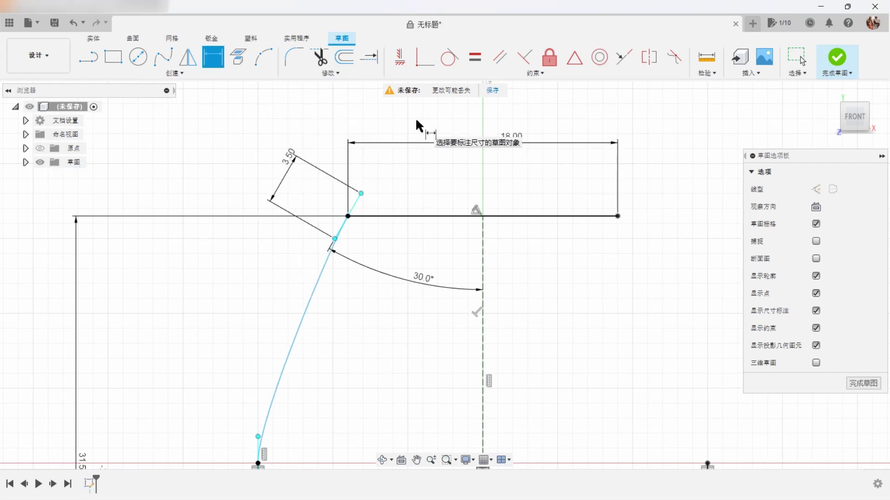
- Set the lower tangent handle length to 4.20
{"action": "scroll", "coordinate": [394, 253], "scroll_direction": "up", "scroll_amount": 2}
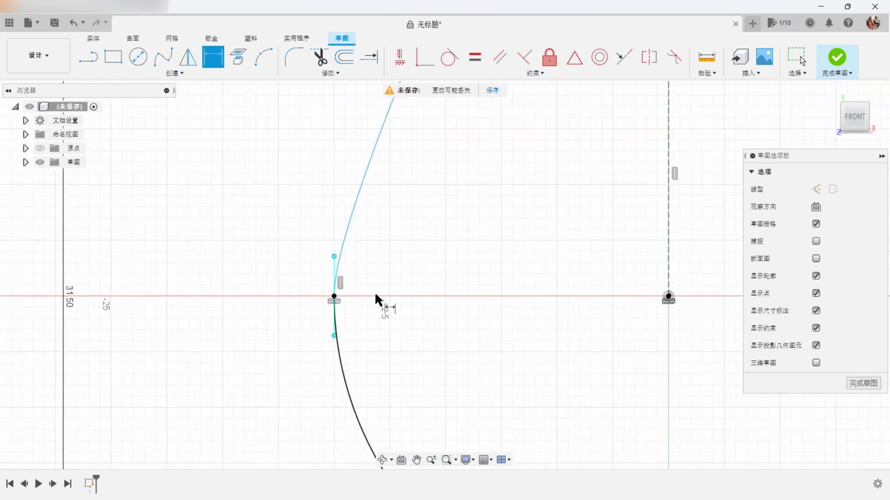
{"action": "scroll", "coordinate": [378, 298], "scroll_direction": "up", "scroll_amount": 2}
{"action": "left_click", "coordinate": [344, 243]}
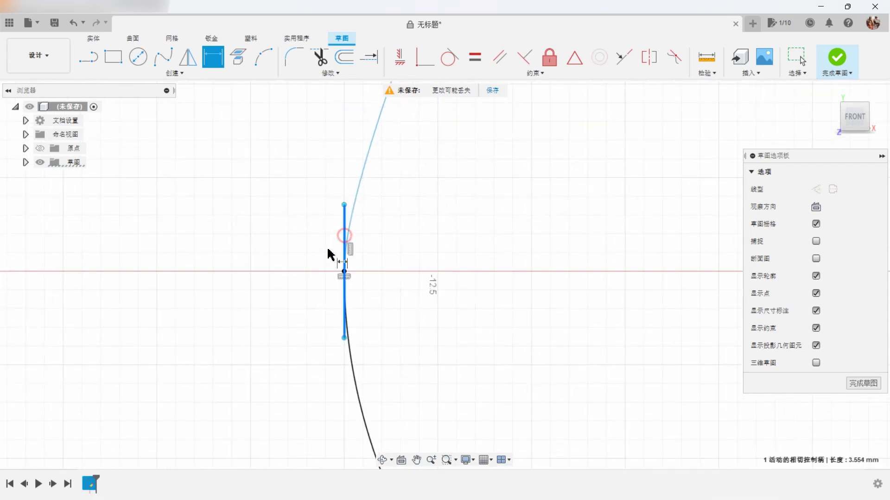
{"action": "left_click", "coordinate": [214, 278]}
{"action": "type", "text": "4.2"}
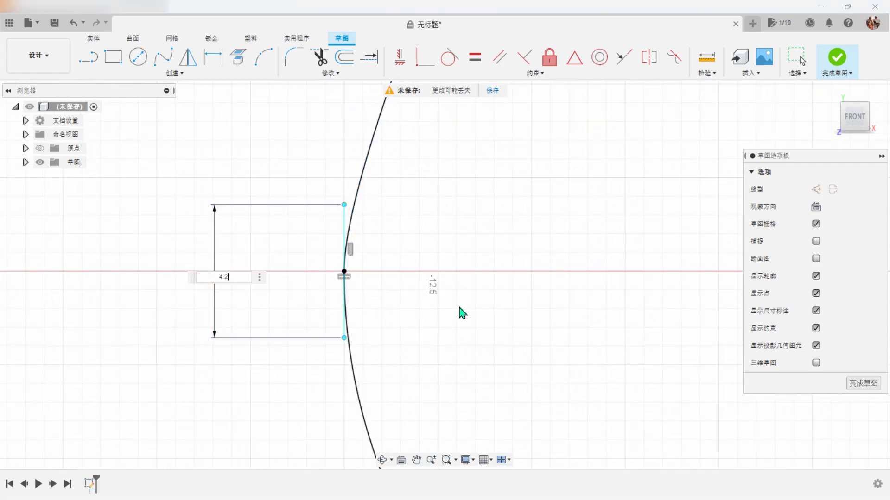
{"action": "key", "text": "Return"}
{"action": "scroll", "coordinate": [460, 312], "scroll_direction": "down", "scroll_amount": 1}
{"action": "scroll", "coordinate": [461, 314], "scroll_direction": "down", "scroll_amount": 3}
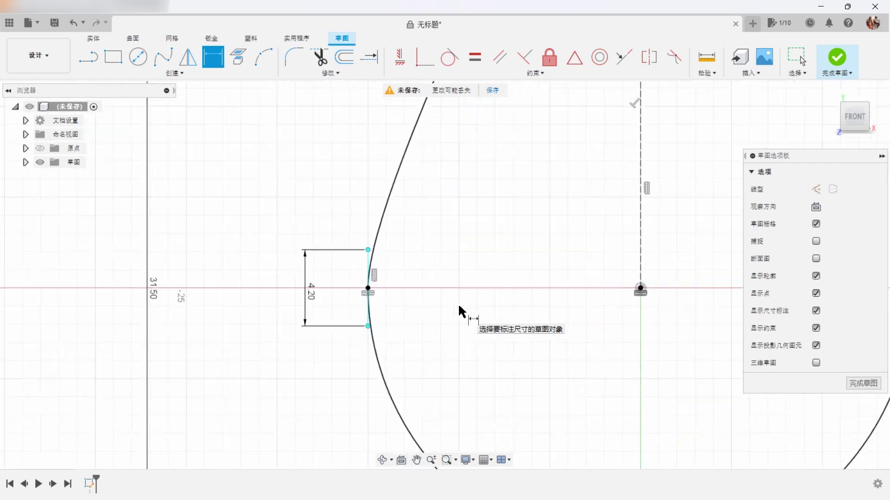
{"action": "scroll", "coordinate": [463, 314], "scroll_direction": "down", "scroll_amount": 3}
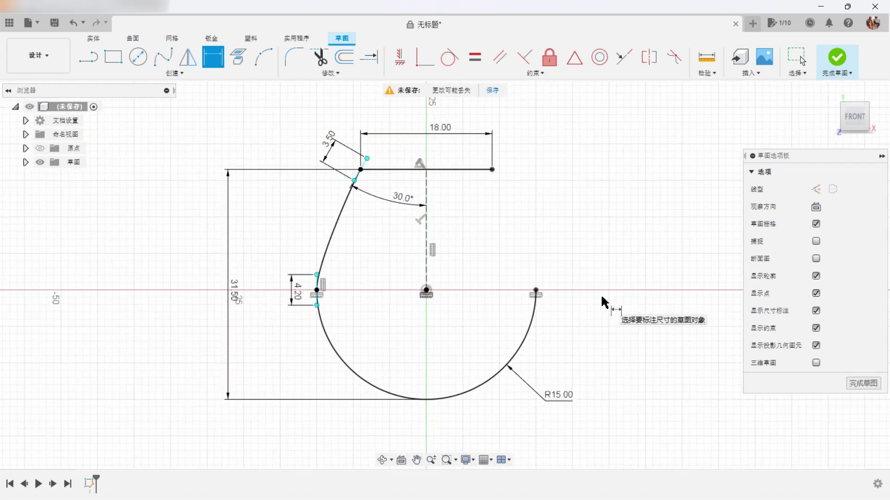
- Mirror the spline across the vertical dashed centreline to close the teardrop
{"action": "left_click", "coordinate": [189, 64]}
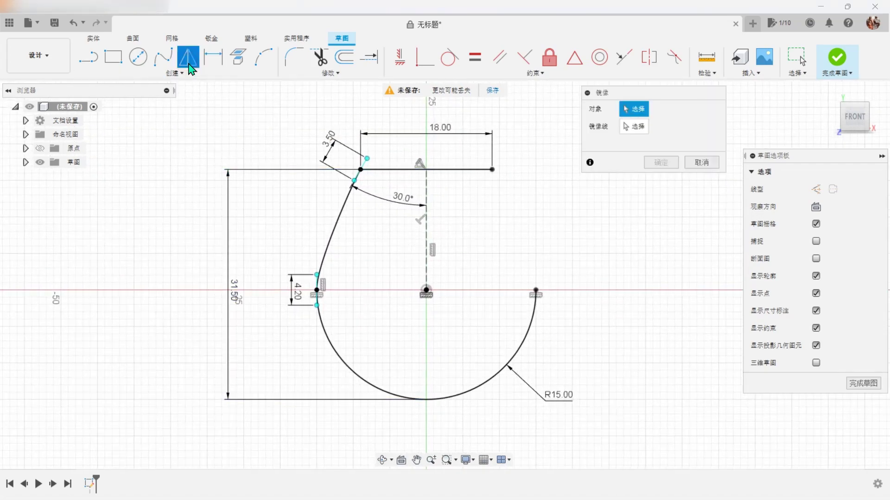
{"action": "left_click", "coordinate": [338, 222]}
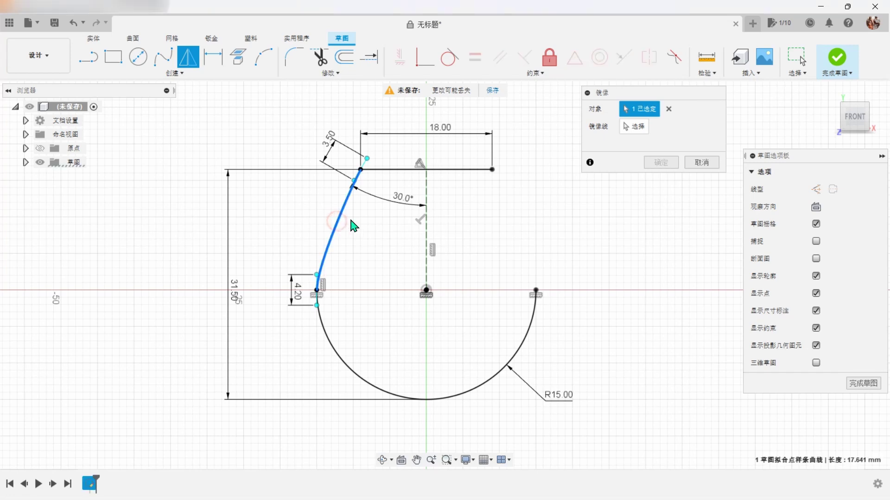
{"action": "left_click", "coordinate": [634, 128]}
{"action": "left_click", "coordinate": [426, 241]}
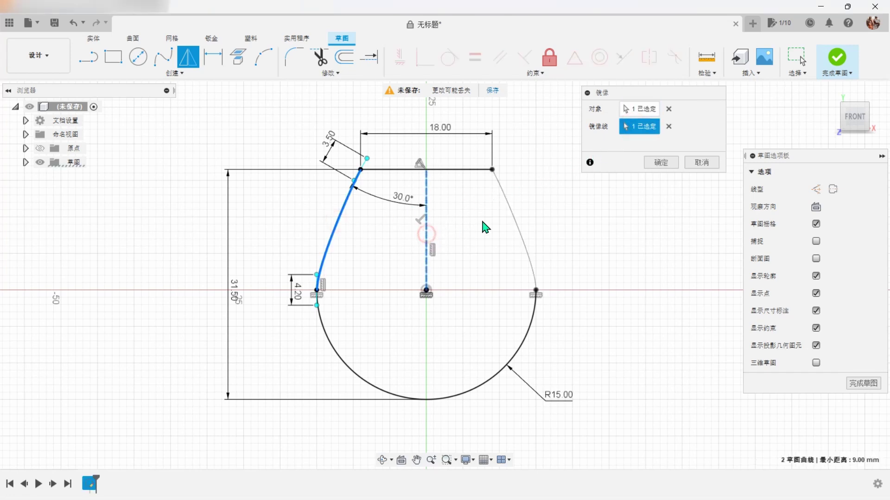
{"action": "left_click", "coordinate": [652, 167]}
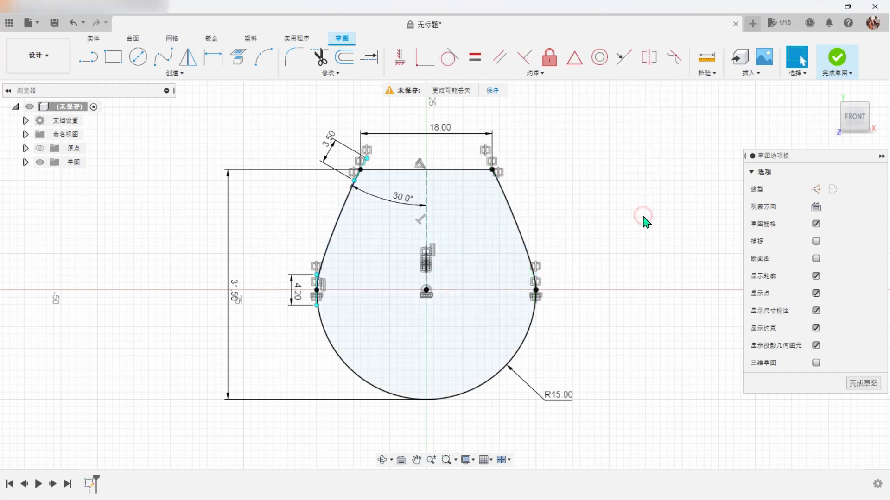
- Draw two centre-diameter circles of different sizes inside the teardrop
{"action": "left_click", "coordinate": [138, 57]}
{"action": "scroll", "coordinate": [574, 312], "scroll_direction": "up", "scroll_amount": 2}
{"action": "scroll", "coordinate": [448, 350], "scroll_direction": "up", "scroll_amount": 2}
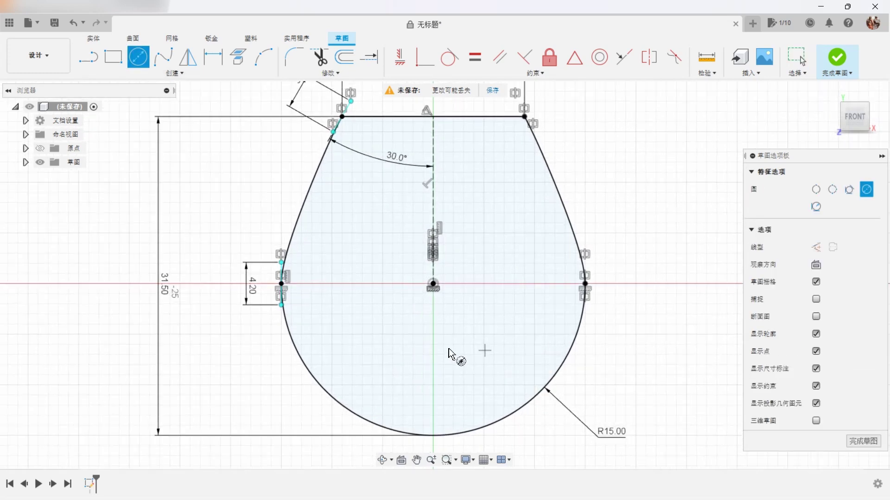
{"action": "left_click", "coordinate": [433, 327]}
{"action": "left_click", "coordinate": [487, 406]}
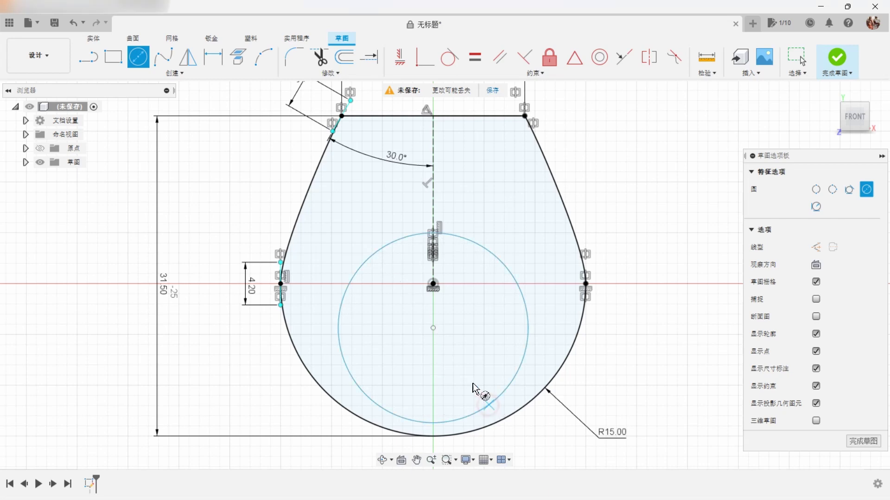
{"action": "left_click", "coordinate": [468, 358]}
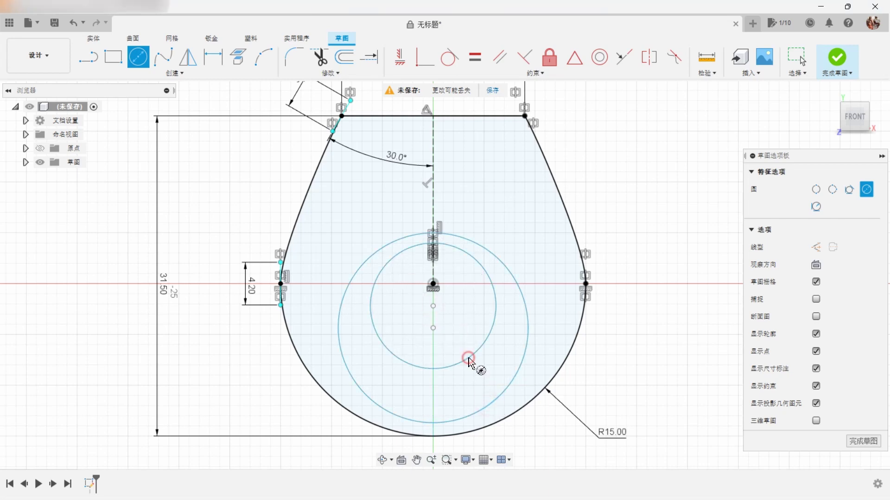
{"action": "right_click", "coordinate": [665, 329]}
{"action": "left_click", "coordinate": [696, 352]}
{"action": "scroll", "coordinate": [695, 318], "scroll_direction": "down", "scroll_amount": 2}
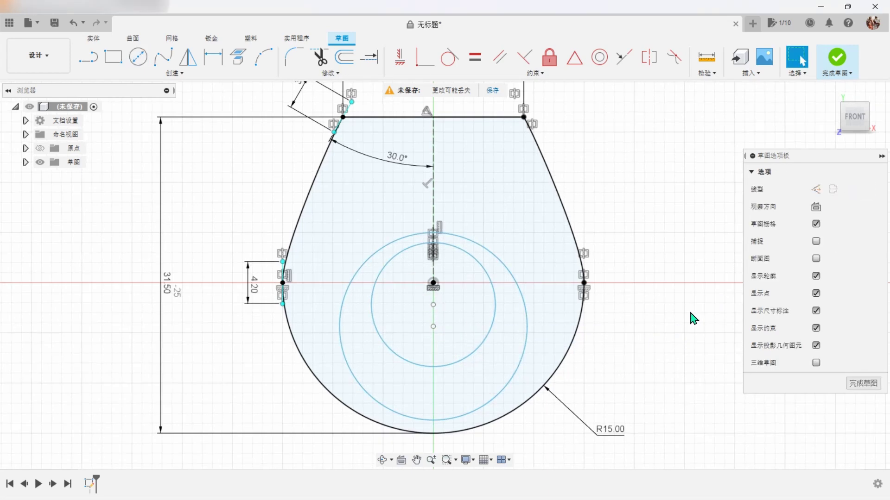
- Align both circle centres vertically with the origin using Horizontal/Vertical constraints
{"action": "left_click", "coordinate": [400, 56]}
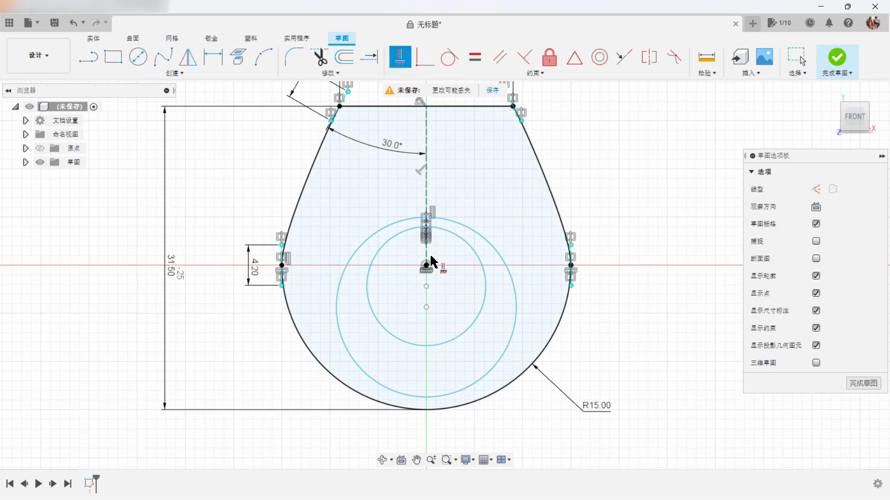
{"action": "left_click", "coordinate": [426, 286]}
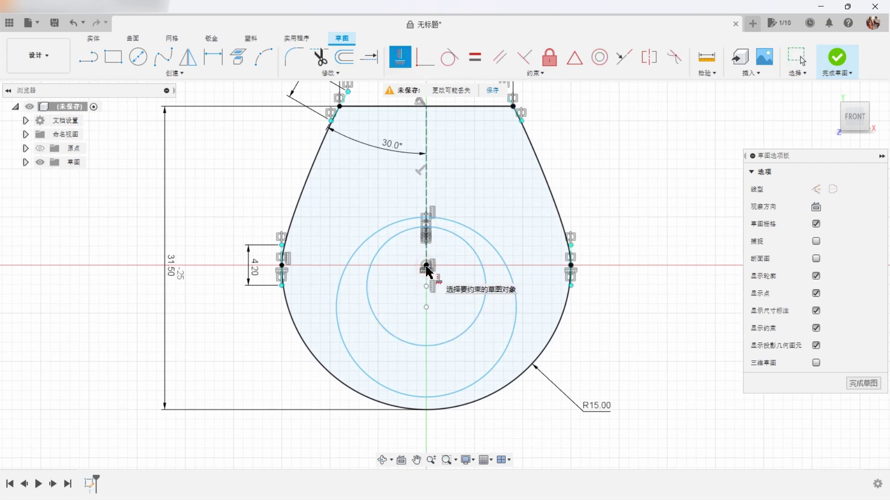
{"action": "left_click", "coordinate": [427, 266]}
{"action": "left_click", "coordinate": [424, 307]}
{"action": "left_click", "coordinate": [426, 266]}
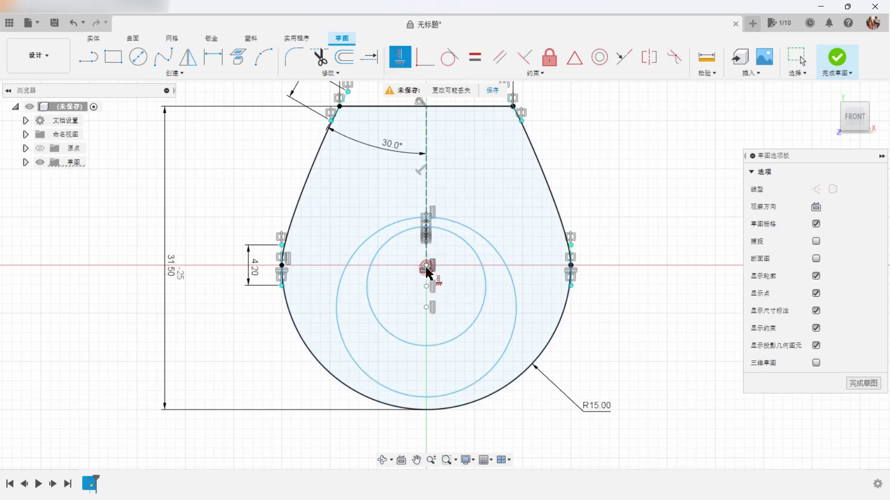
{"action": "right_click", "coordinate": [635, 297]}
{"action": "left_click", "coordinate": [689, 295]}
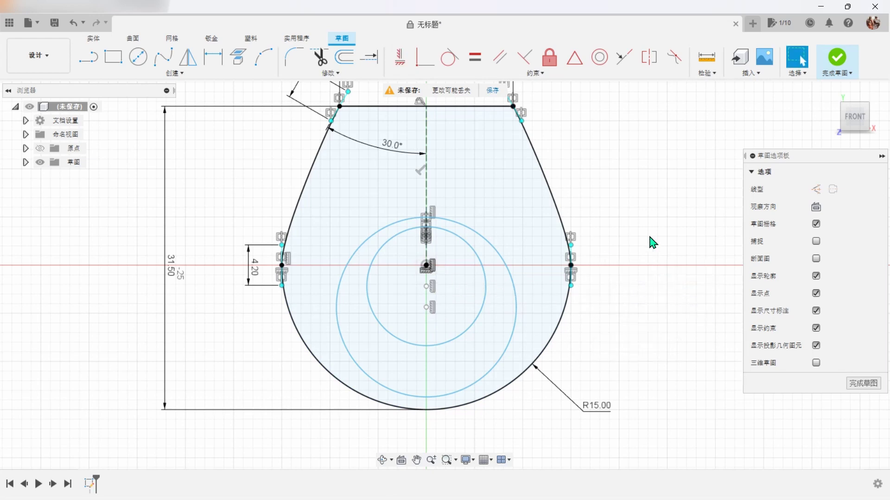
- Dimension the outer circle at Ø24 and the inner circle at Ø18
{"action": "left_click", "coordinate": [516, 308]}
{"action": "left_click", "coordinate": [626, 249]}
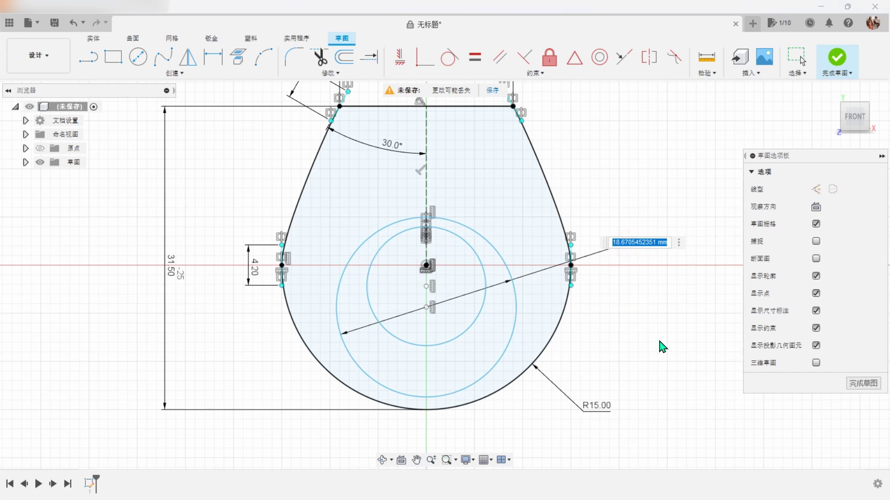
{"action": "key", "text": "Return"}
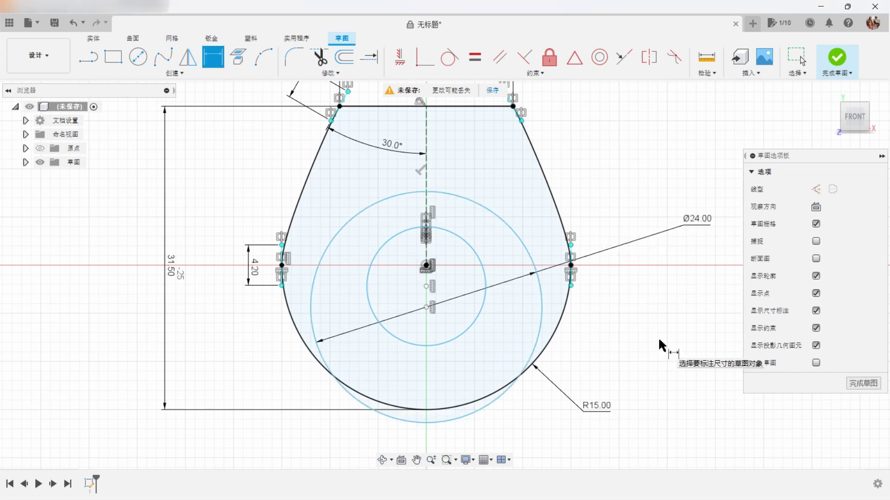
{"action": "left_click", "coordinate": [485, 307]}
{"action": "left_click", "coordinate": [602, 354]}
{"action": "type", "text": "18"}
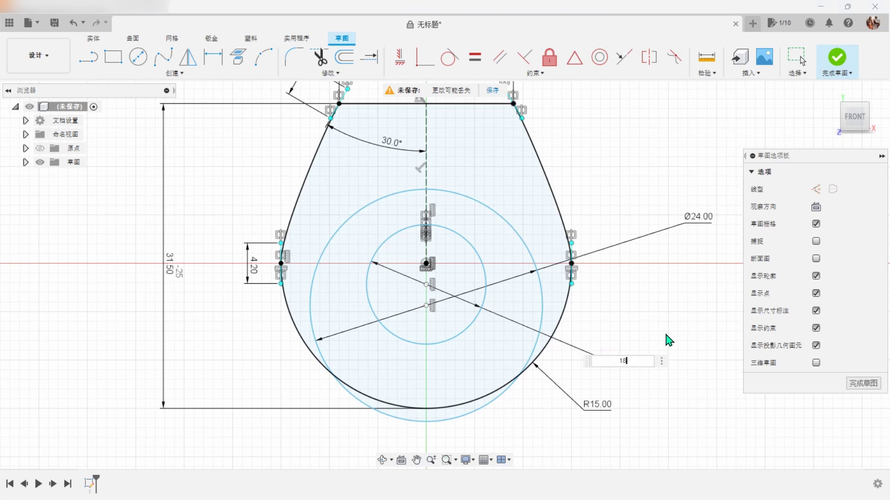
{"action": "key", "text": "Return"}
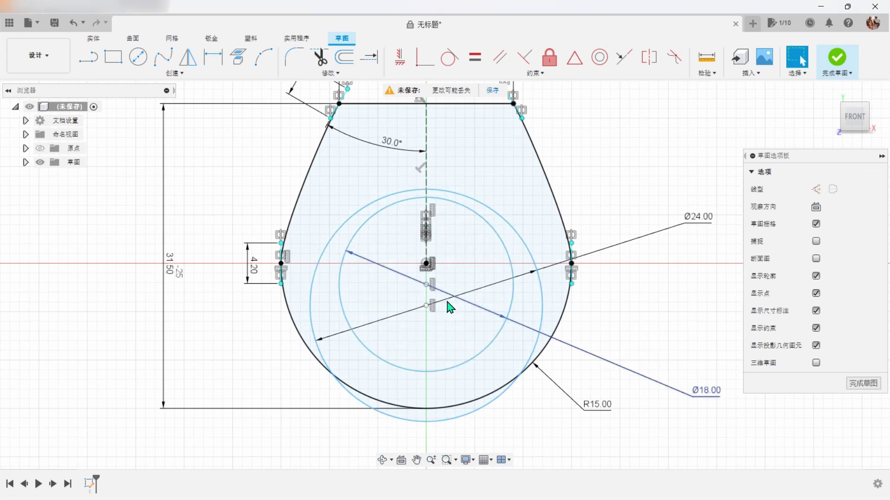
- Drag the circles' centre down and reposition the outer circle within the teardrop
{"action": "left_click_drag", "start_coordinate": [428, 284], "coordinate": [425, 307]}
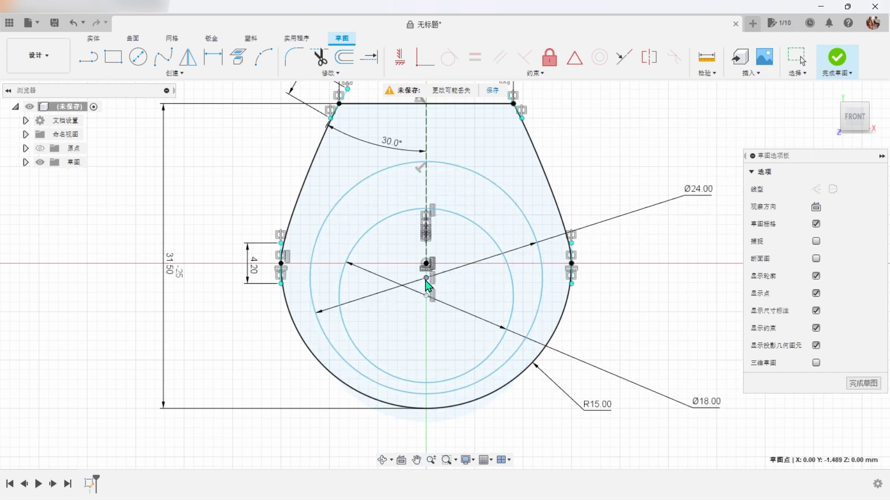
{"action": "left_click_drag", "start_coordinate": [425, 308], "coordinate": [555, 312]}
{"action": "left_click", "coordinate": [654, 312]}
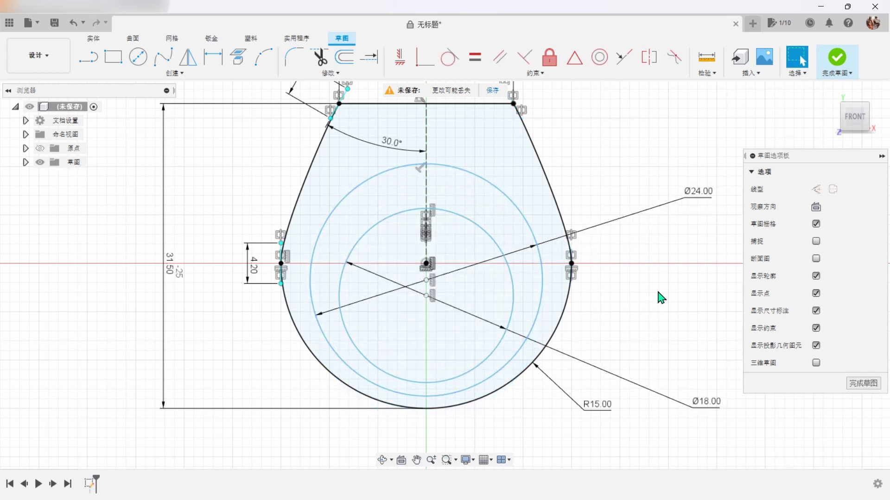
{"action": "key", "text": "d"}
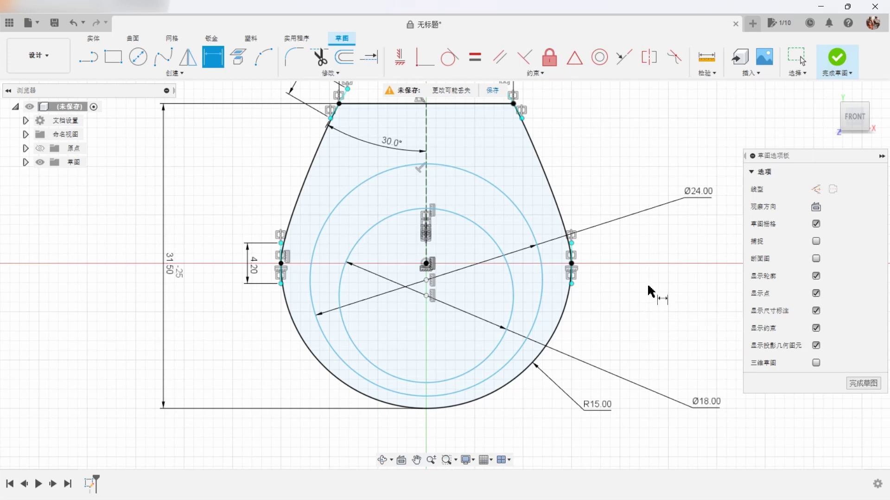
{"action": "right_click", "coordinate": [648, 292]}
{"action": "left_click", "coordinate": [657, 364]}
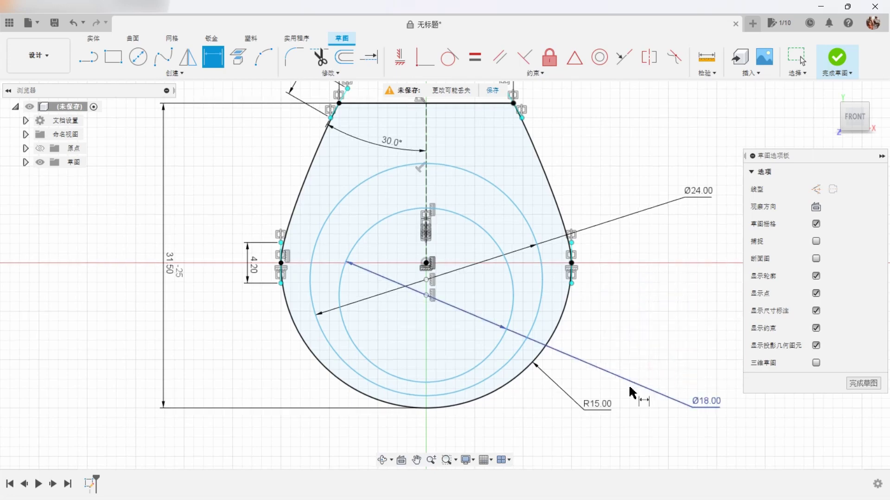
{"action": "scroll", "coordinate": [630, 393], "scroll_direction": "up", "scroll_amount": 2}
{"action": "scroll", "coordinate": [598, 391], "scroll_direction": "up", "scroll_amount": 1}
- Dimension the gap between the Ø24 circle and the R15 arc as 1.50
{"action": "left_click", "coordinate": [471, 356]}
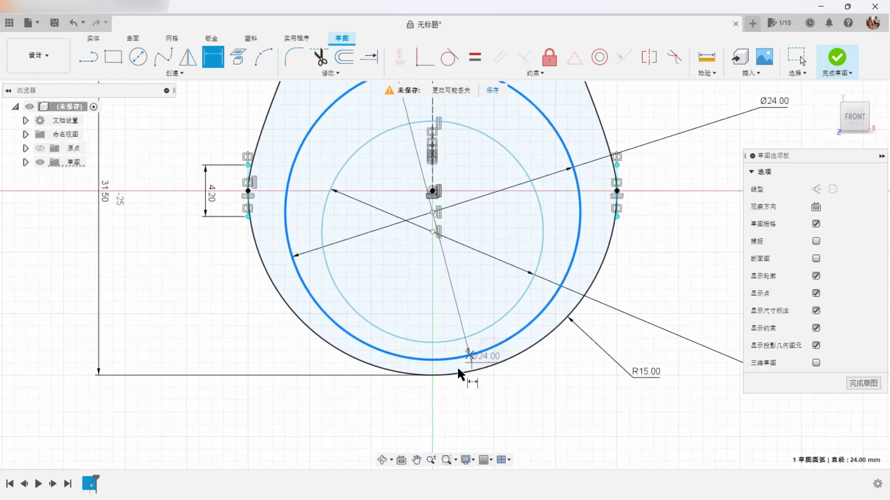
{"action": "left_click", "coordinate": [459, 374]}
{"action": "left_click", "coordinate": [251, 426]}
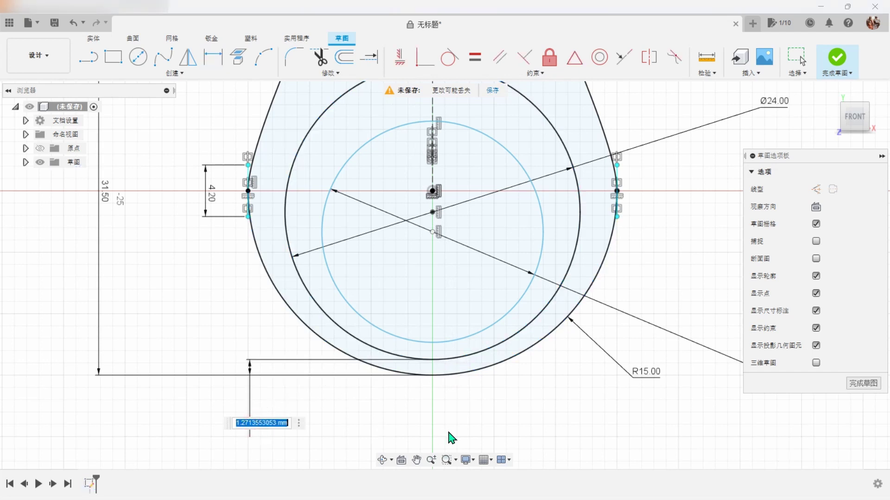
{"action": "left_click", "coordinate": [448, 435]}
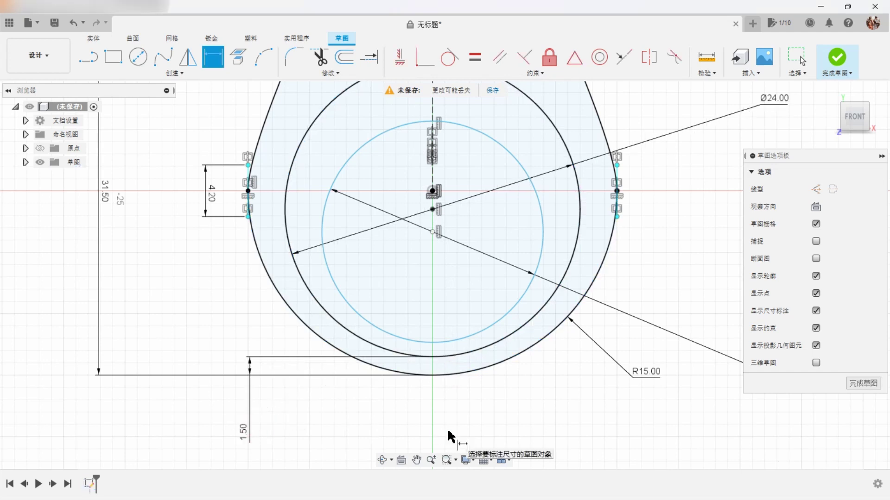
{"action": "right_click", "coordinate": [545, 381]}
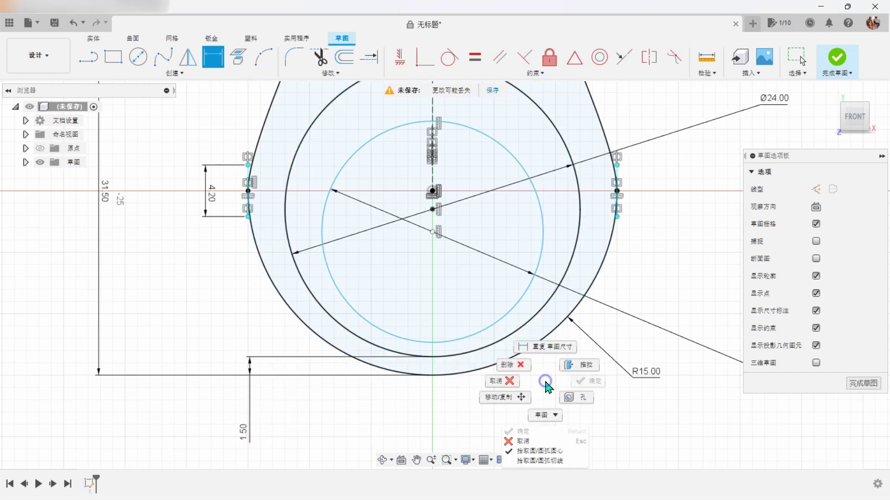
{"action": "left_click", "coordinate": [557, 465]}
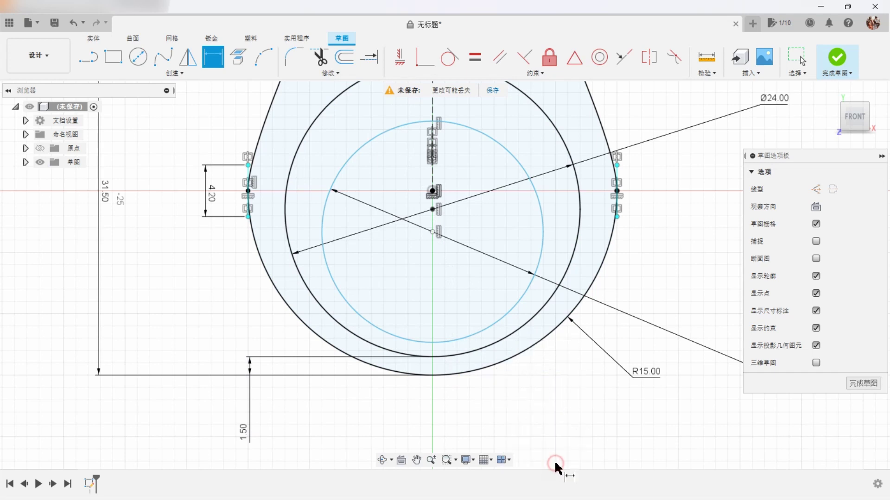
- Dimension the gap between the Ø18 circle and the R15 arc as 3.80
{"action": "left_click", "coordinate": [471, 337]}
{"action": "left_click", "coordinate": [444, 375]}
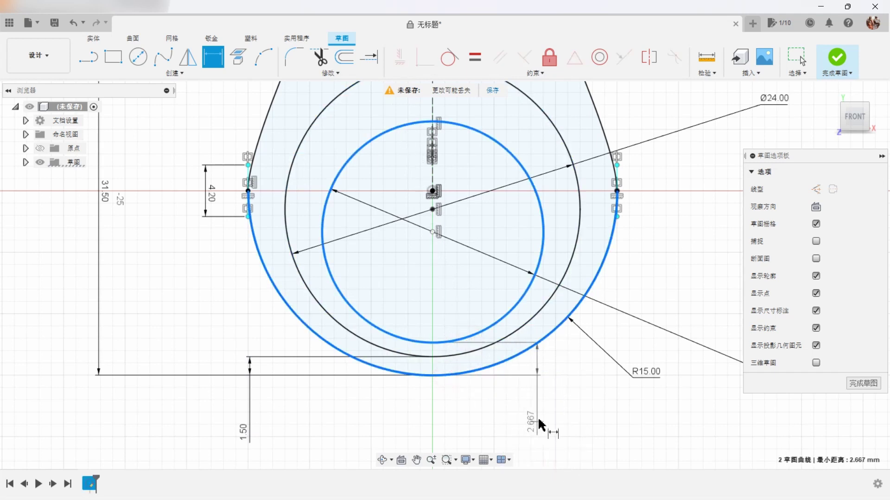
{"action": "left_click", "coordinate": [541, 413]}
{"action": "type", "text": "3"}
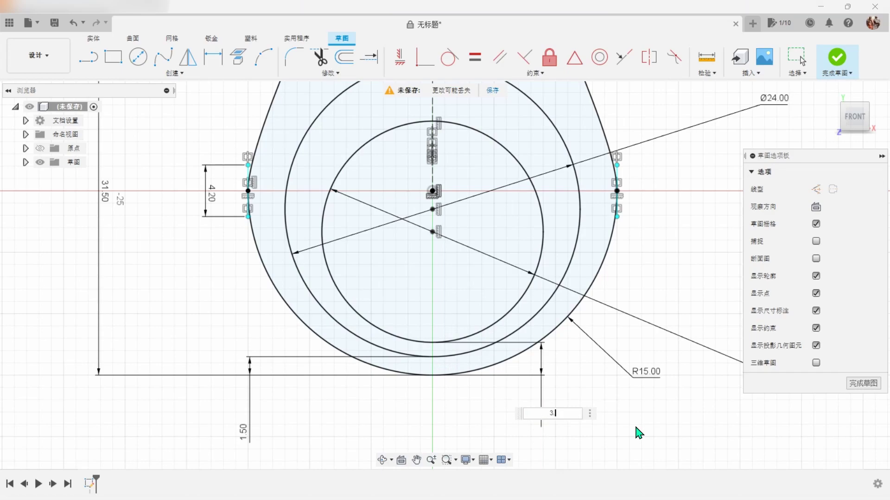
{"action": "type", "text": ".8"}
{"action": "key", "text": "Return"}
{"action": "scroll", "coordinate": [636, 431], "scroll_direction": "down", "scroll_amount": 2}
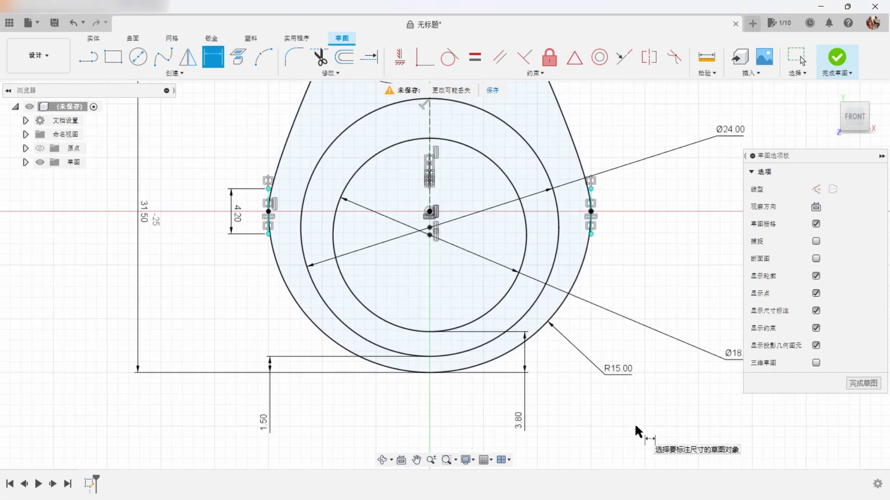
{"action": "scroll", "coordinate": [635, 433], "scroll_direction": "down", "scroll_amount": 2}
{"action": "scroll", "coordinate": [644, 433], "scroll_direction": "down", "scroll_amount": 2}
{"action": "scroll", "coordinate": [689, 355], "scroll_direction": "down", "scroll_amount": 1}
{"action": "scroll", "coordinate": [689, 355], "scroll_direction": "up", "scroll_amount": 1}
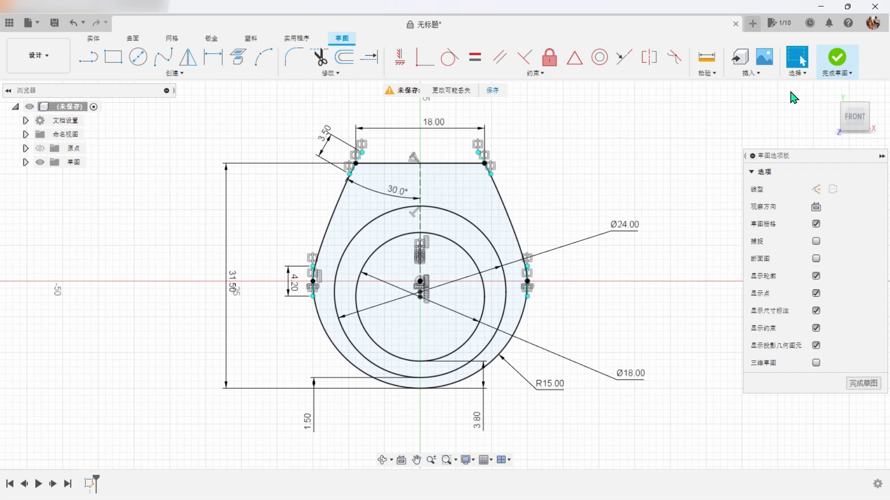
- Finish the sketch and surface-extrude the Ø24 circle 7.5 mm into a cylindrical band
{"action": "left_click", "coordinate": [838, 58]}
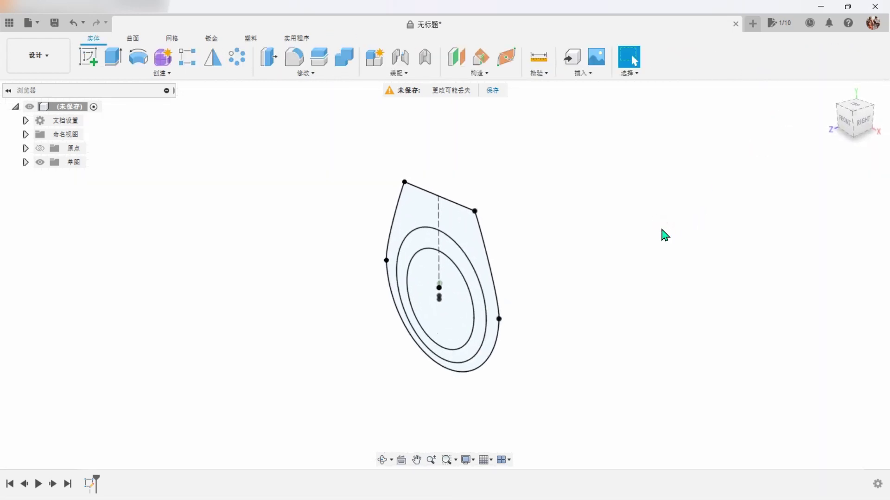
{"action": "left_click", "coordinate": [133, 39]}
{"action": "left_click", "coordinate": [139, 60]}
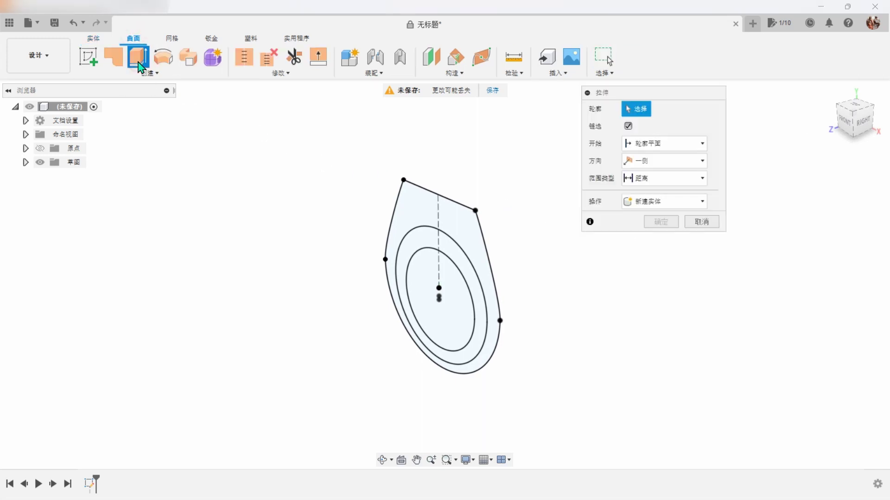
{"action": "left_click", "coordinate": [474, 269]}
{"action": "type", "text": "7.5"}
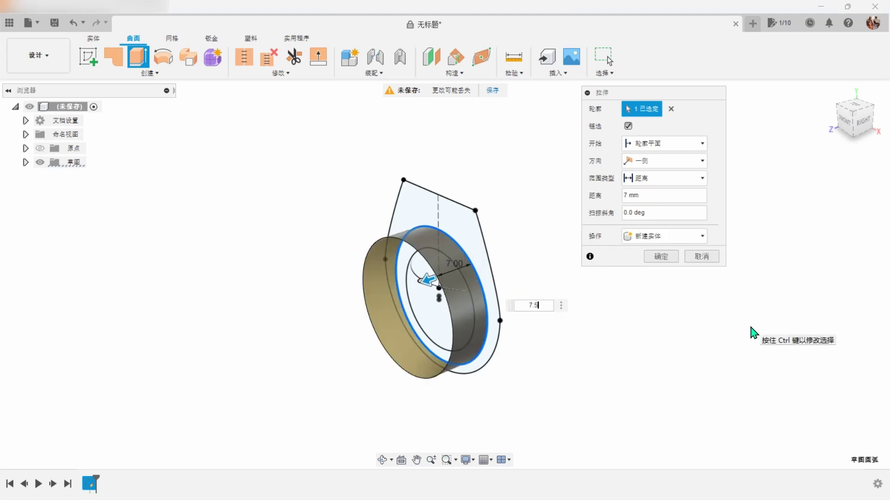
{"action": "key", "text": "Return"}
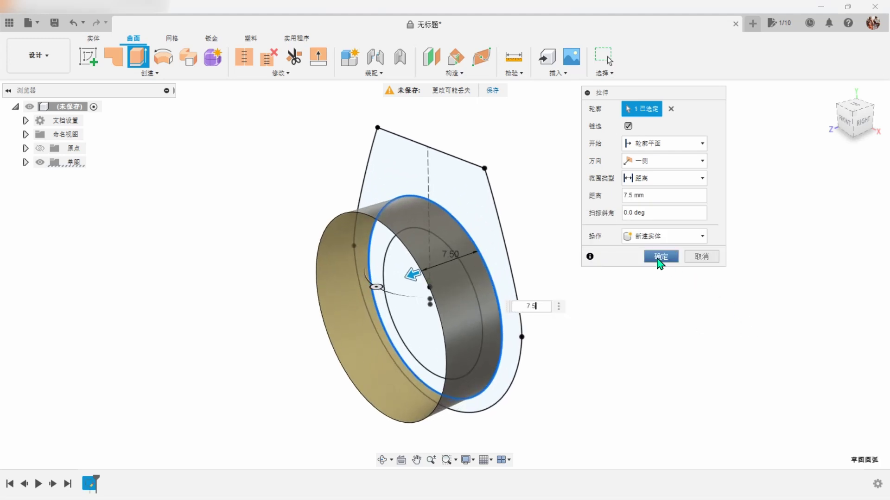
{"action": "left_click", "coordinate": [660, 257]}
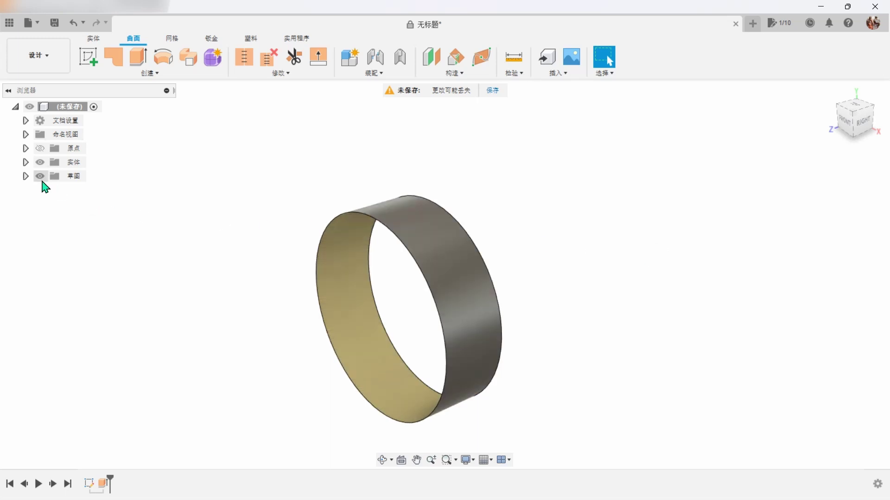
- Show Sketch1 again and surface-extrude the teardrop outline and Ø18 circle −3 mm
{"action": "left_click", "coordinate": [27, 162]}
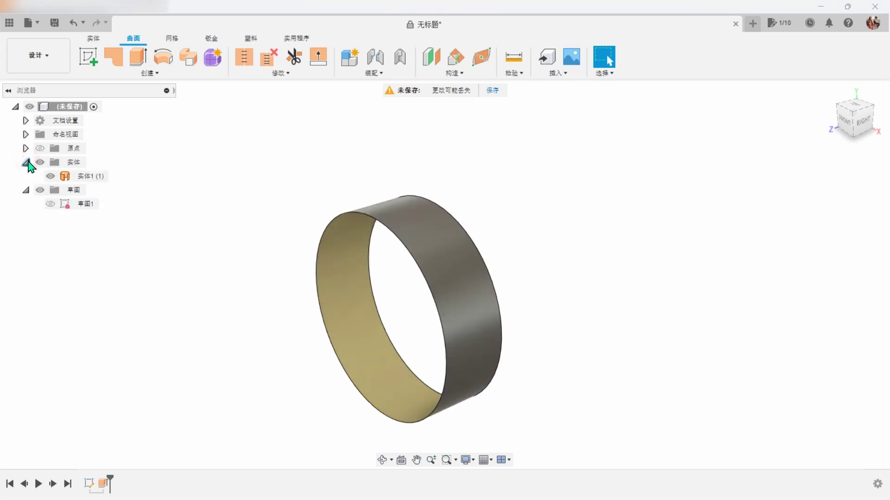
{"action": "left_click", "coordinate": [49, 177]}
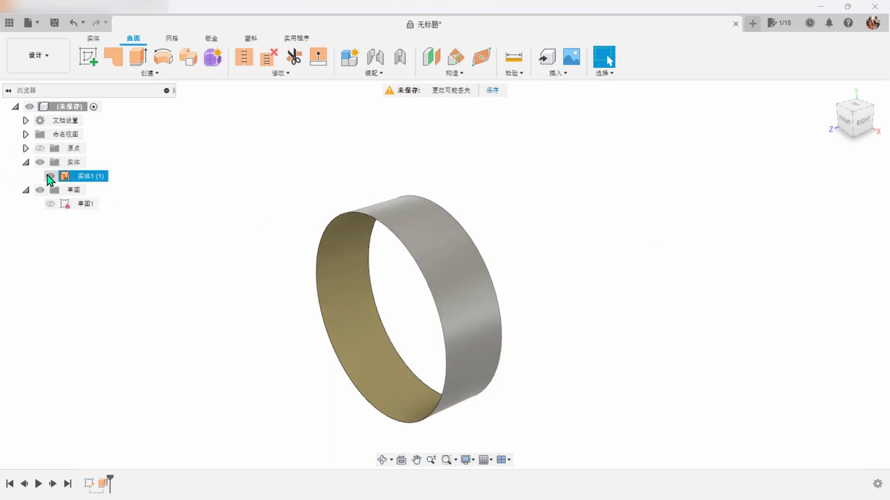
{"action": "left_click", "coordinate": [50, 204]}
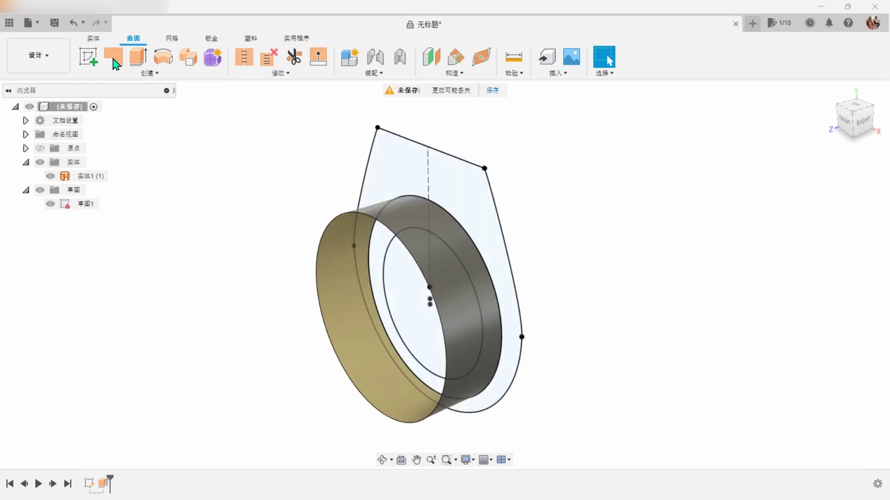
{"action": "left_click", "coordinate": [138, 57]}
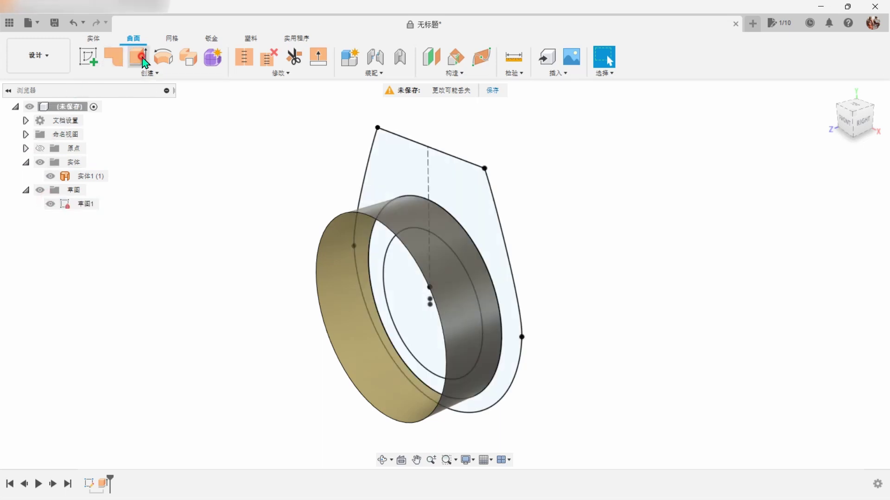
{"action": "left_click", "coordinate": [501, 232]}
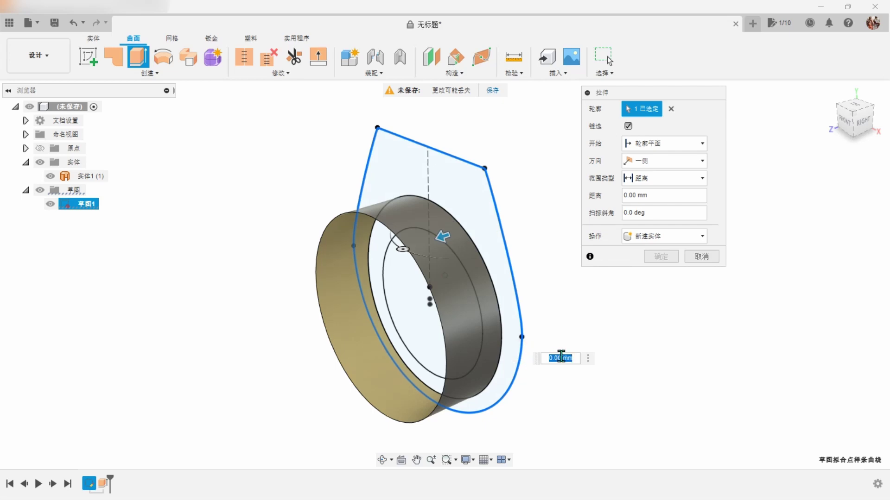
{"action": "left_click", "coordinate": [356, 320]}
{"action": "type", "text": "-3"}
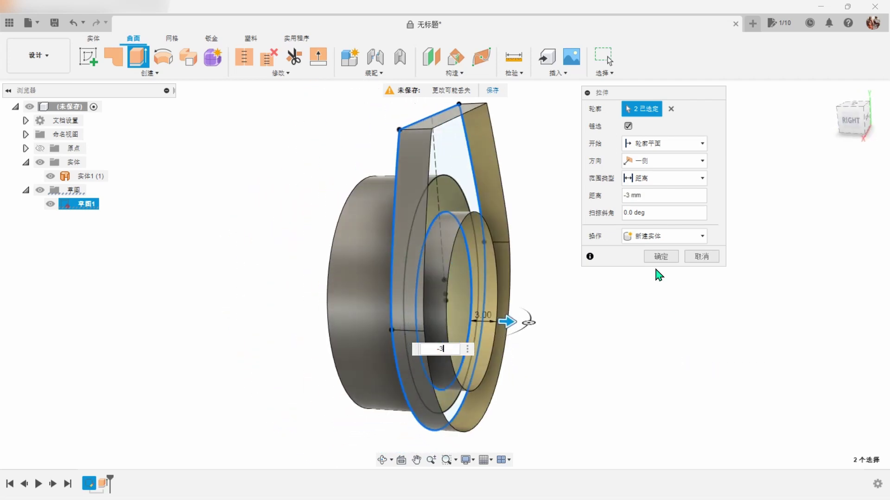
{"action": "left_click", "coordinate": [661, 257]}
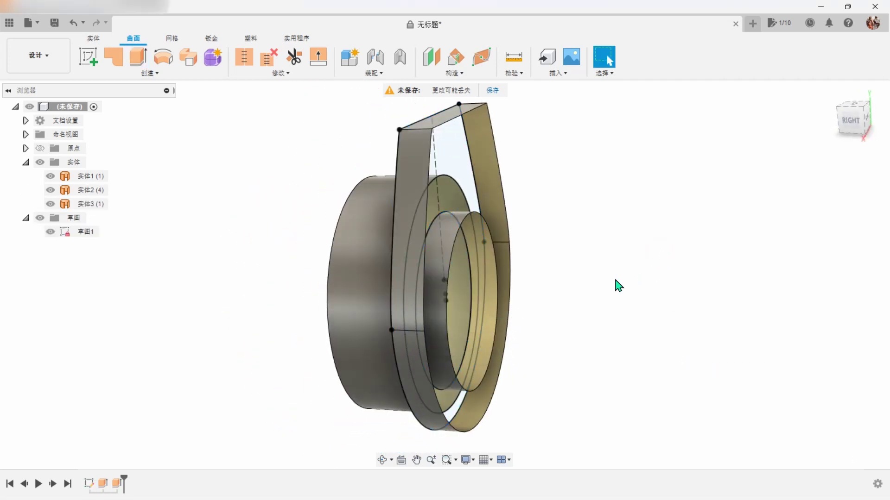
- Hide the sketch and trim the rings and teardrop band at the YZ plane, removing one half
{"action": "left_click", "coordinate": [50, 232]}
{"action": "middle_click_drag", "start_coordinate": [561, 285], "coordinate": [709, 278], "text": "shift"}
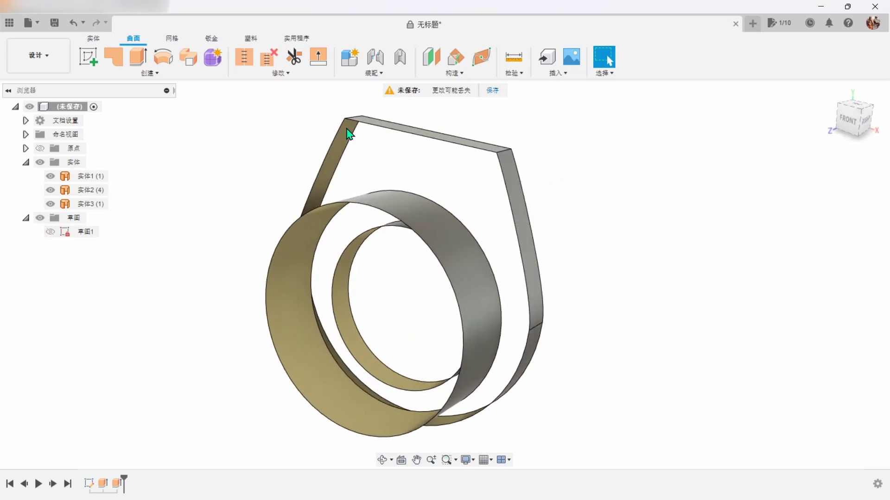
{"action": "left_click", "coordinate": [293, 57]}
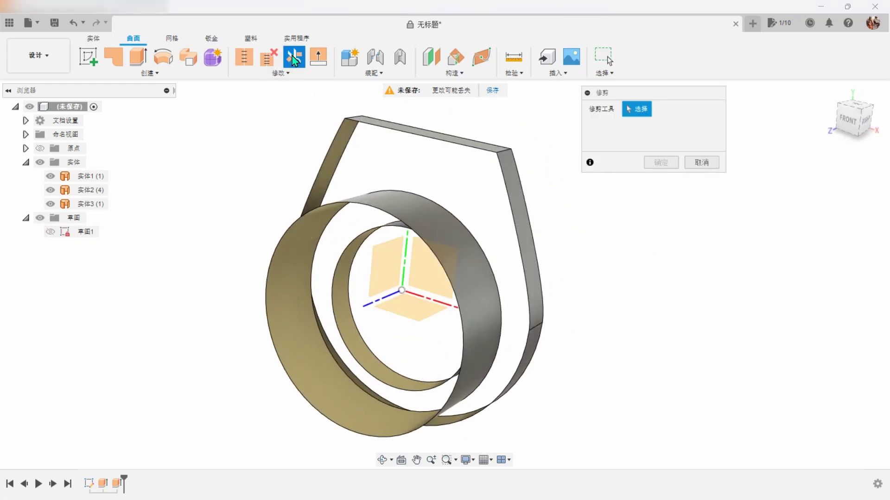
{"action": "left_click", "coordinate": [387, 267]}
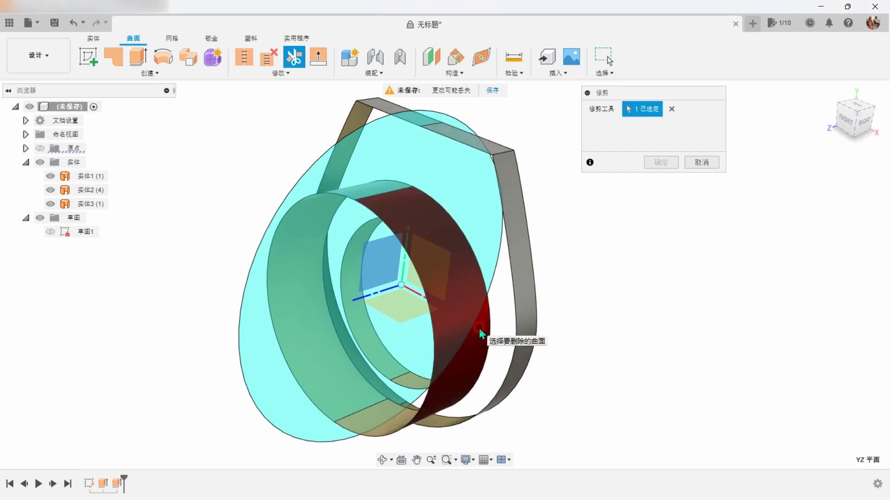
{"action": "left_click", "coordinate": [480, 332]}
{"action": "mouse_move", "coordinate": [534, 302]}
{"action": "middle_mouse_down", "text": "shift"}
{"action": "mouse_move", "coordinate": [579, 321]}
{"action": "mouse_move", "coordinate": [616, 368]}
{"action": "mouse_move", "coordinate": [522, 377]}
{"action": "mouse_move", "coordinate": [491, 367]}
{"action": "middle_mouse_up", "text": "shift"}
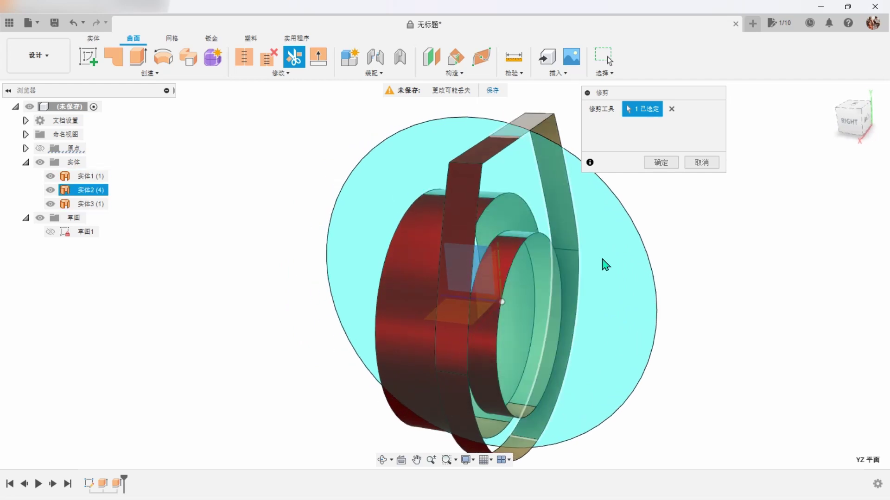
{"action": "left_click", "coordinate": [660, 163]}
{"action": "middle_click_drag", "start_coordinate": [691, 259], "coordinate": [692, 259], "text": "shift"}
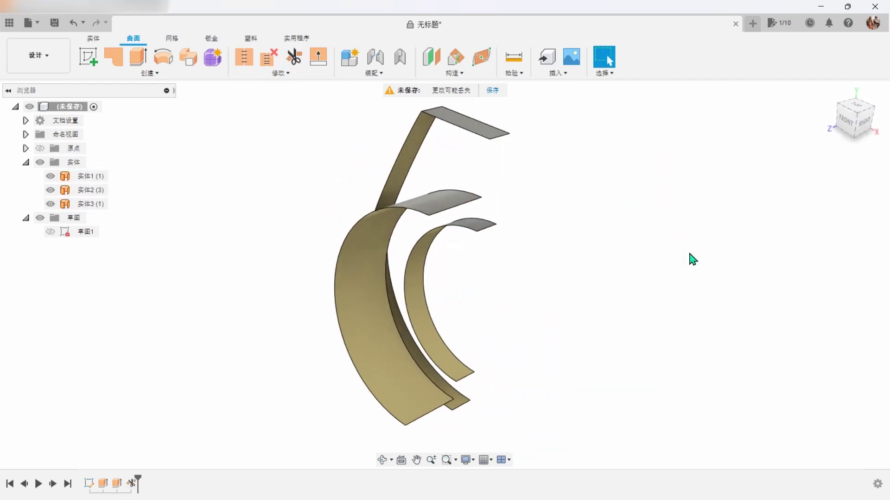
- Hide bodies 实体2 and 实体3 and start a new sketch on the side plane
{"action": "left_click", "coordinate": [50, 190]}
{"action": "left_click", "coordinate": [50, 204]}
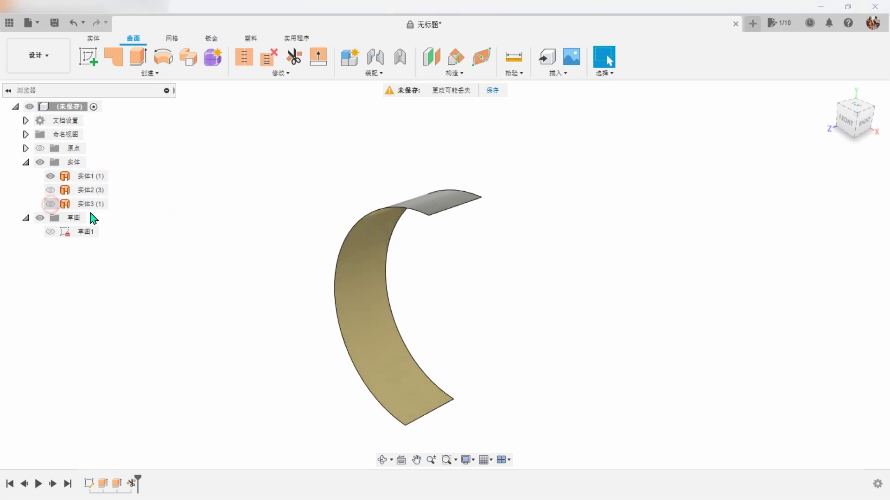
{"action": "middle_click_drag", "start_coordinate": [611, 266], "coordinate": [587, 262], "text": "shift"}
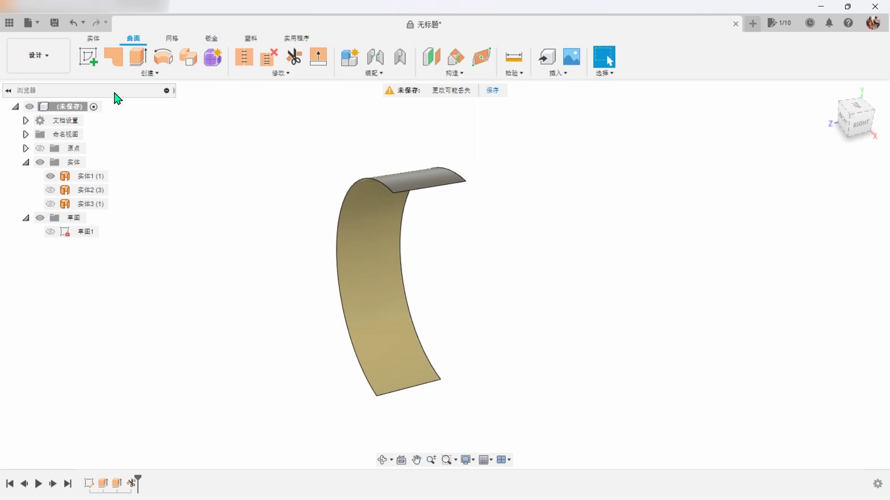
{"action": "left_click", "coordinate": [88, 56]}
{"action": "left_click", "coordinate": [453, 262]}
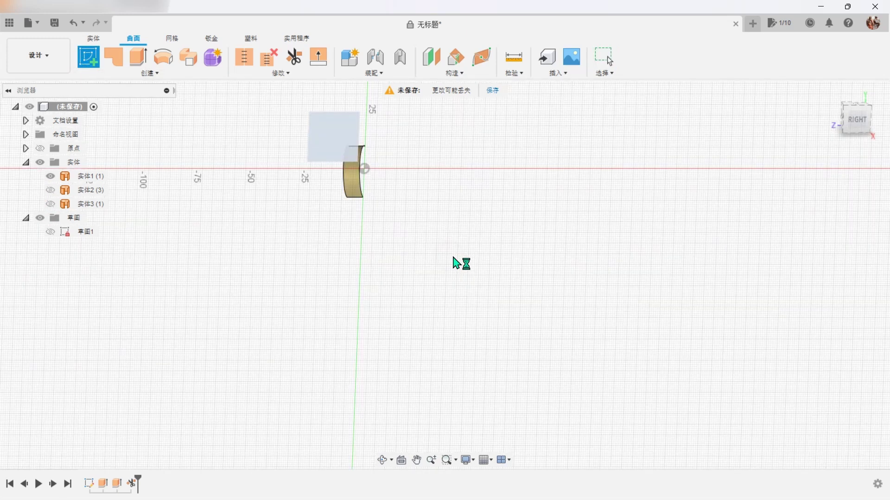
{"action": "scroll", "coordinate": [526, 284], "scroll_direction": "up", "scroll_amount": 2}
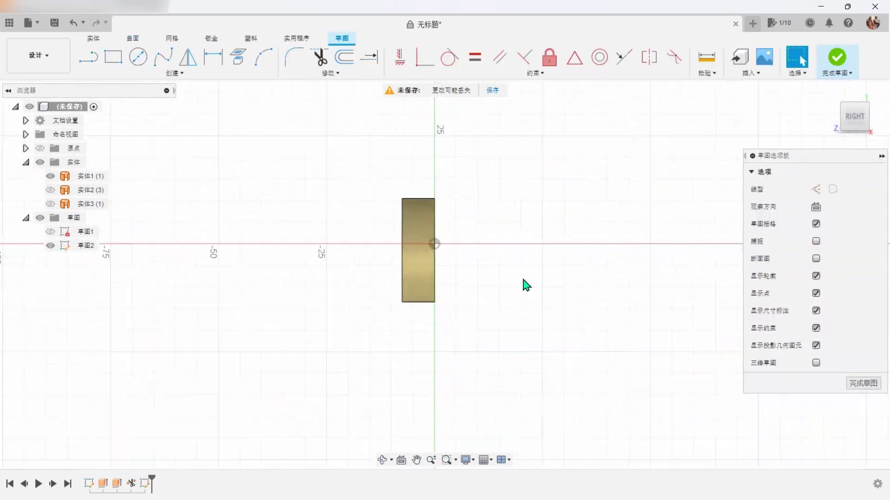
{"action": "scroll", "coordinate": [526, 285], "scroll_direction": "up", "scroll_amount": 2}
{"action": "scroll", "coordinate": [527, 285], "scroll_direction": "up", "scroll_amount": 2}
{"action": "scroll", "coordinate": [527, 285], "scroll_direction": "up", "scroll_amount": 2}
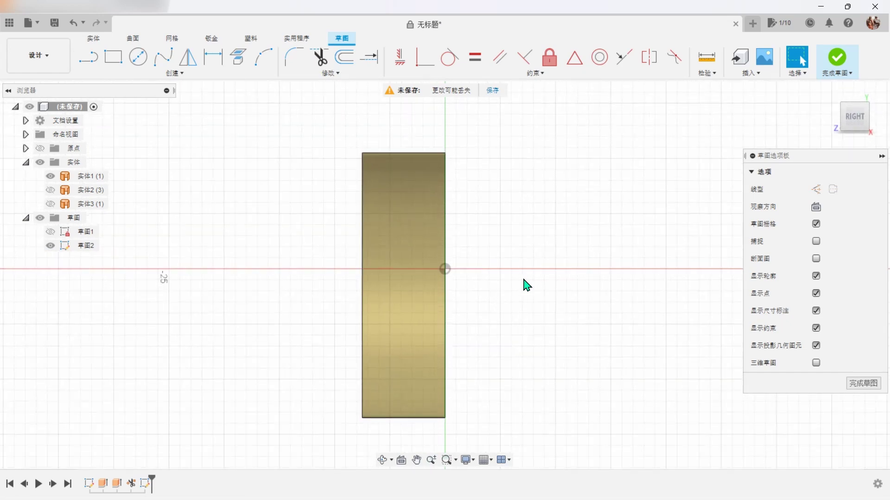
- Project the strip's top and bottom edges into the sketch as construction geometry
{"action": "left_click", "coordinate": [820, 193]}
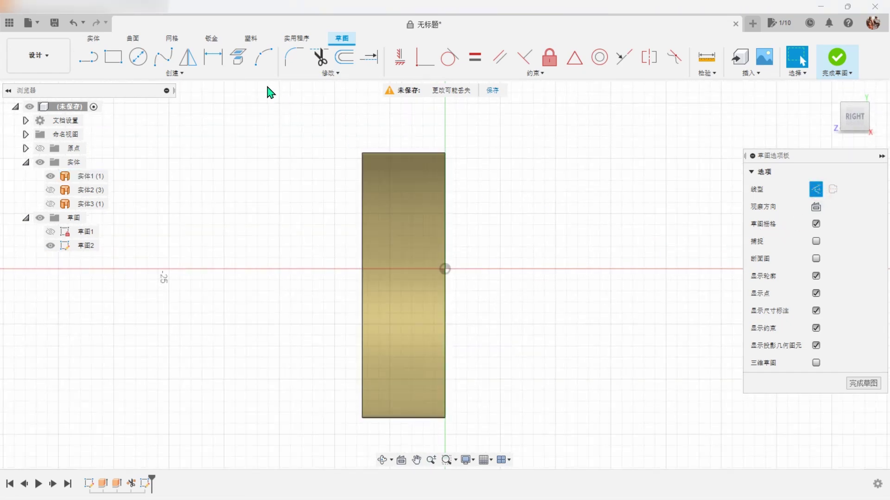
{"action": "left_click", "coordinate": [238, 57]}
{"action": "left_click", "coordinate": [381, 154]}
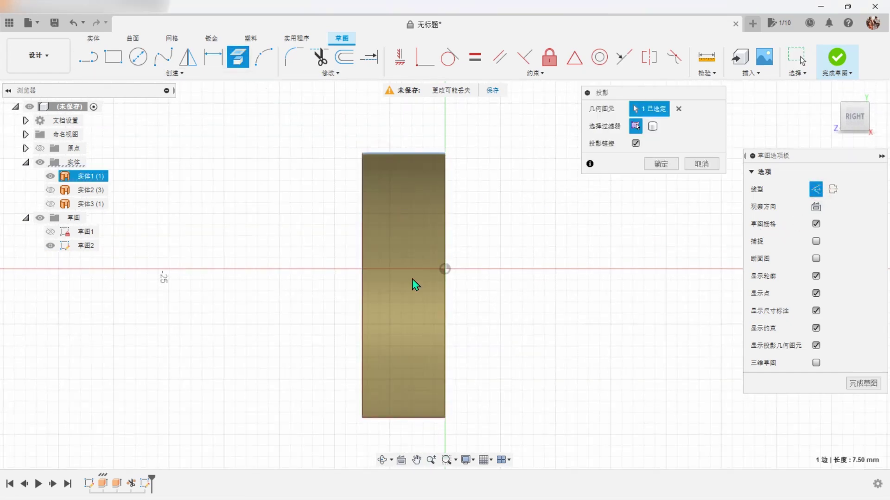
{"action": "left_click", "coordinate": [411, 419]}
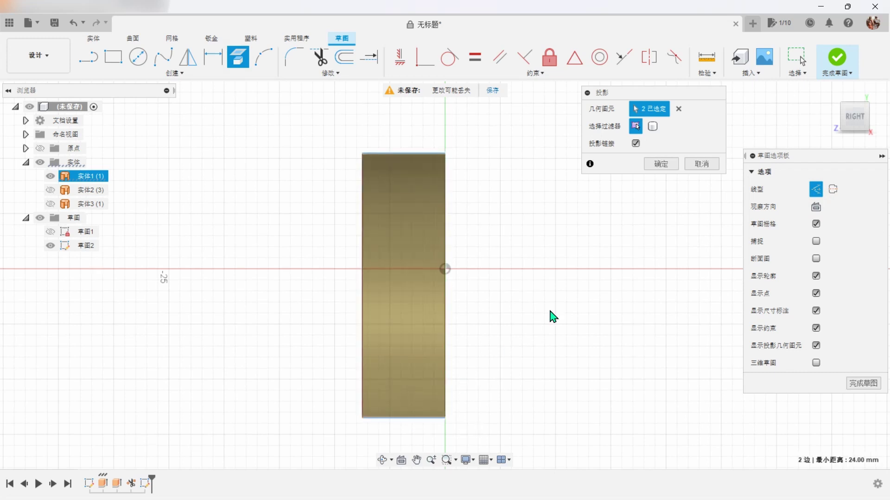
{"action": "left_click", "coordinate": [662, 165]}
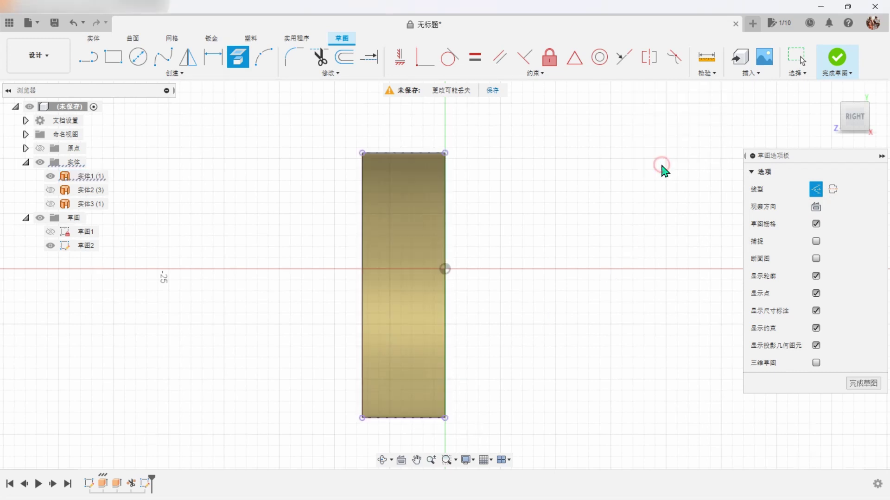
- Draw a slanted line from the strip's top-left corner down to its bottom edge
{"action": "left_click", "coordinate": [91, 63]}
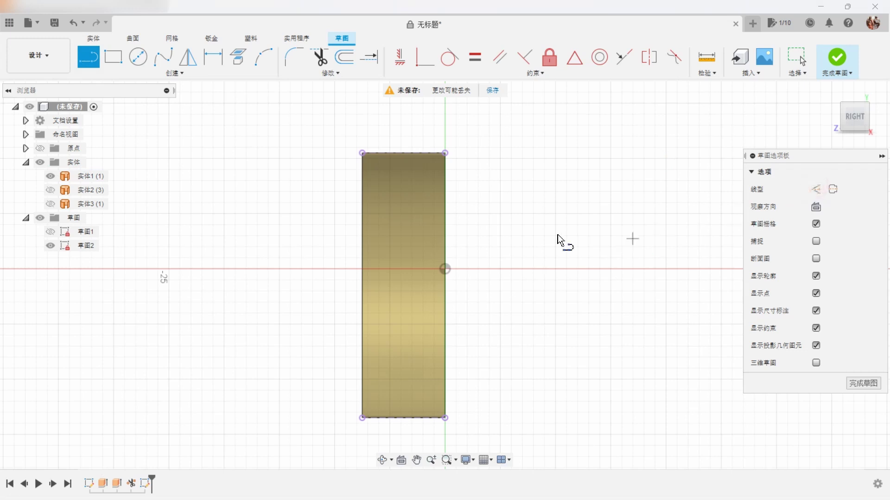
{"action": "double_click", "coordinate": [414, 419]}
{"action": "right_click", "coordinate": [503, 380]}
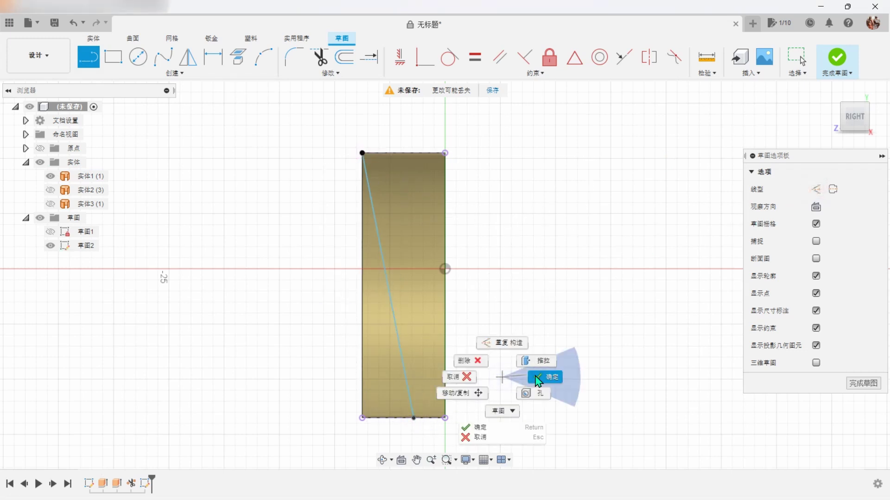
{"action": "left_click", "coordinate": [532, 373]}
- Dimension the line's lower end 2.6 mm from the bottom-right corner and finish the sketch
{"action": "middle_click_drag", "start_coordinate": [556, 369], "coordinate": [628, 257]}
{"action": "scroll", "coordinate": [652, 214], "scroll_direction": "up", "scroll_amount": 2}
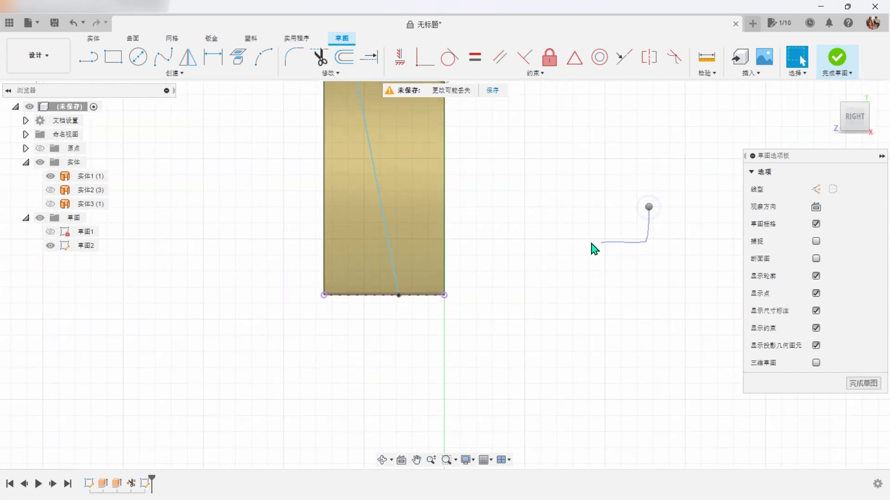
{"action": "left_click", "coordinate": [442, 298]}
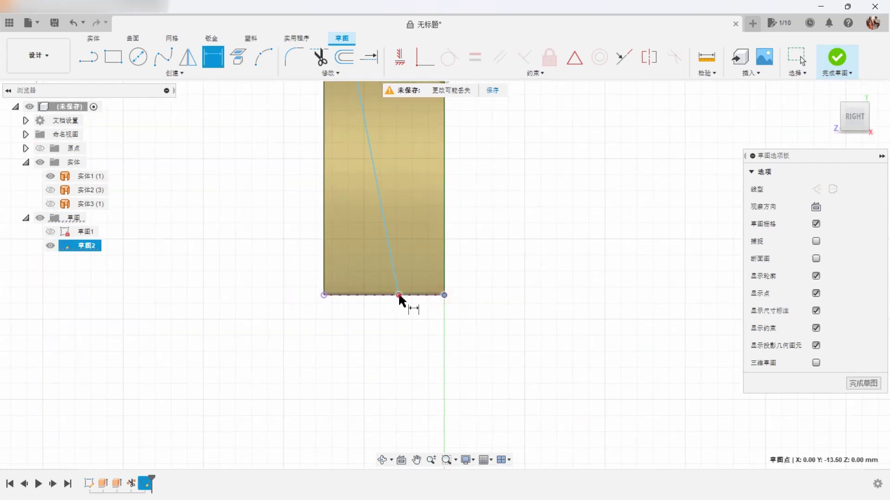
{"action": "left_click", "coordinate": [364, 348]}
{"action": "type", "text": "2.8"}
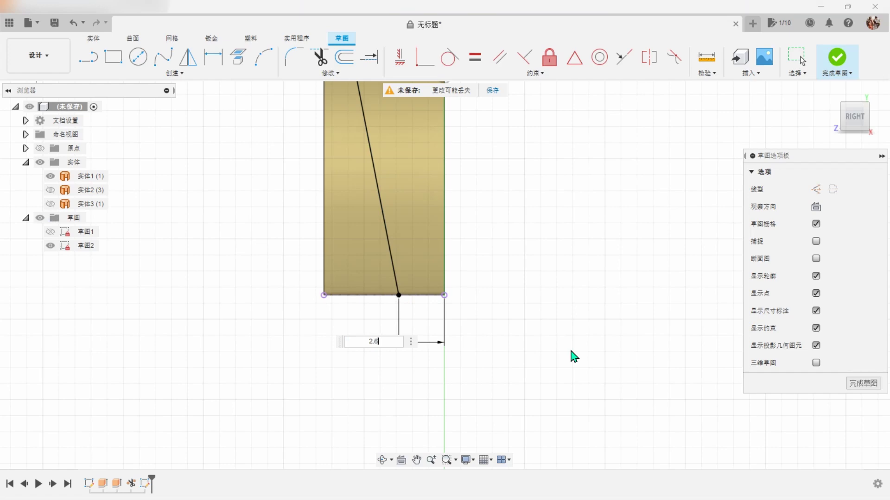
{"action": "type", "text": "2.6"}
{"action": "key", "text": "Return"}
{"action": "key", "text": "F6"}
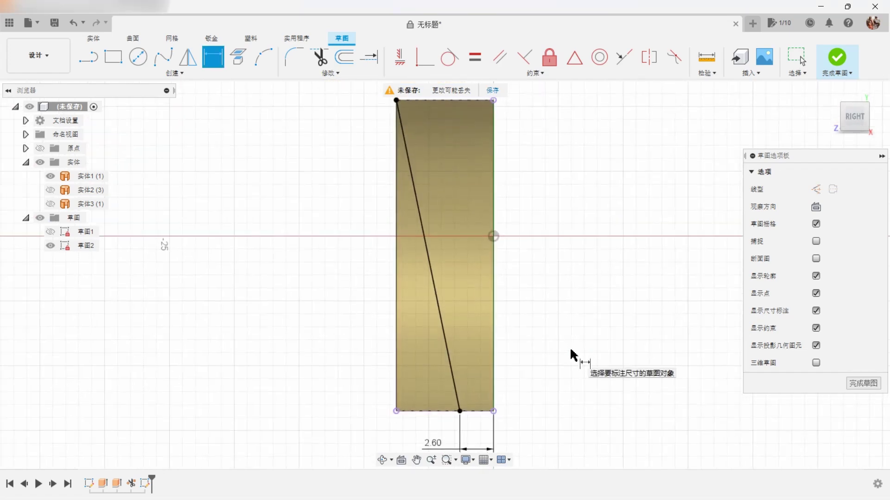
{"action": "left_click", "coordinate": [841, 65]}
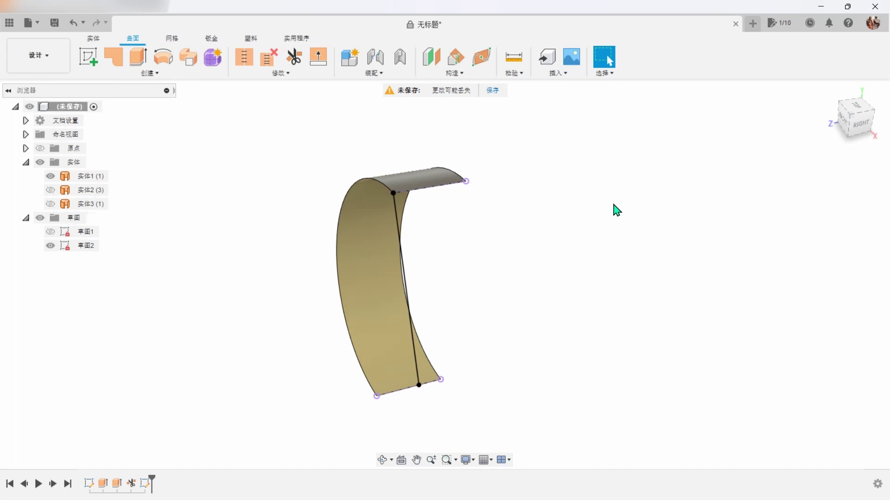
- Trim the outer strip with the slanted sketch line, removing its inner part
{"action": "left_click", "coordinate": [294, 57]}
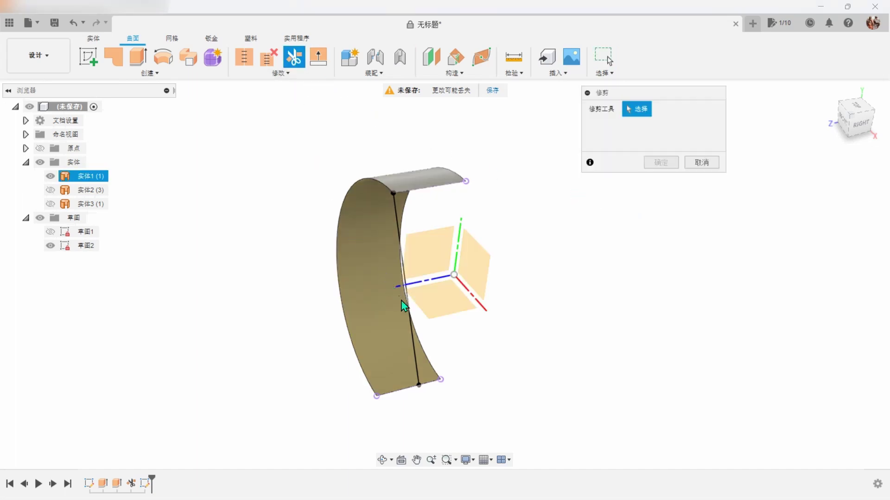
{"action": "left_click", "coordinate": [412, 321]}
{"action": "middle_click_drag", "start_coordinate": [672, 339], "coordinate": [494, 380], "text": "shift"}
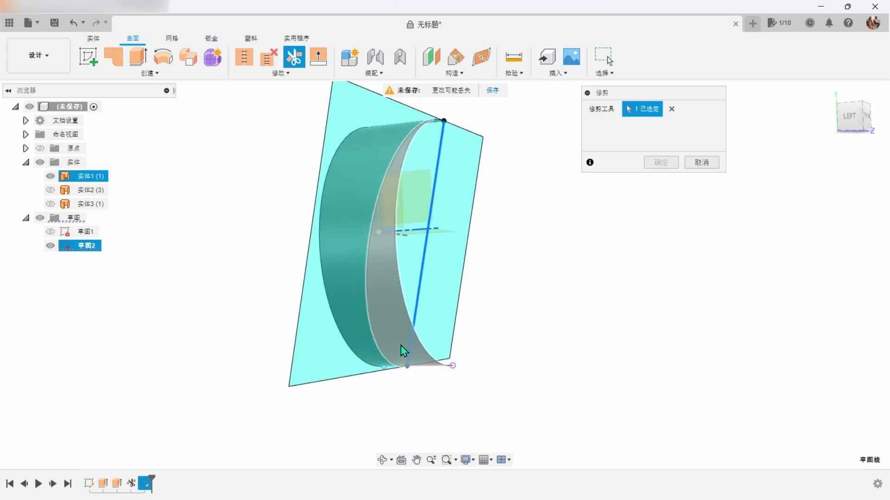
{"action": "left_click", "coordinate": [404, 355]}
{"action": "left_click", "coordinate": [661, 163]}
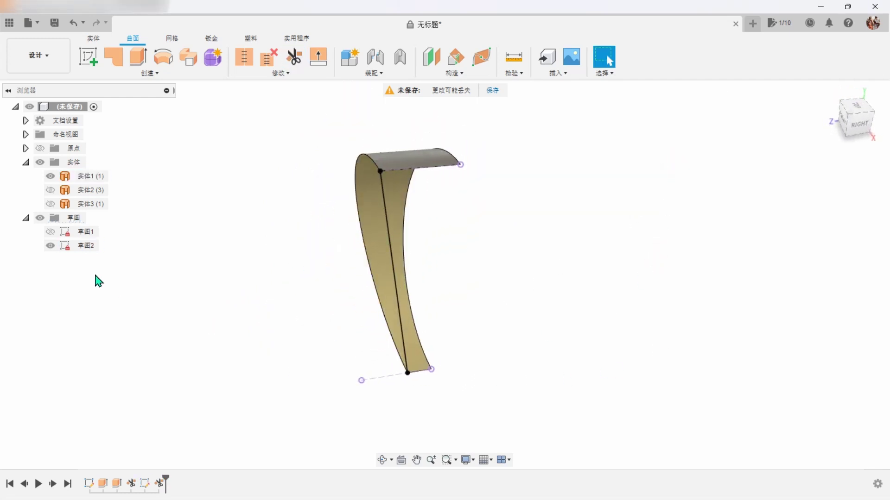
- Hide 草图2 and show the inner strip 实体3 again
{"action": "left_click", "coordinate": [50, 247]}
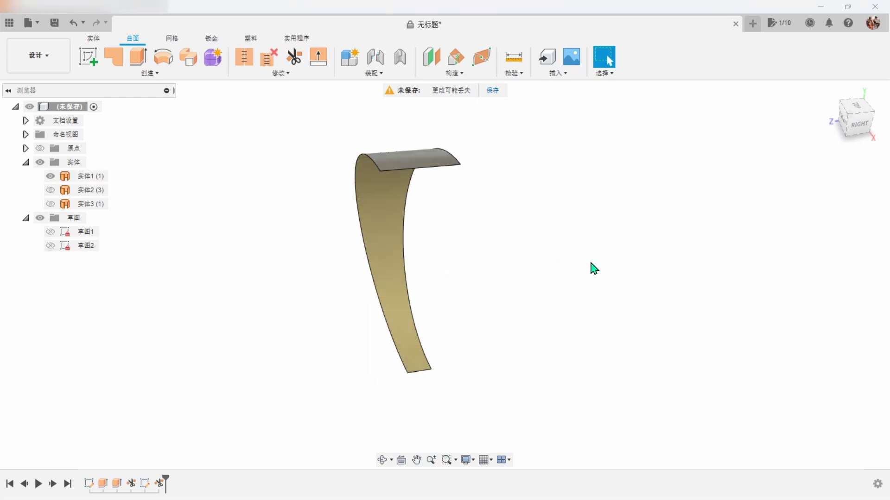
{"action": "left_click", "coordinate": [50, 205]}
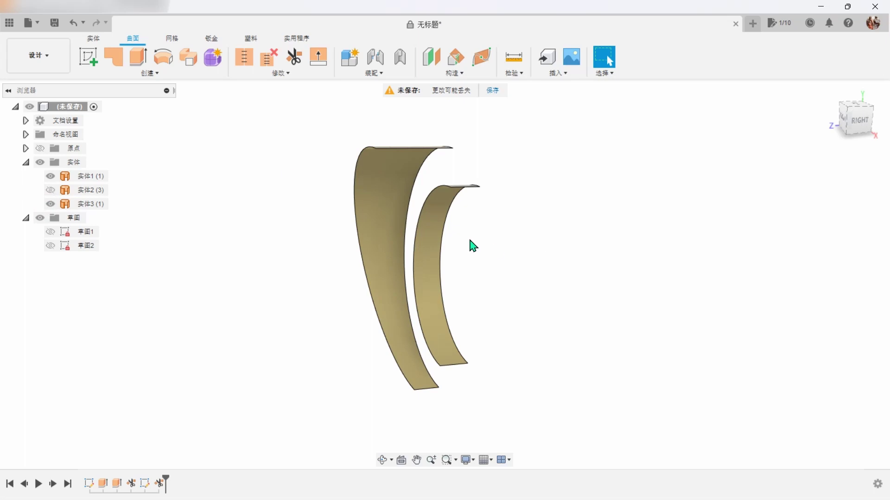
{"action": "left_click", "coordinate": [98, 69]}
- Start a sketch on the side plane and project the step corner into it
{"action": "left_click", "coordinate": [408, 234]}
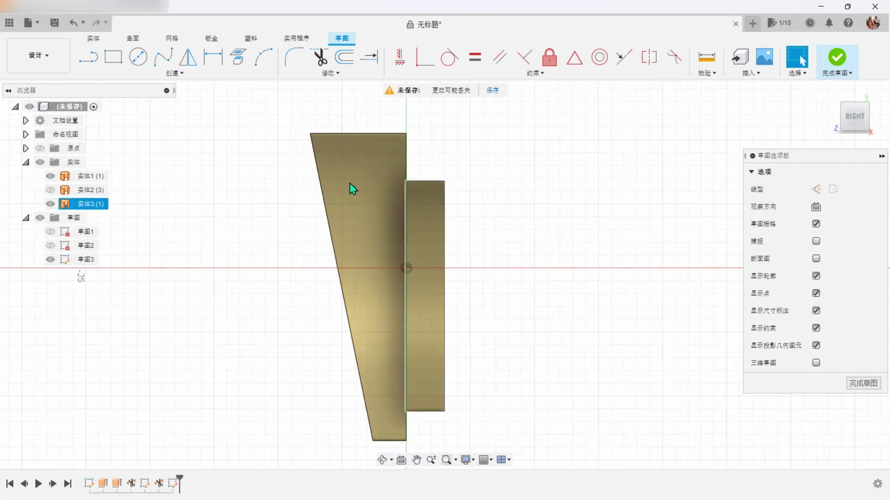
{"action": "left_click", "coordinate": [238, 57]}
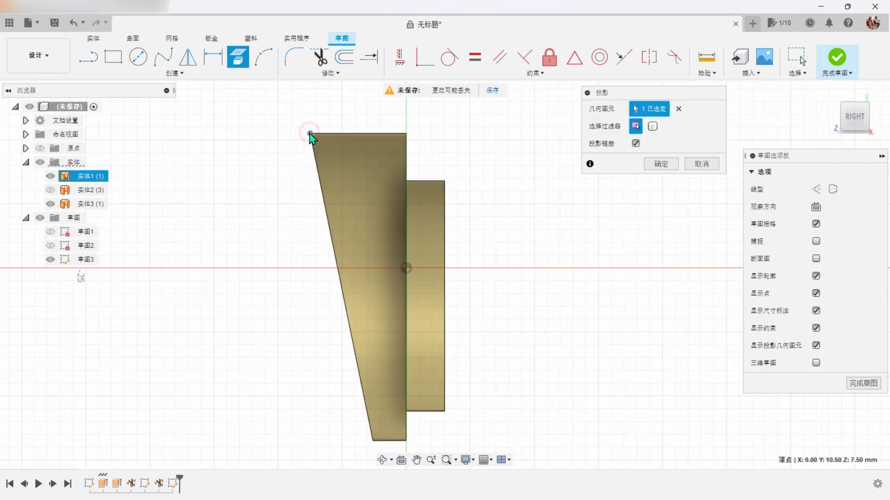
{"action": "left_click", "coordinate": [408, 180]}
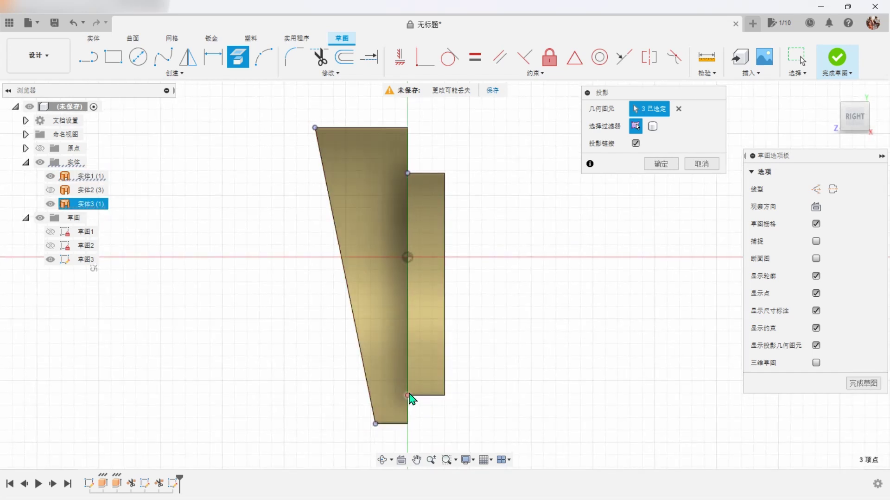
{"action": "left_click", "coordinate": [672, 167]}
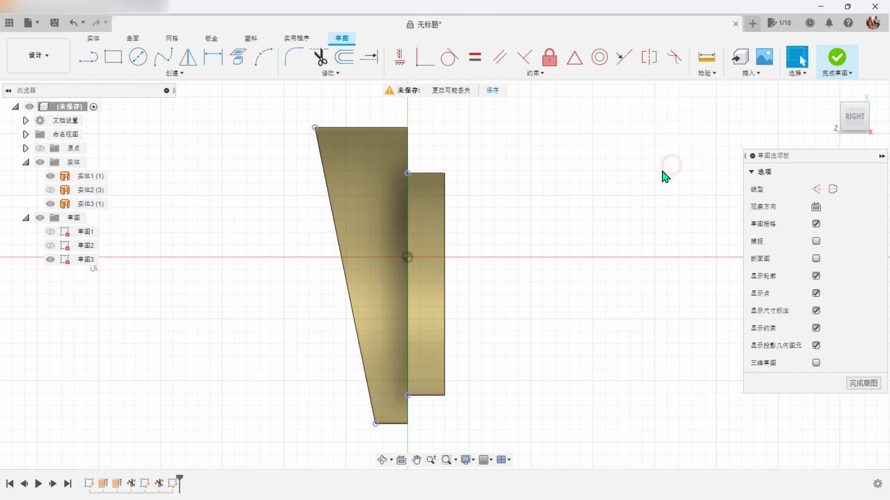
- Draw a tangent arc at the top and align its end point vertically with the top point
{"action": "left_click", "coordinate": [262, 59]}
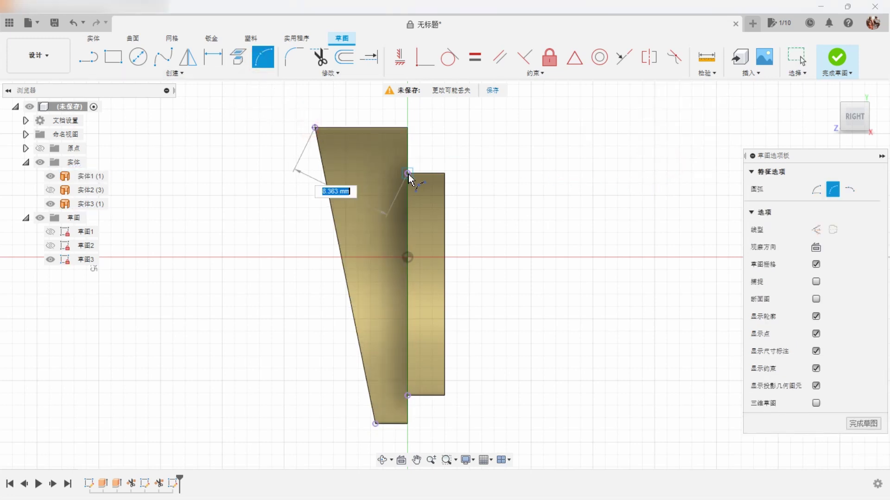
{"action": "right_click", "coordinate": [561, 206]}
{"action": "left_click", "coordinate": [612, 206]}
{"action": "scroll", "coordinate": [612, 206], "scroll_direction": "up", "scroll_amount": 3}
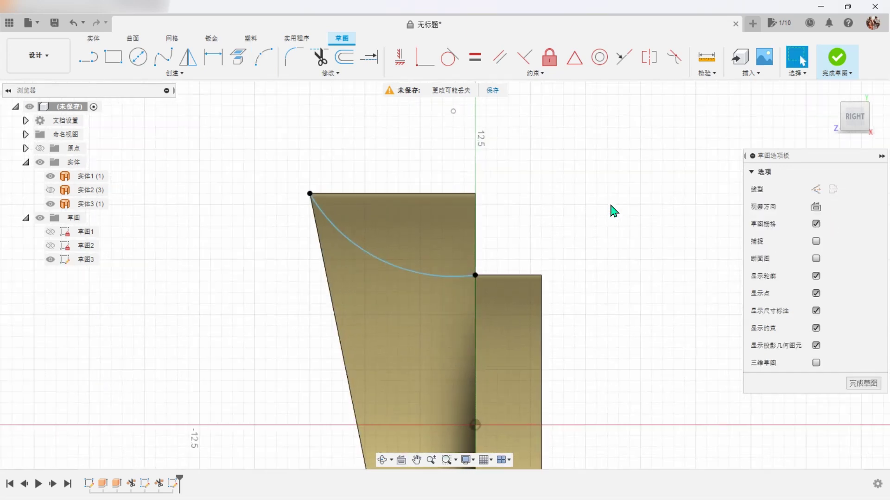
{"action": "scroll", "coordinate": [612, 211], "scroll_direction": "up", "scroll_amount": 2}
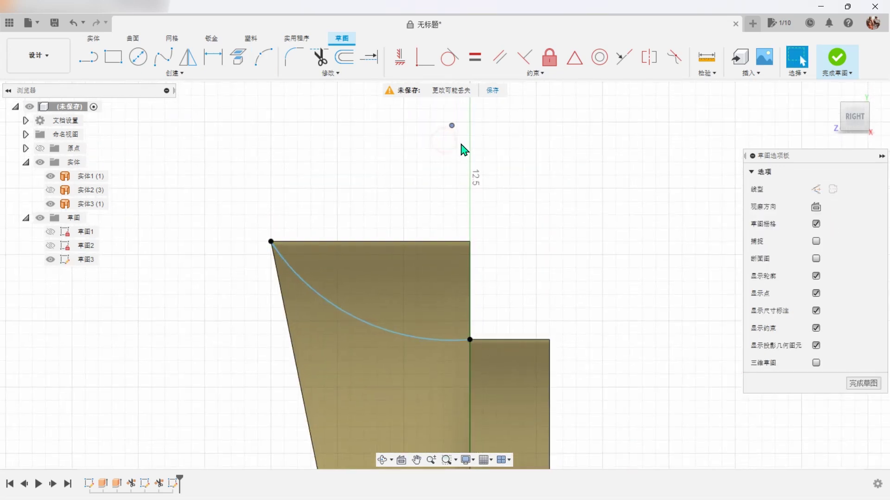
{"action": "scroll", "coordinate": [476, 153], "scroll_direction": "up", "scroll_amount": 1}
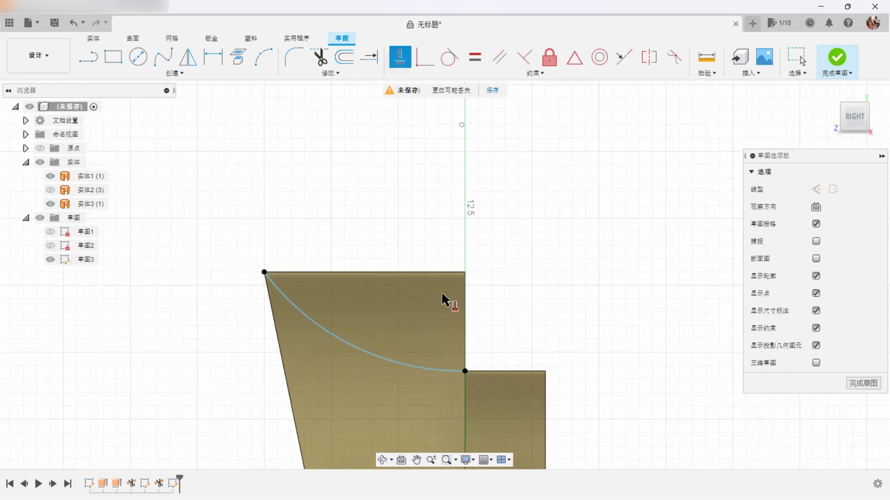
{"action": "left_click", "coordinate": [464, 371]}
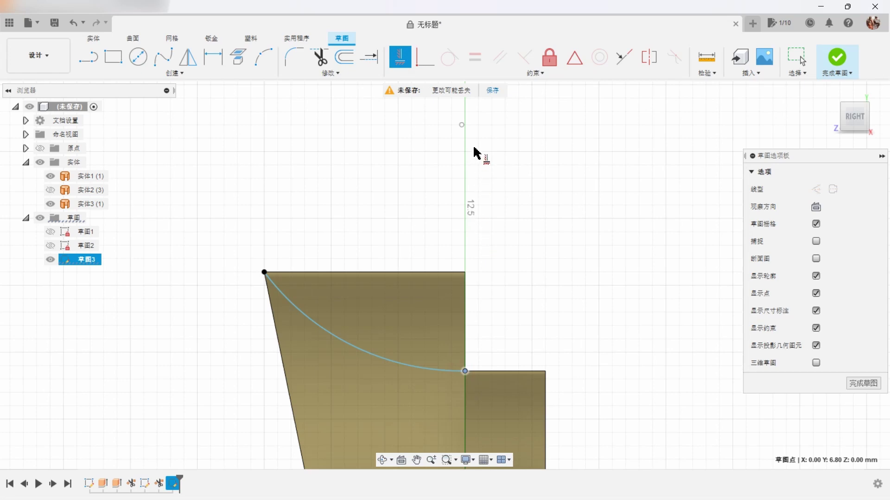
{"action": "left_click", "coordinate": [462, 125]}
{"action": "right_click", "coordinate": [541, 199]}
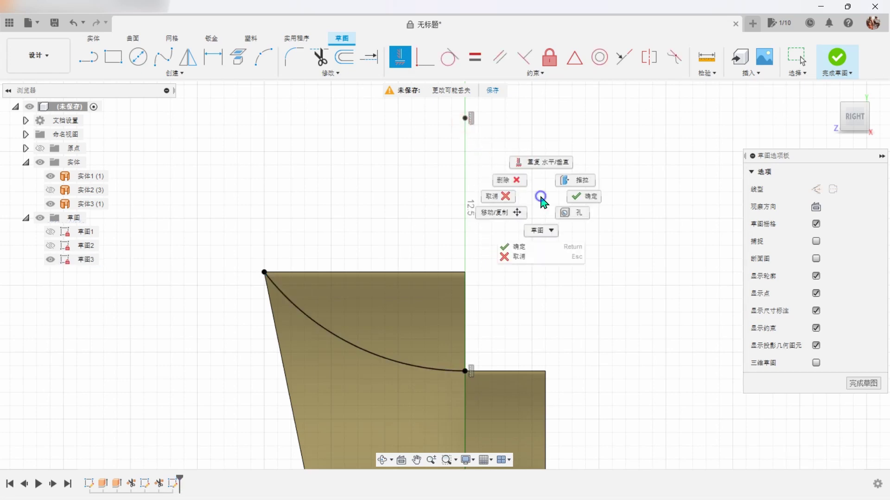
{"action": "left_click", "coordinate": [575, 201]}
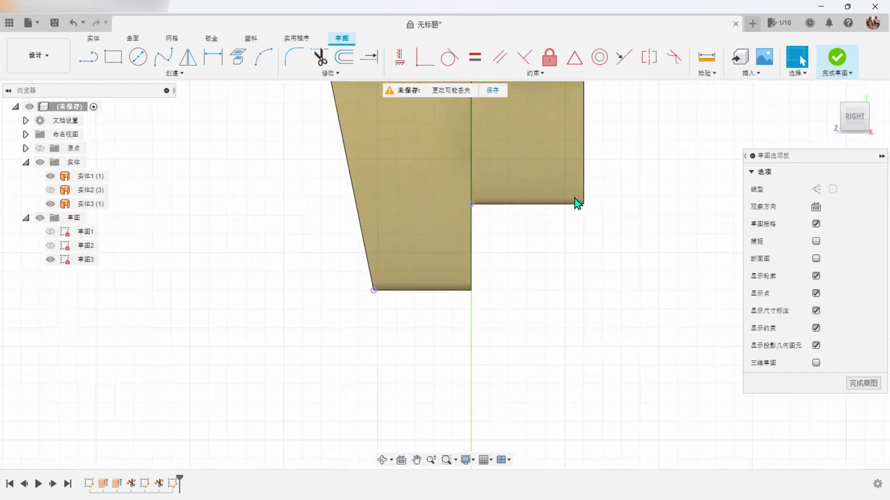
- Add a bottom tangent arc to the step's inner corner, constrain it vertical, and finish the sketch
{"action": "left_click", "coordinate": [263, 57]}
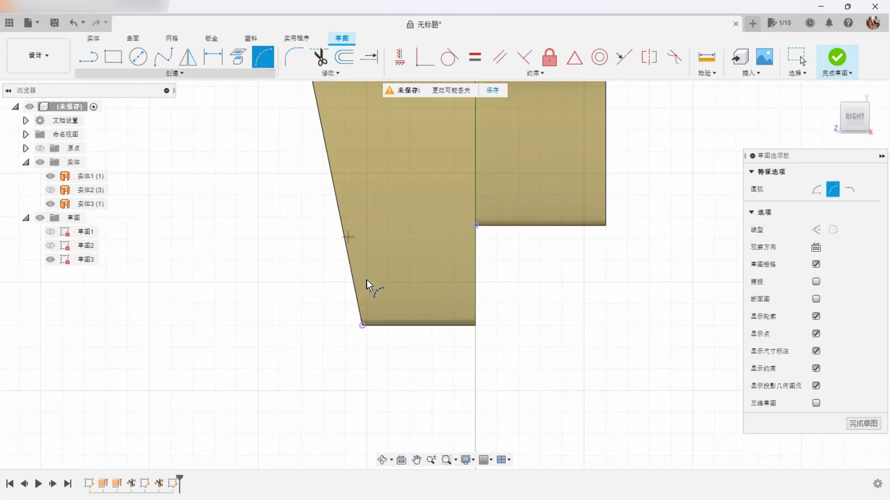
{"action": "left_click", "coordinate": [362, 325]}
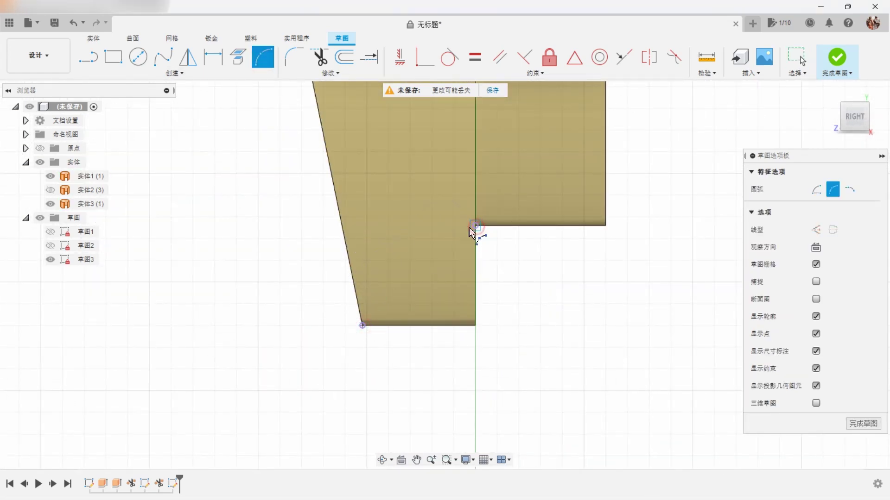
{"action": "left_click", "coordinate": [445, 232]}
{"action": "right_click", "coordinate": [576, 296]}
{"action": "left_click", "coordinate": [602, 288]}
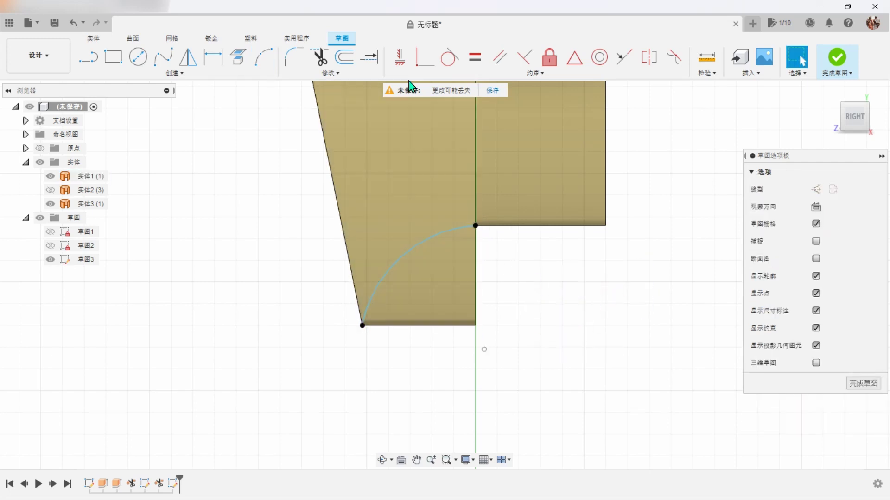
{"action": "left_click", "coordinate": [401, 65]}
{"action": "left_click", "coordinate": [475, 226]}
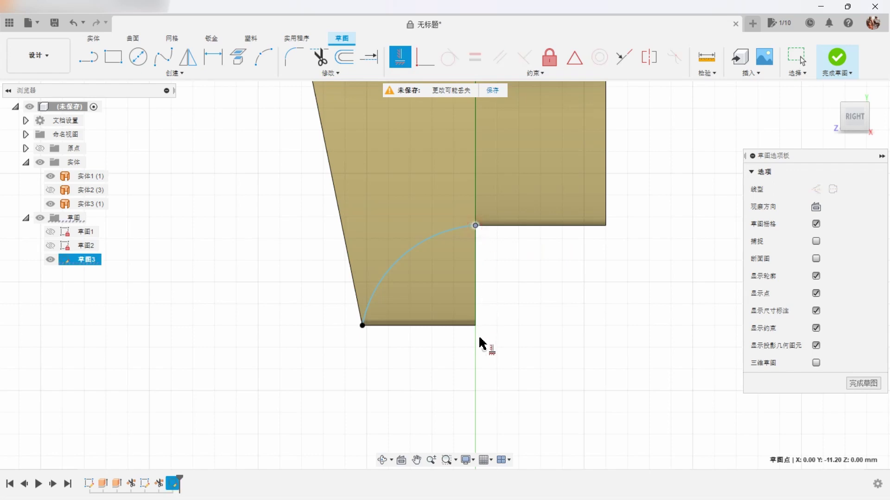
{"action": "left_click", "coordinate": [484, 349]}
{"action": "right_click", "coordinate": [570, 321]}
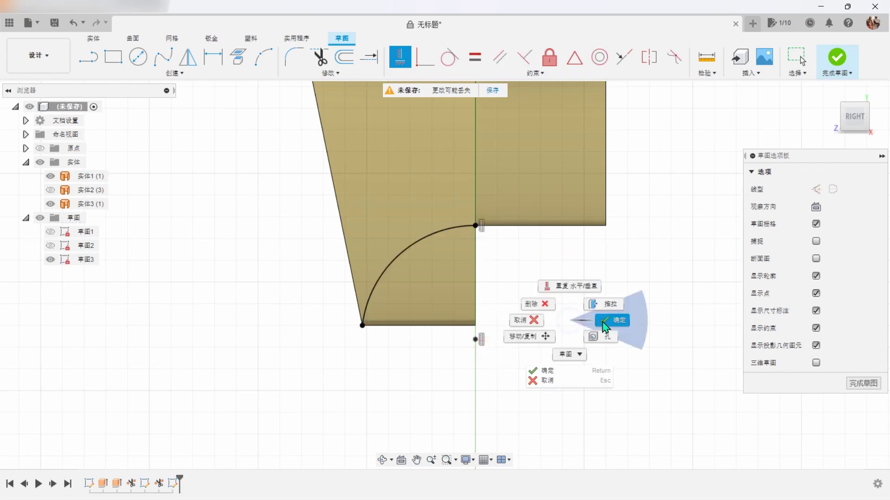
{"action": "left_click", "coordinate": [607, 325]}
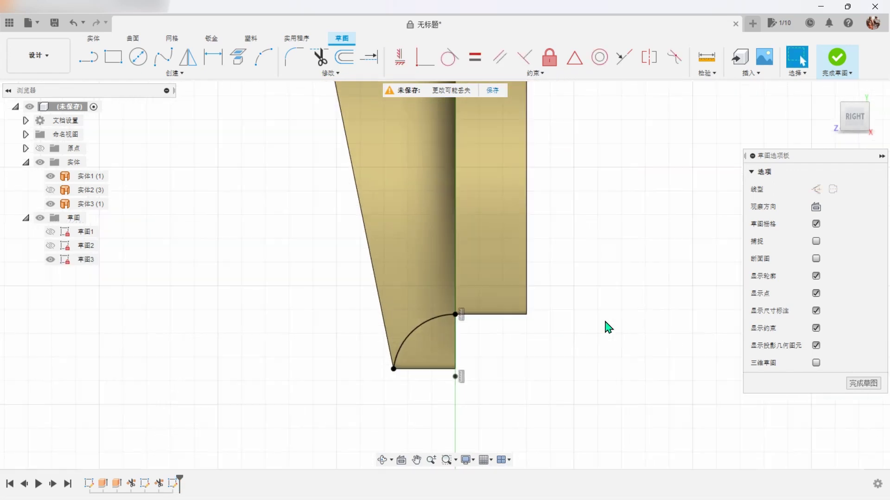
{"action": "left_click", "coordinate": [827, 73]}
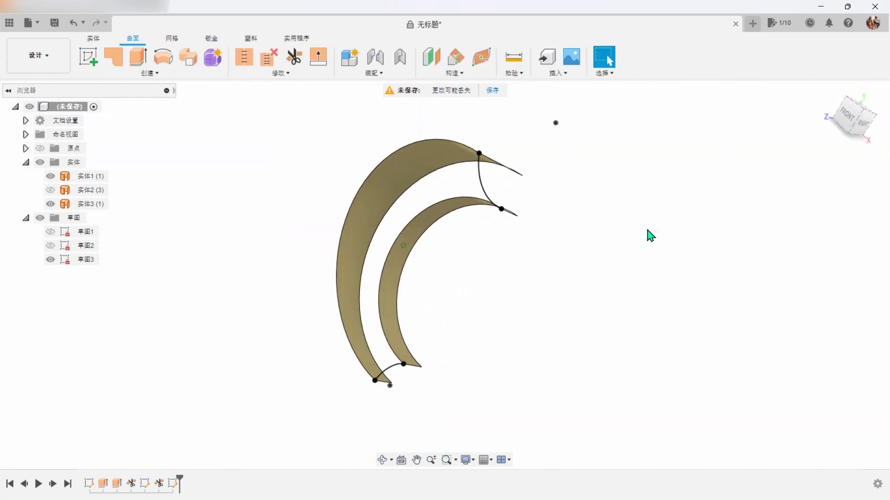
- Loft between the upper and lower arcs along both shell edges, with Rail 1 tangent (G1)
{"action": "left_click", "coordinate": [151, 74]}
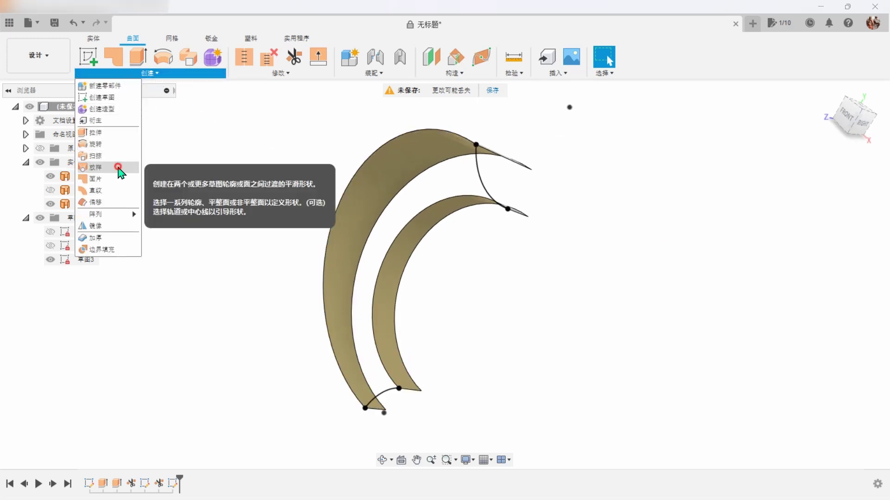
{"action": "left_click", "coordinate": [97, 167]}
{"action": "left_click", "coordinate": [480, 182]}
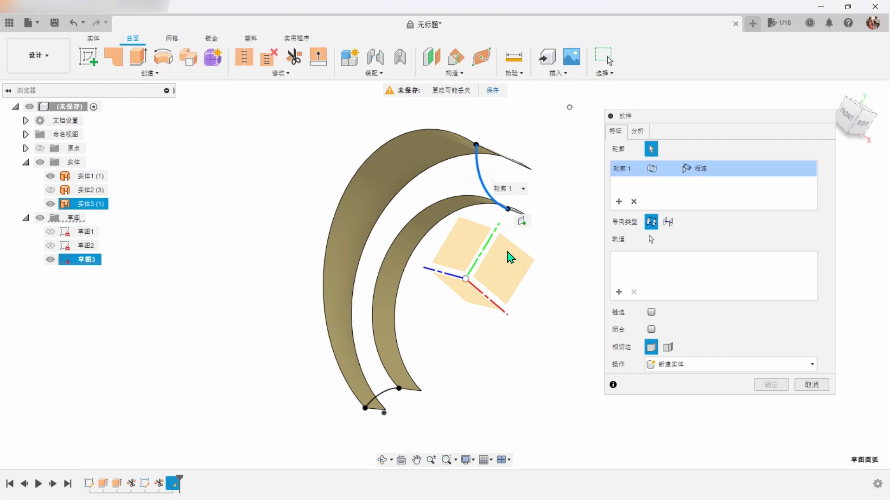
{"action": "left_click", "coordinate": [383, 400]}
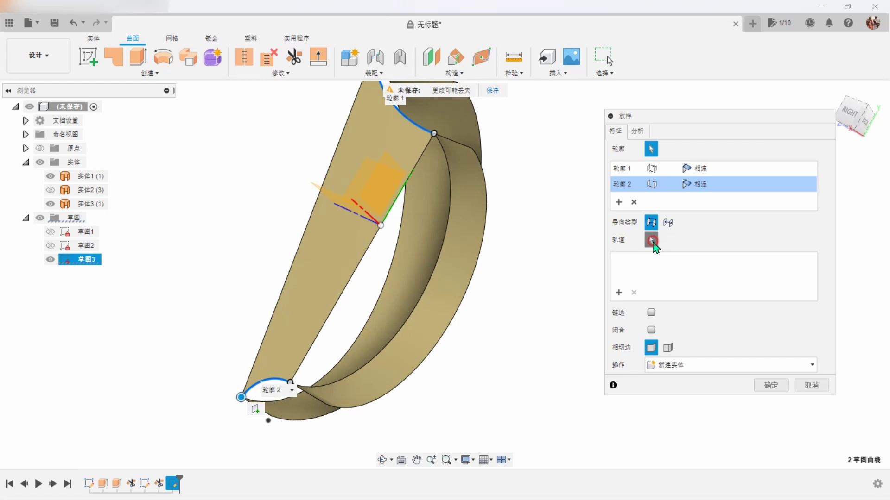
{"action": "left_click", "coordinate": [652, 240]}
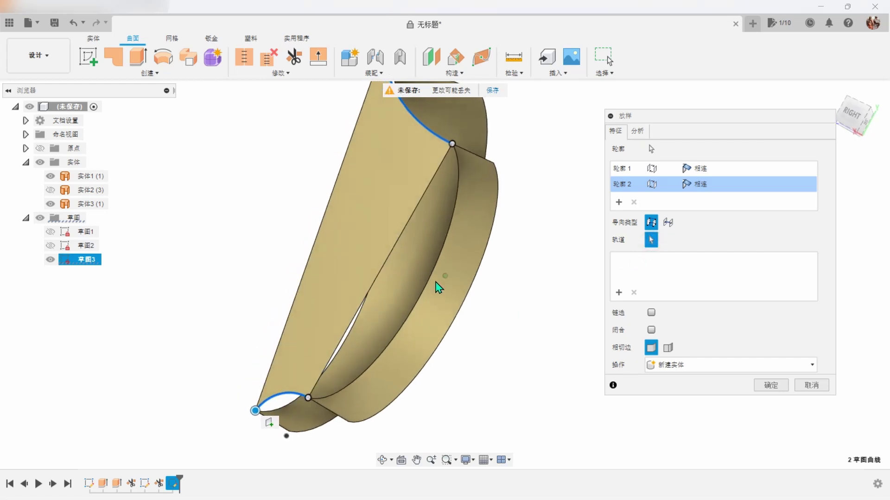
{"action": "left_click", "coordinate": [452, 286]}
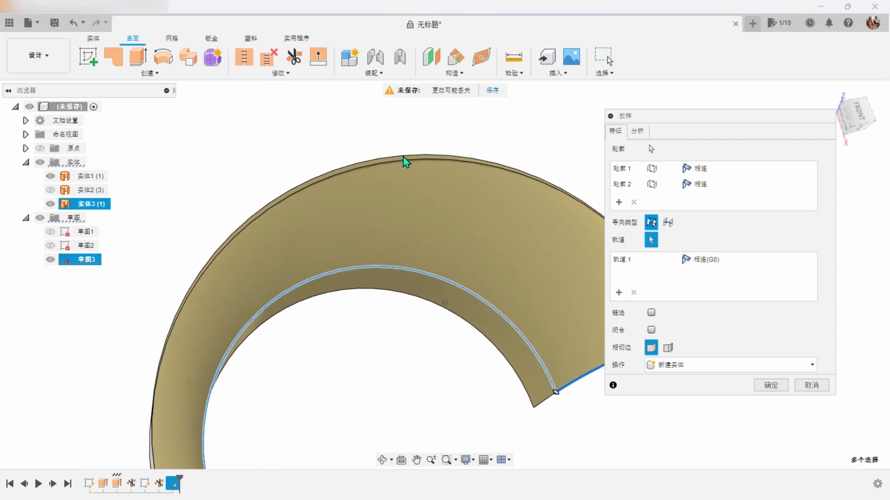
{"action": "left_click", "coordinate": [393, 161]}
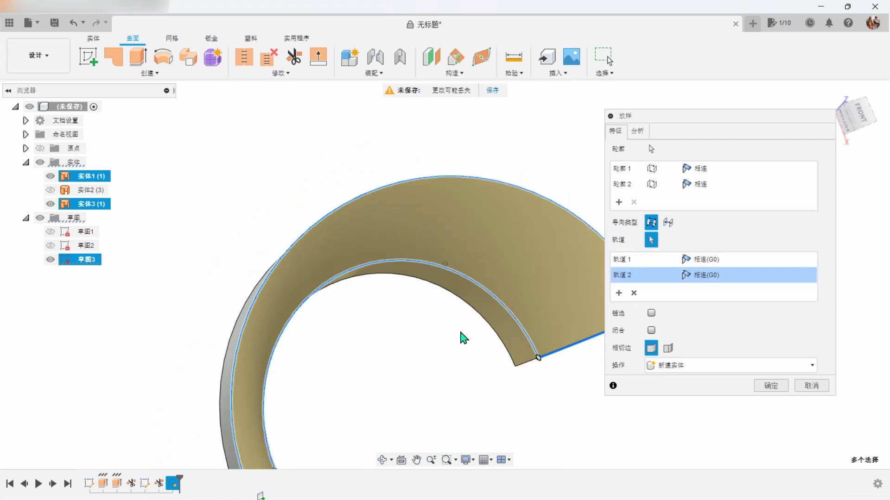
{"action": "middle_click_drag", "start_coordinate": [465, 339], "coordinate": [470, 335], "text": "shift"}
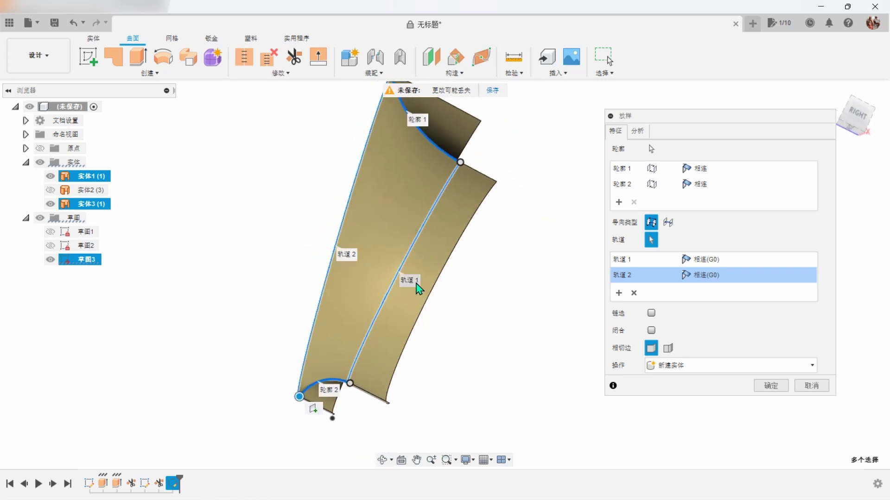
{"action": "left_click", "coordinate": [727, 264]}
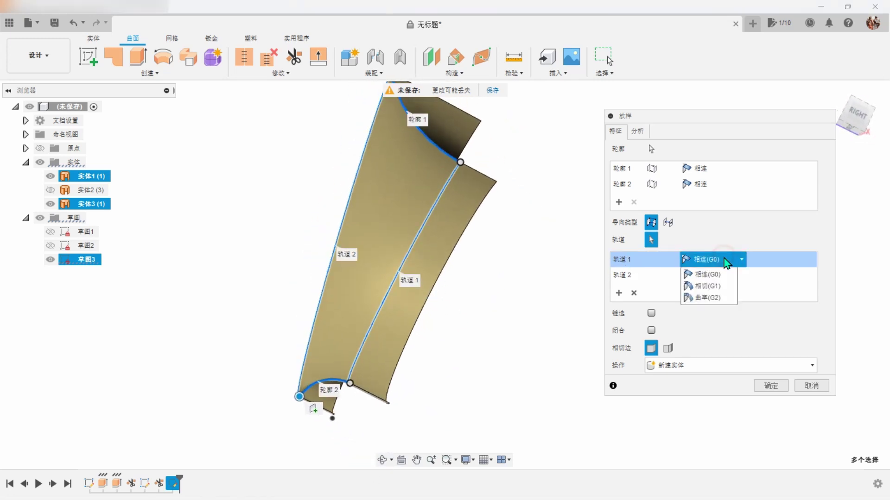
{"action": "left_click", "coordinate": [715, 287]}
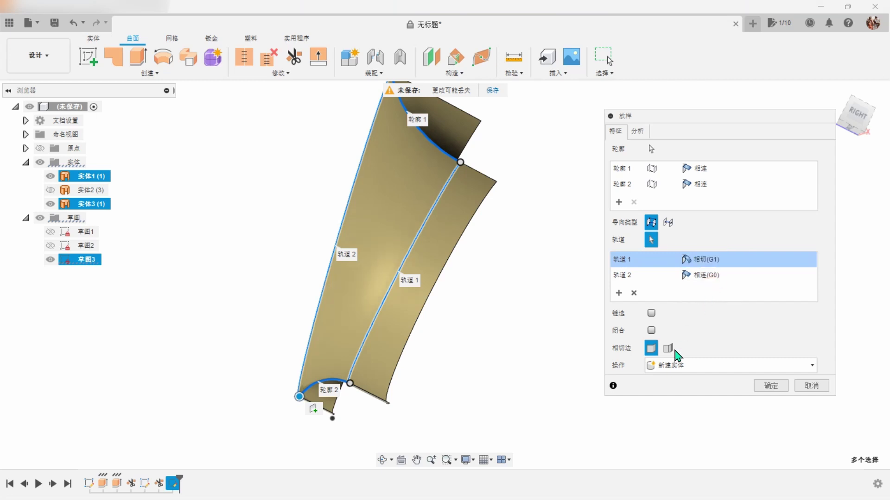
{"action": "left_click", "coordinate": [771, 386]}
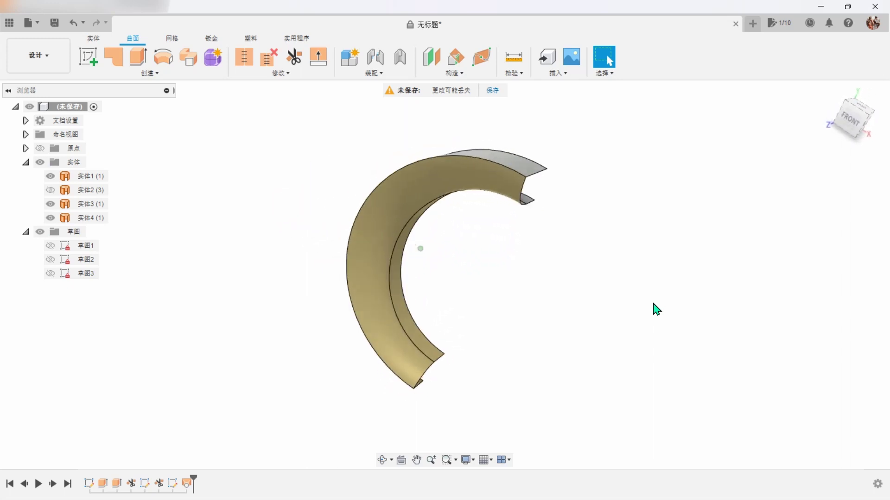
- Hide 实体1, show 实体2 again, and start sketch 草图4 on the side plane
{"action": "left_click", "coordinate": [432, 179]}
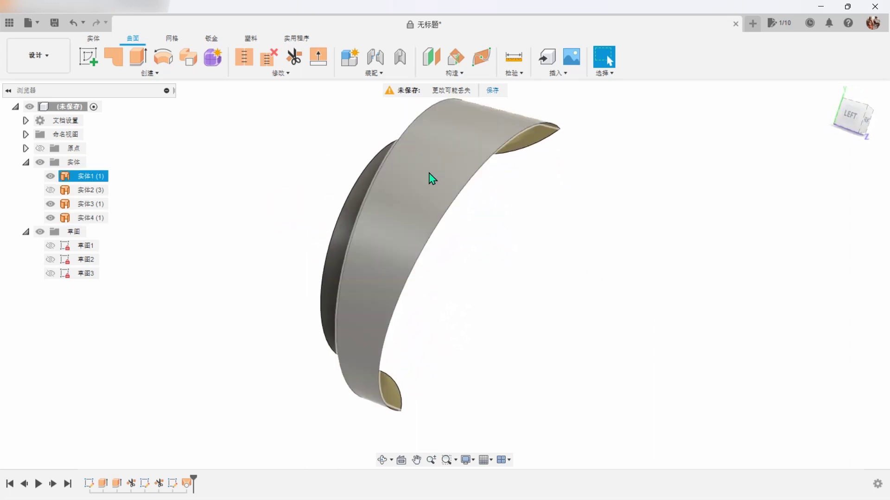
{"action": "left_click", "coordinate": [210, 188]}
{"action": "left_click", "coordinate": [50, 177]}
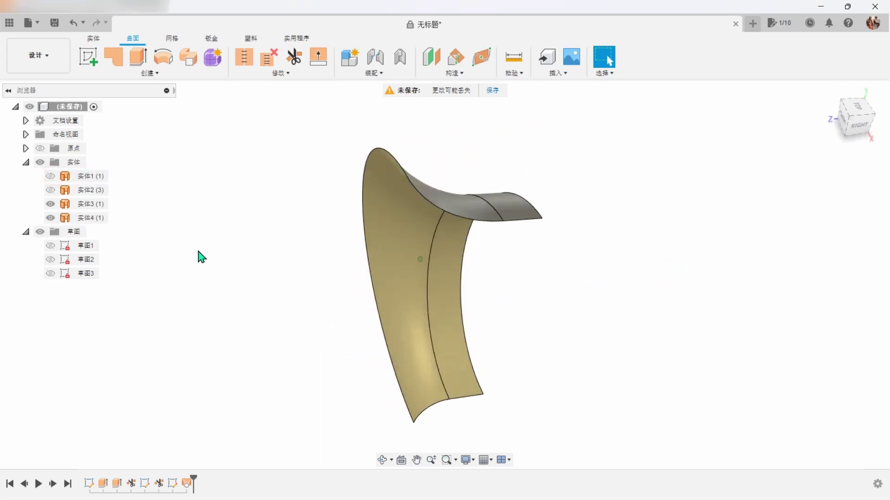
{"action": "left_click", "coordinate": [50, 190]}
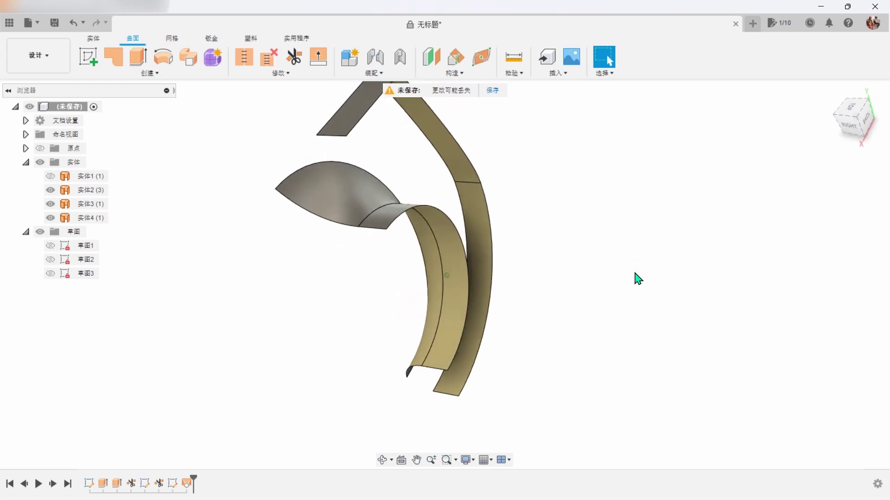
{"action": "left_click", "coordinate": [89, 60]}
{"action": "left_click", "coordinate": [398, 258]}
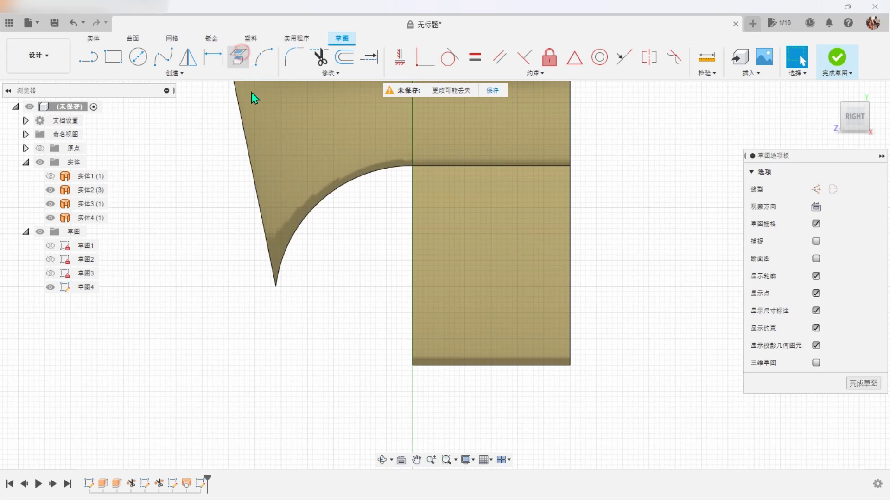
- Project the body's lower corner and draw an arc from the pointed tip to it
{"action": "left_click", "coordinate": [276, 287]}
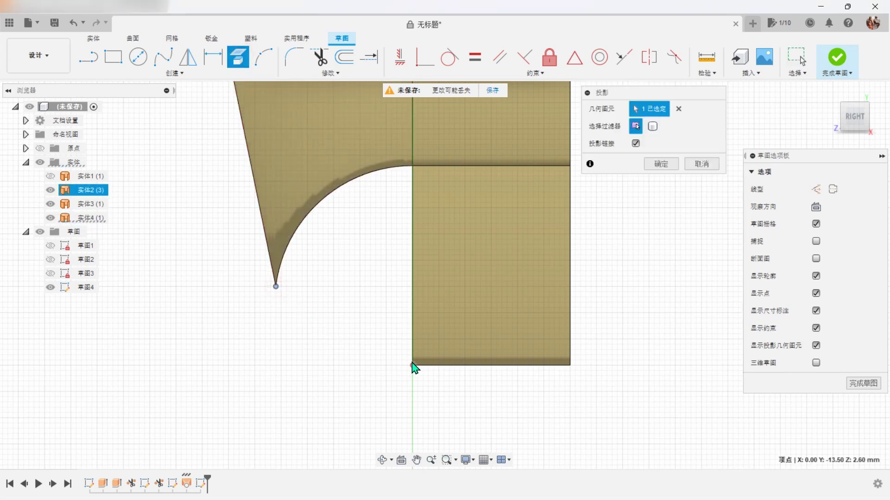
{"action": "left_click", "coordinate": [413, 366]}
{"action": "left_click", "coordinate": [656, 166]}
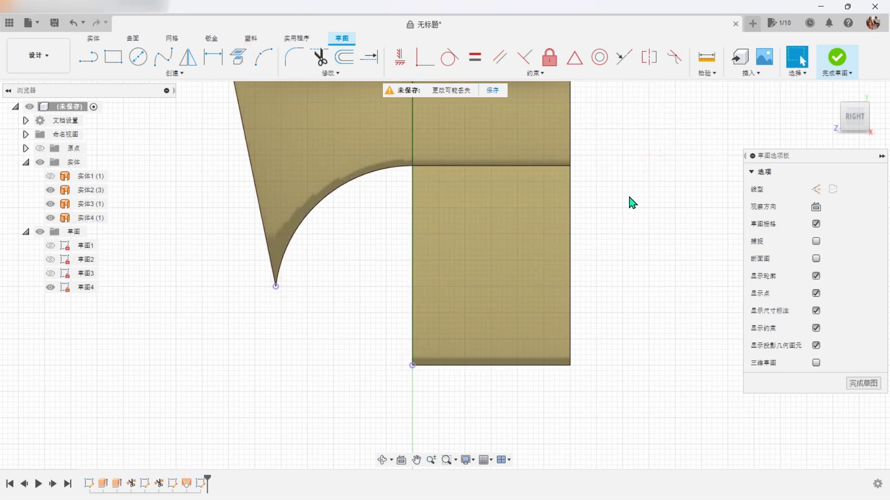
{"action": "left_click", "coordinate": [263, 57]}
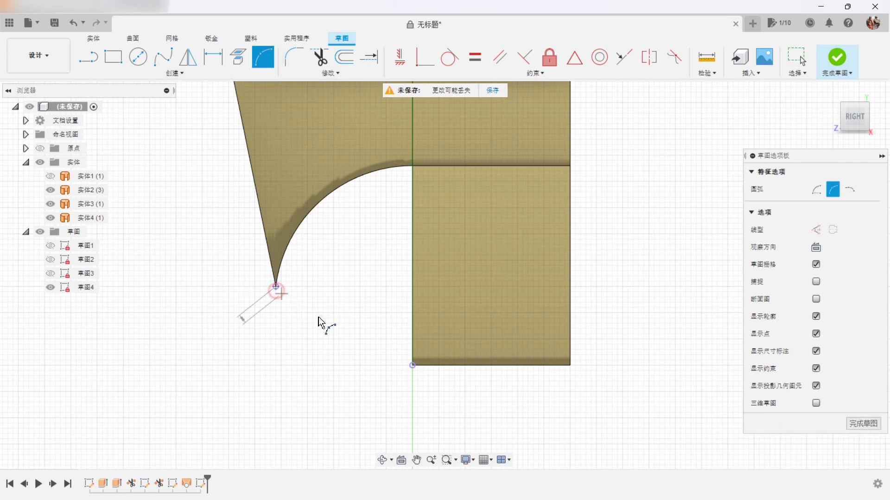
{"action": "left_click", "coordinate": [412, 365]}
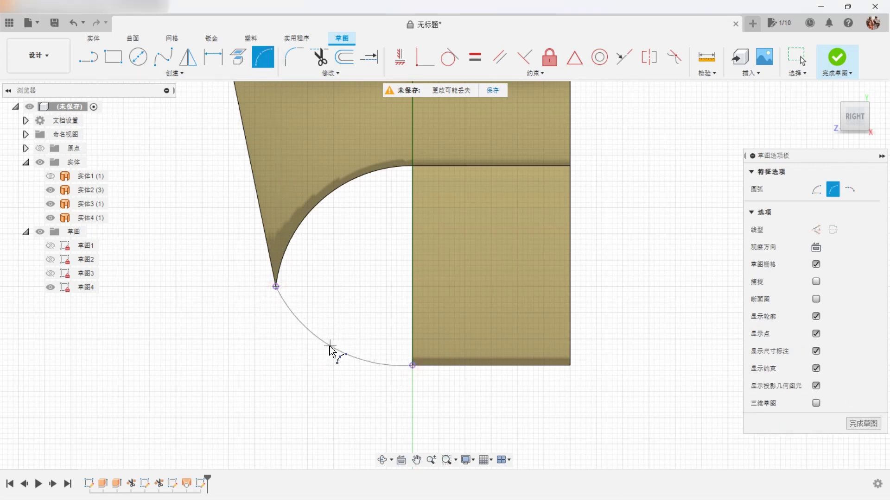
{"action": "right_click", "coordinate": [616, 290]}
{"action": "left_click", "coordinate": [658, 287]}
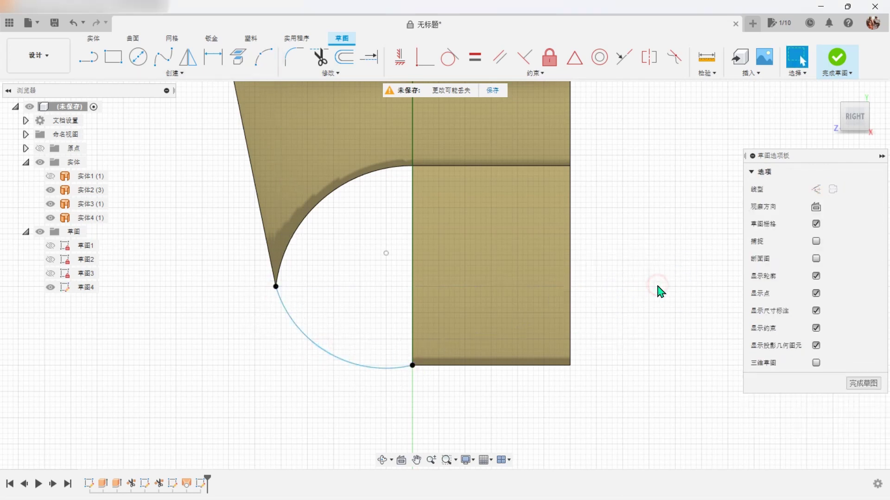
{"action": "key", "text": "Escape"}
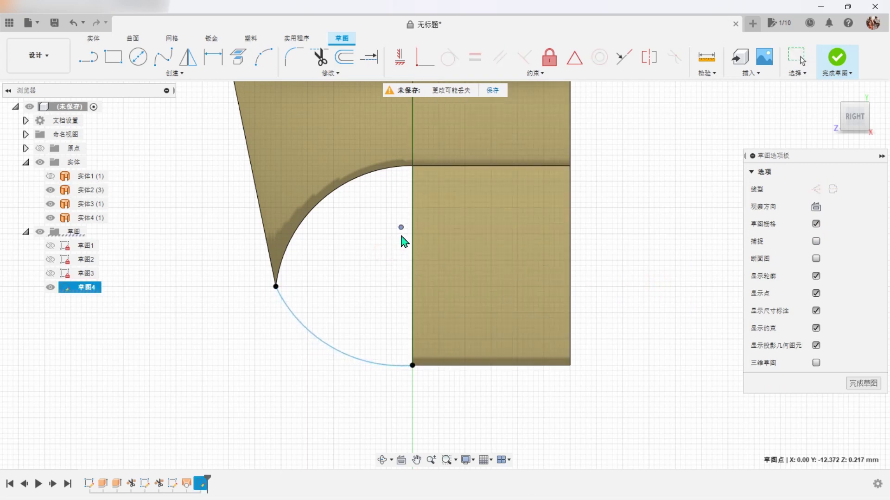
- Make the arc's centre coincident with the vertical axis and finish the sketch
{"action": "left_click", "coordinate": [399, 57]}
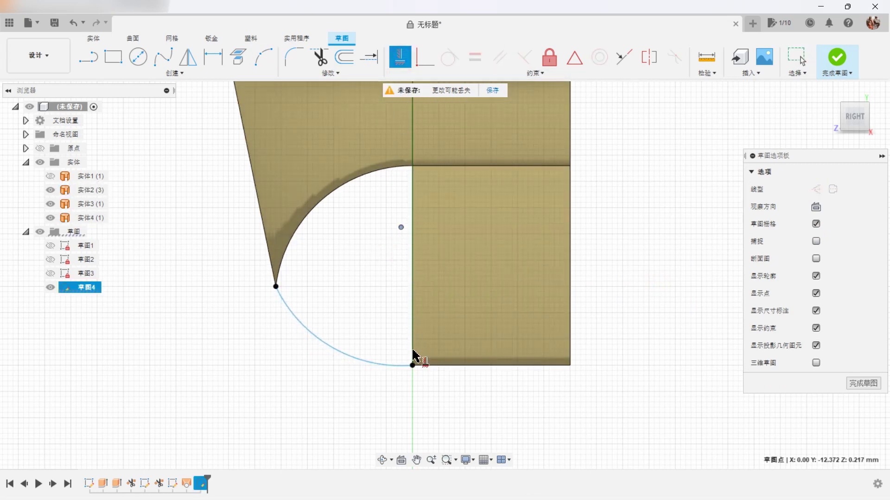
{"action": "left_click", "coordinate": [412, 366]}
{"action": "right_click", "coordinate": [609, 247]}
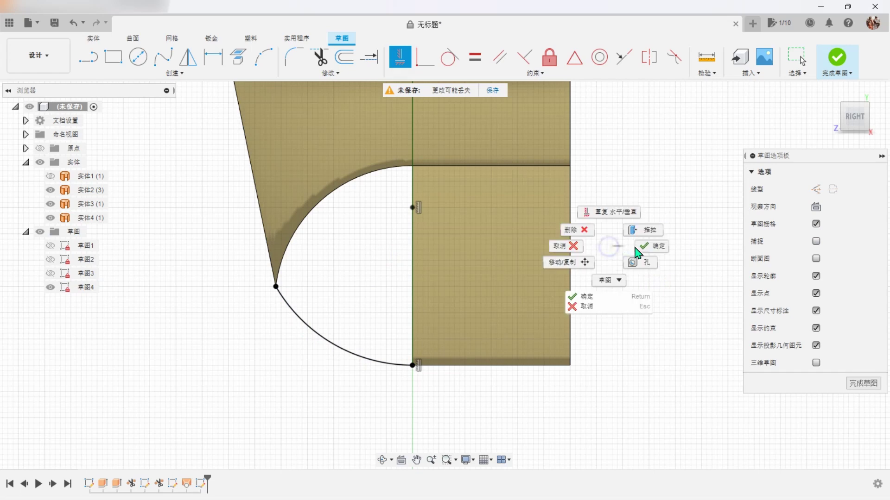
{"action": "left_click", "coordinate": [636, 249]}
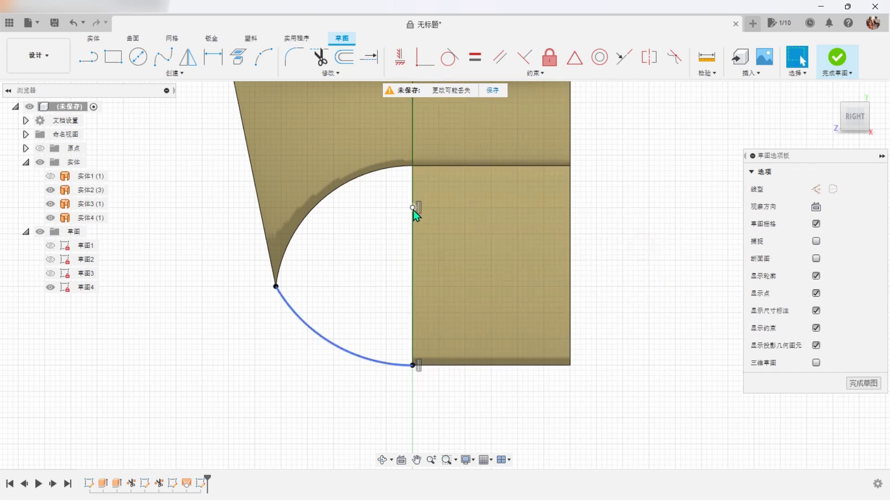
{"action": "left_click", "coordinate": [632, 253]}
{"action": "left_click", "coordinate": [837, 74]}
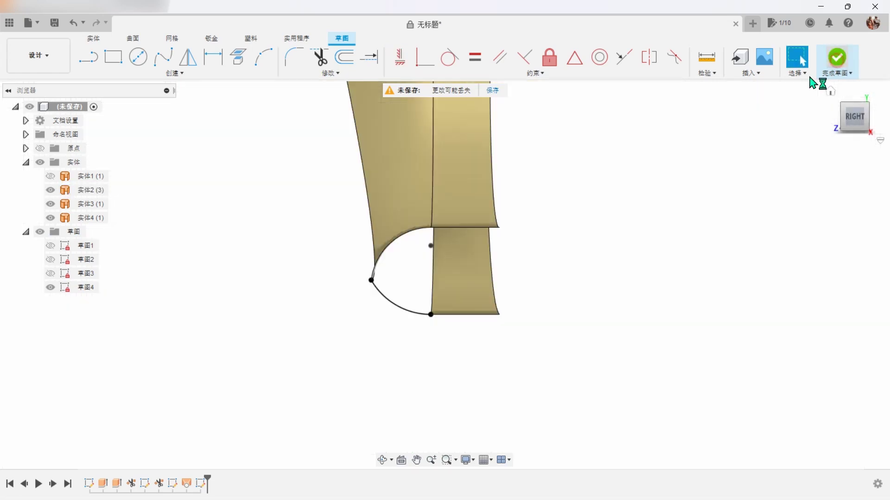
{"action": "left_click", "coordinate": [656, 260]}
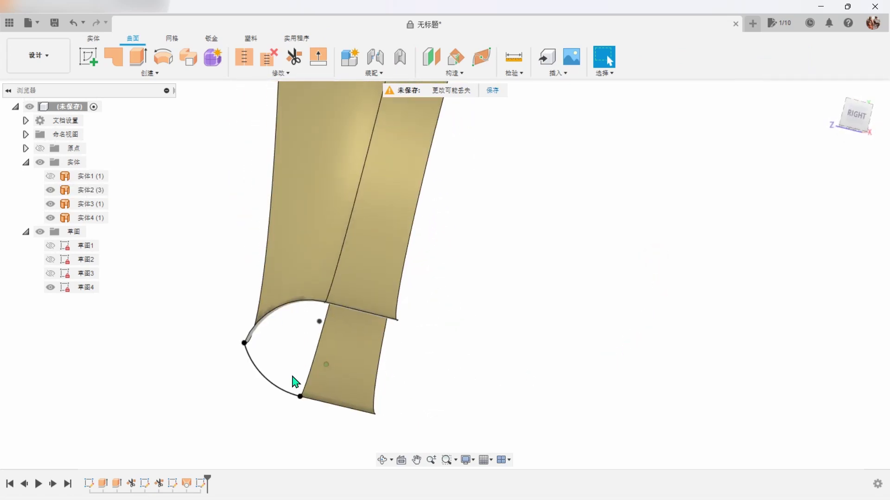
{"action": "mouse_move", "coordinate": [315, 379]}
{"action": "middle_mouse_down", "text": "shift"}
{"action": "mouse_move", "coordinate": [589, 304]}
{"action": "mouse_move", "coordinate": [578, 308]}
{"action": "middle_mouse_up", "text": "shift"}
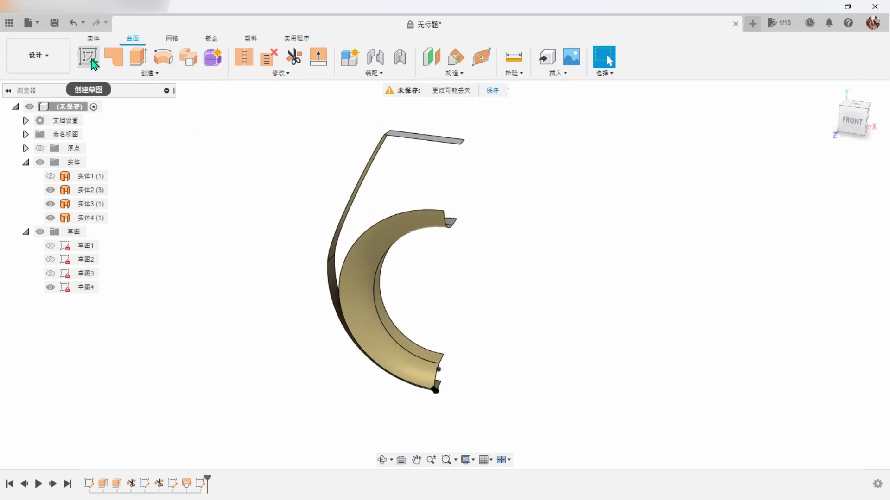
- Start sketch 草图5 on the top plane and intersect the shell edges to get points
{"action": "left_click", "coordinate": [88, 58]}
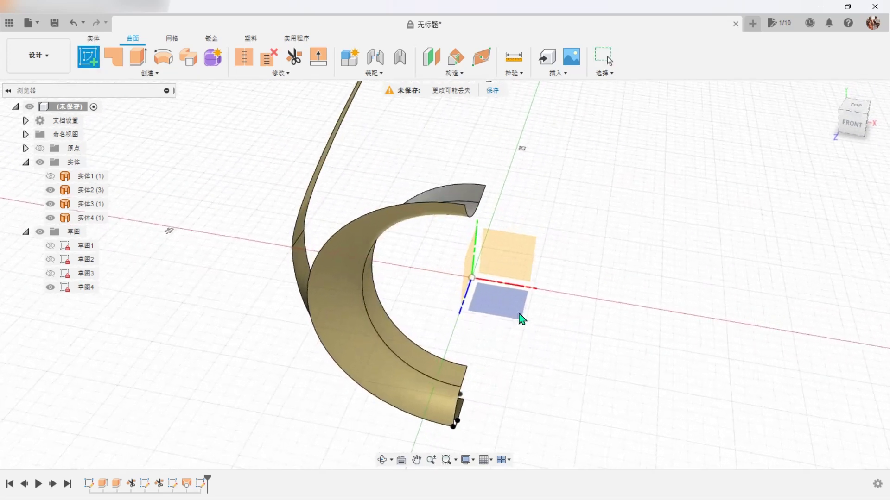
{"action": "left_click", "coordinate": [506, 306]}
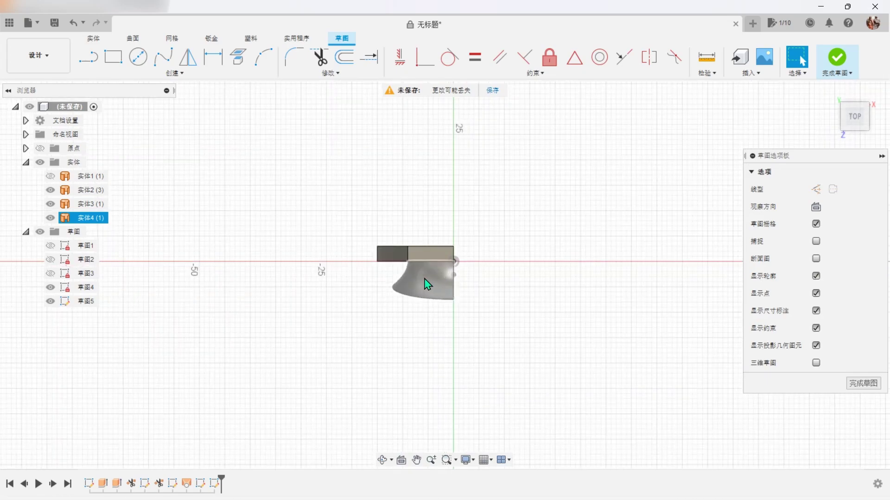
{"action": "scroll", "coordinate": [422, 280], "scroll_direction": "up", "scroll_amount": 3}
{"action": "mouse_move", "coordinate": [422, 280]}
{"action": "middle_mouse_down", "text": "shift"}
{"action": "mouse_move", "coordinate": [428, 270]}
{"action": "mouse_move", "coordinate": [198, 84]}
{"action": "middle_mouse_up", "text": "shift"}
{"action": "left_click", "coordinate": [190, 74]}
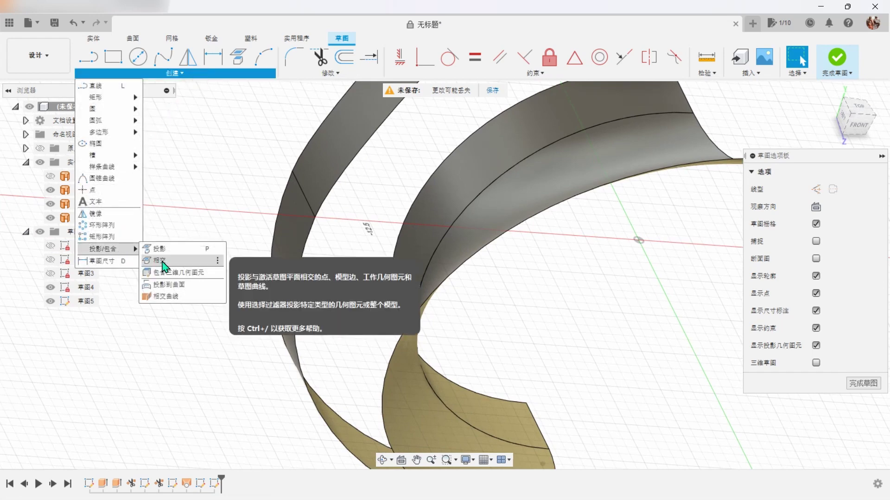
{"action": "left_click", "coordinate": [160, 260]}
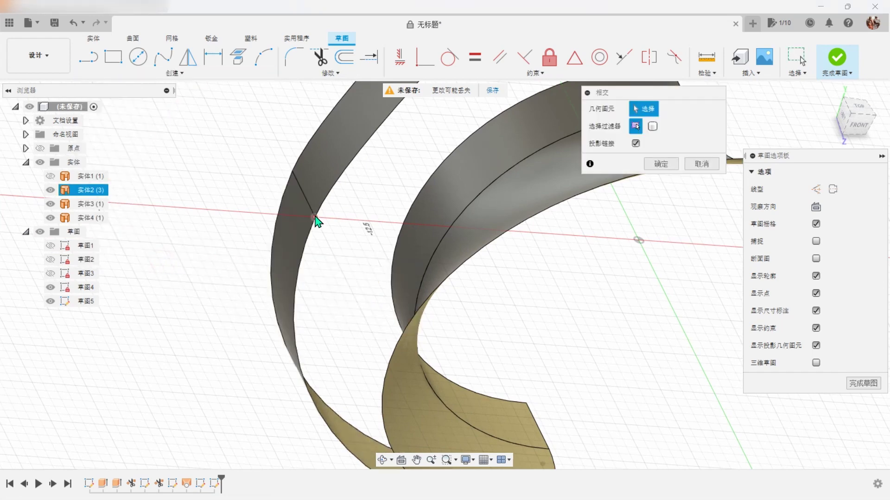
{"action": "left_click", "coordinate": [424, 307]}
{"action": "left_click", "coordinate": [670, 165]}
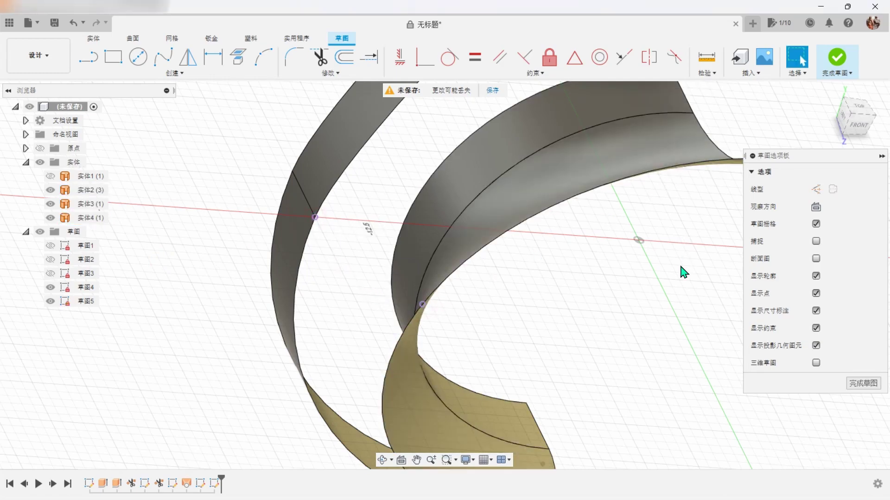
- Draw a 3-point arc between the two shell points
{"action": "scroll", "coordinate": [679, 279], "scroll_direction": "up", "scroll_amount": 3}
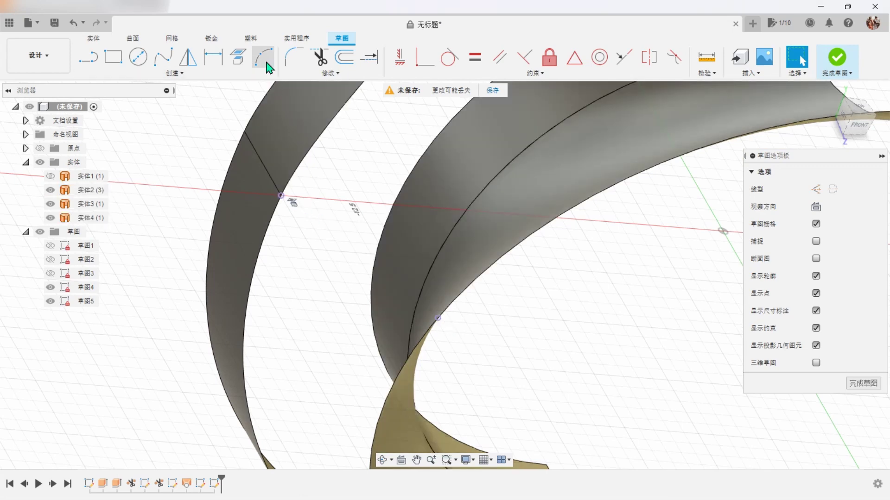
{"action": "key", "text": "a"}
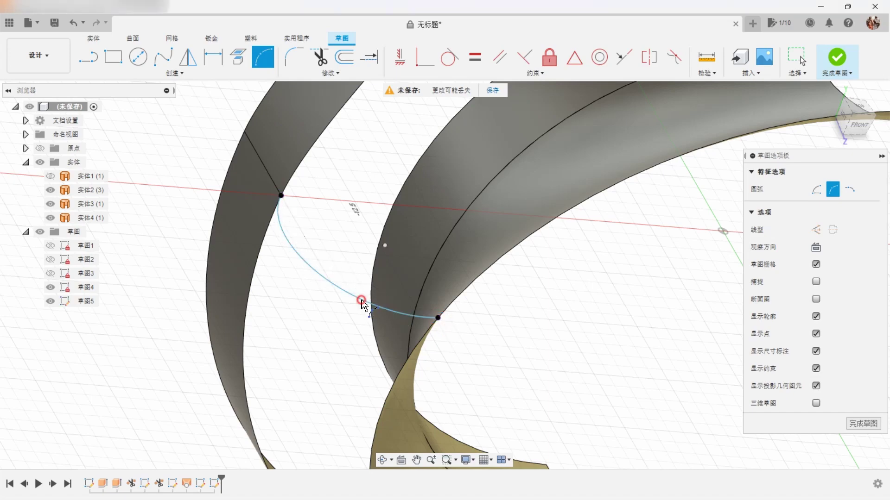
{"action": "left_click", "coordinate": [361, 301]}
{"action": "middle_click_drag", "start_coordinate": [458, 312], "coordinate": [529, 312], "text": "shift"}
{"action": "right_click", "coordinate": [529, 312]}
{"action": "left_click", "coordinate": [566, 312]}
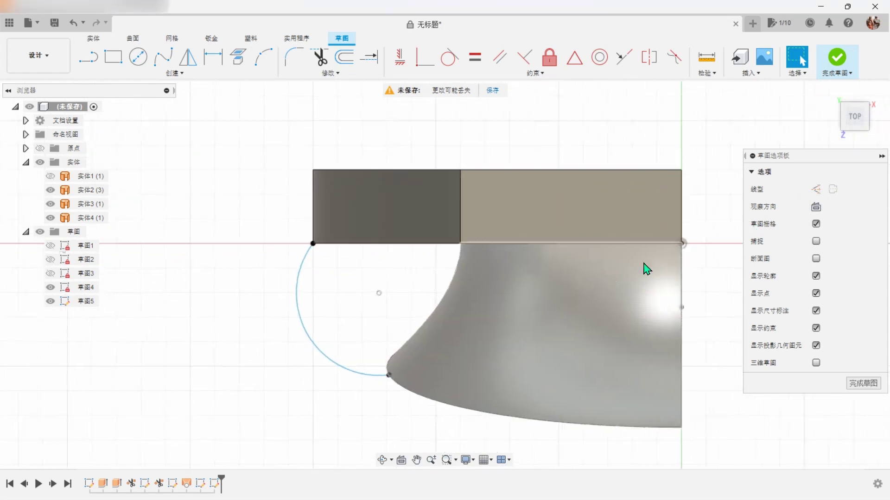
- Reduce the arc's bulge, attach its end to the shell edge, and finish the sketch
{"action": "left_click_drag", "start_coordinate": [402, 270], "coordinate": [430, 254]}
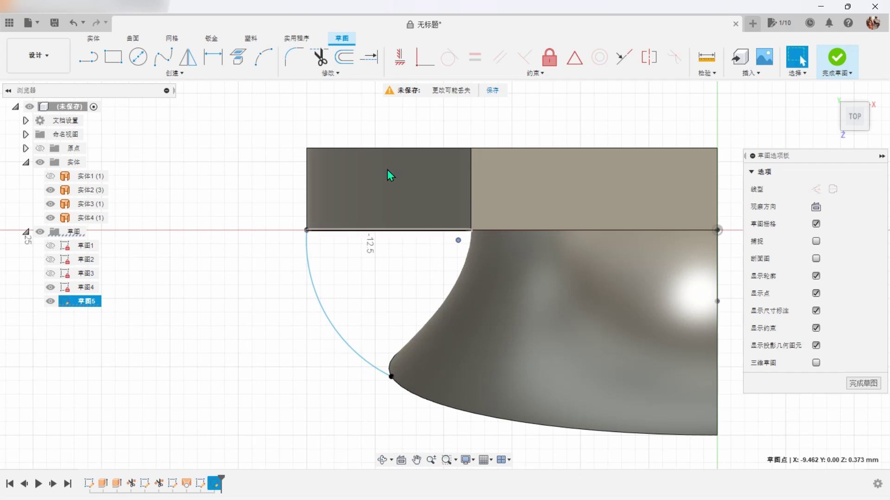
{"action": "left_click", "coordinate": [334, 110]}
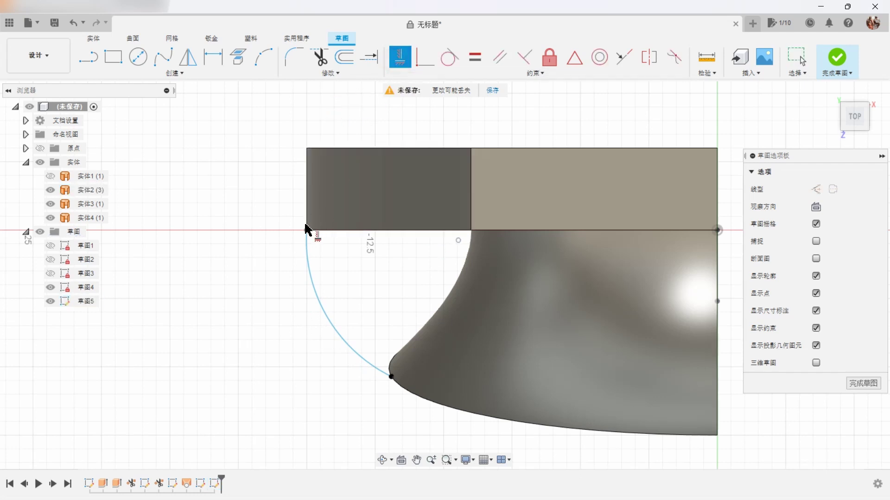
{"action": "left_click", "coordinate": [457, 243]}
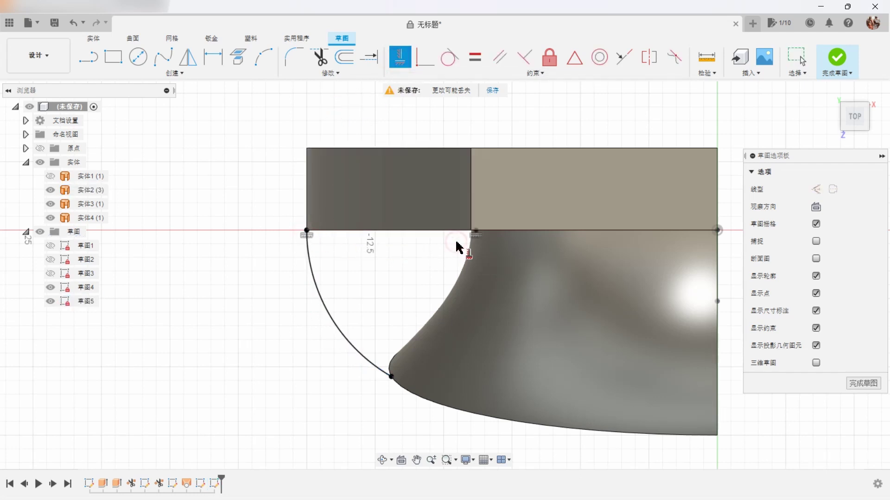
{"action": "right_click", "coordinate": [242, 267]}
{"action": "left_click", "coordinate": [285, 259]}
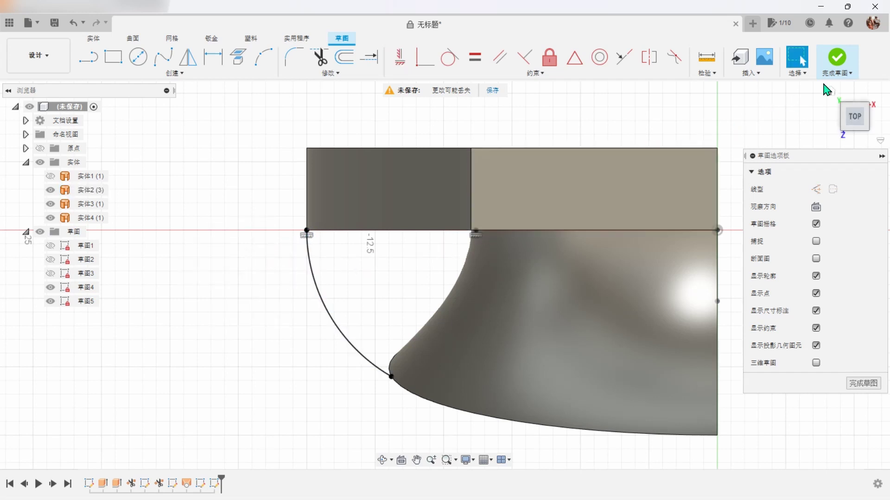
{"action": "left_click", "coordinate": [838, 65]}
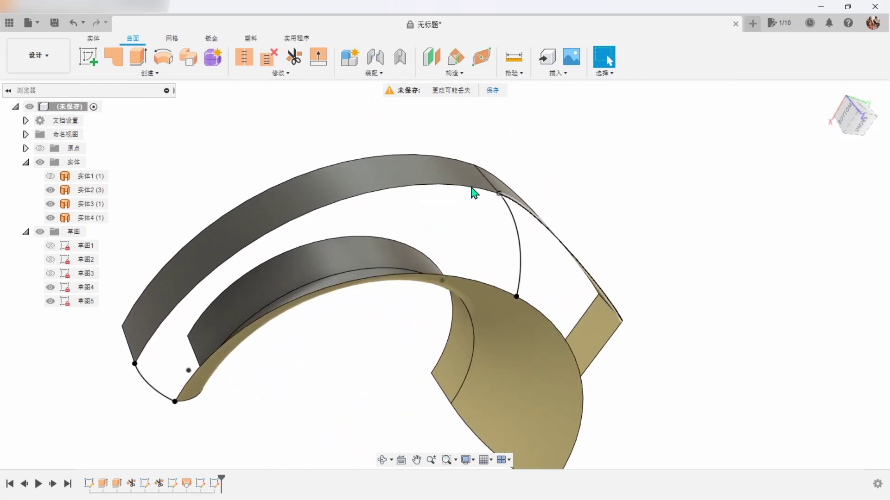
- Loft between the two arcs, using a shell edge and the top edge as rails
{"action": "left_click", "coordinate": [169, 73]}
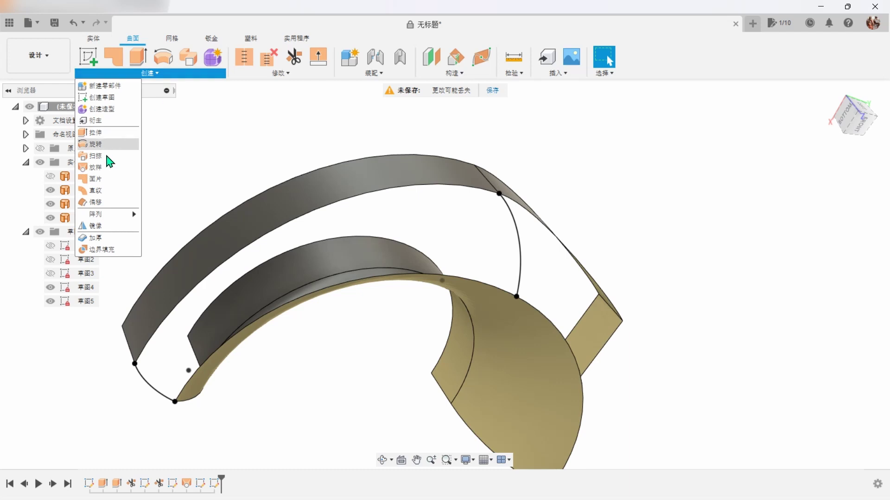
{"action": "left_click", "coordinate": [111, 167]}
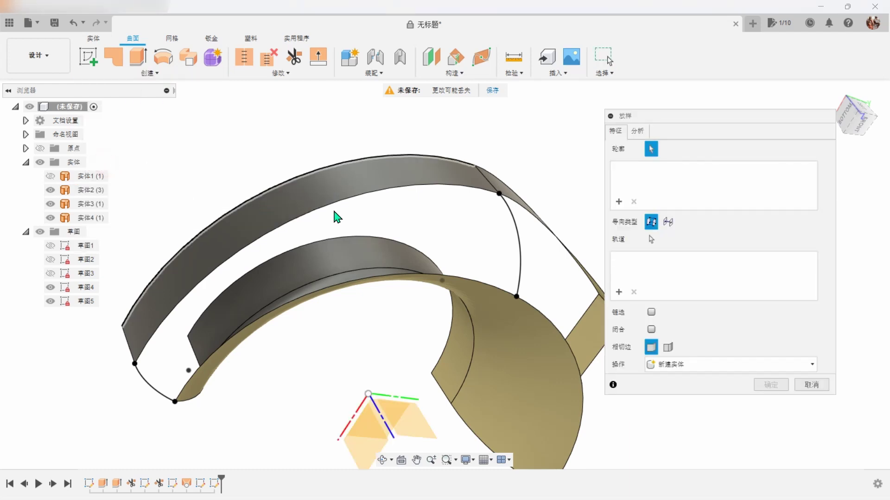
{"action": "left_click", "coordinate": [518, 240]}
{"action": "left_click", "coordinate": [154, 394]}
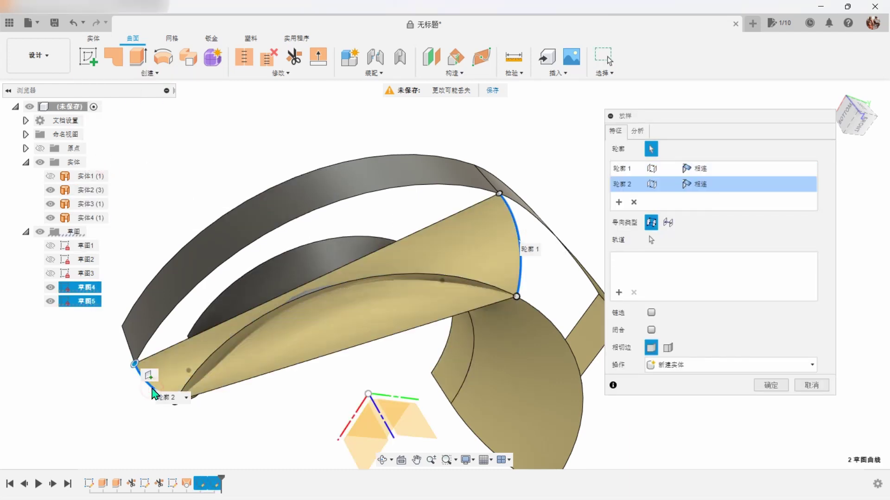
{"action": "left_click", "coordinate": [652, 242]}
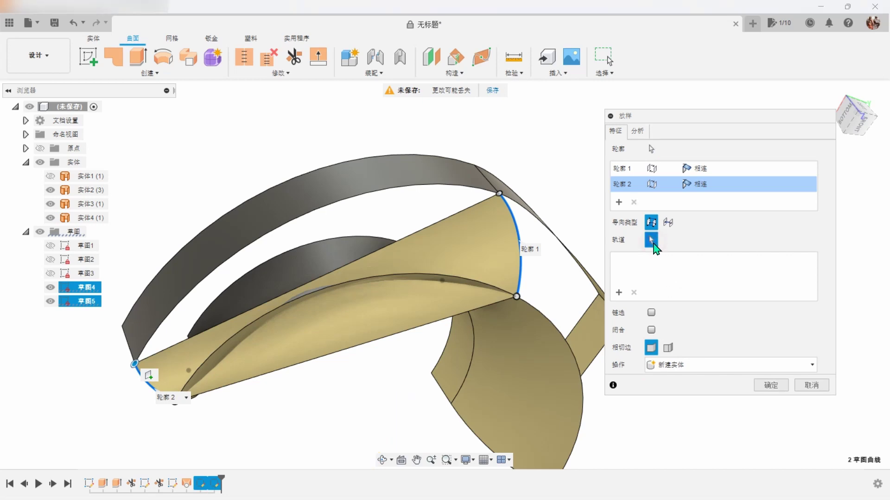
{"action": "mouse_move", "coordinate": [500, 263]}
{"action": "middle_mouse_down", "text": "shift"}
{"action": "mouse_move", "coordinate": [487, 292]}
{"action": "mouse_move", "coordinate": [517, 329]}
{"action": "mouse_move", "coordinate": [502, 329]}
{"action": "mouse_move", "coordinate": [496, 272]}
{"action": "mouse_move", "coordinate": [453, 162]}
{"action": "mouse_move", "coordinate": [482, 188]}
{"action": "mouse_move", "coordinate": [481, 174]}
{"action": "middle_mouse_up", "text": "shift"}
{"action": "left_click", "coordinate": [399, 305]}
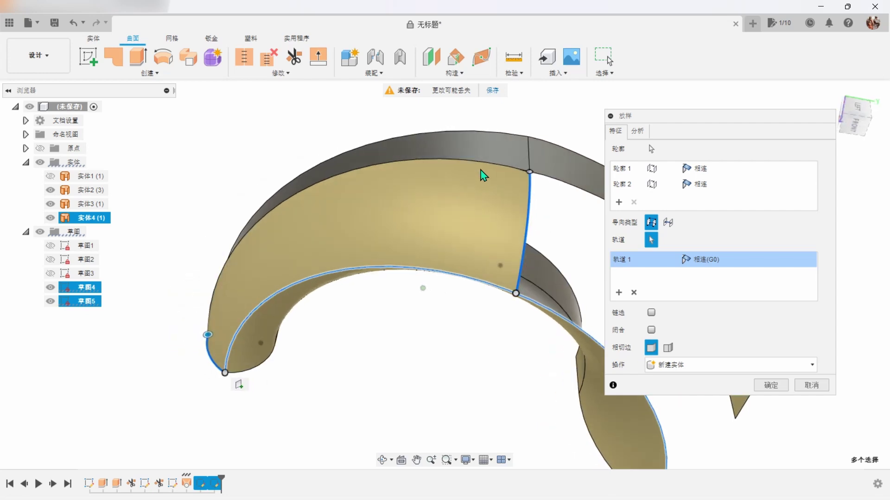
{"action": "left_click", "coordinate": [481, 172]}
{"action": "mouse_move", "coordinate": [483, 255]}
{"action": "middle_mouse_down", "text": "shift"}
{"action": "mouse_move", "coordinate": [527, 307]}
{"action": "mouse_move", "coordinate": [544, 309]}
{"action": "mouse_move", "coordinate": [598, 271]}
{"action": "middle_mouse_up", "text": "shift"}
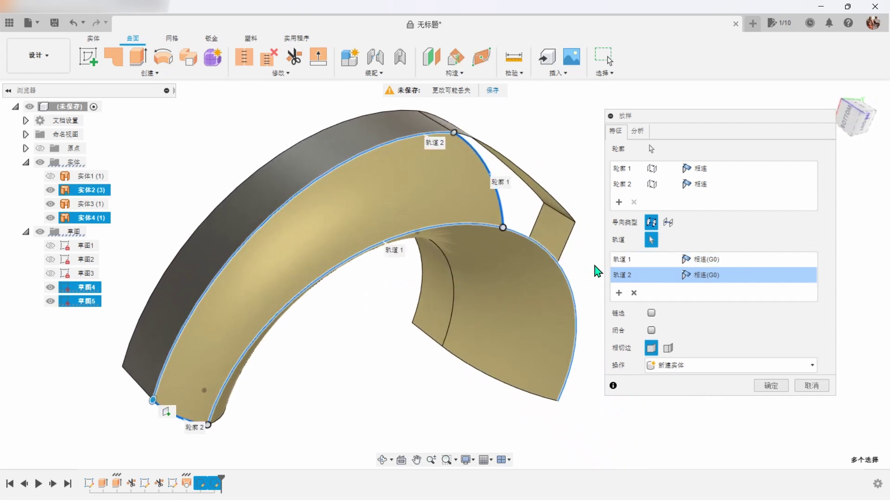
- Set Rail 1 to Connected (G0) and Rail 2 to Tangent (G1), creating body 实体5
{"action": "left_click", "coordinate": [707, 261]}
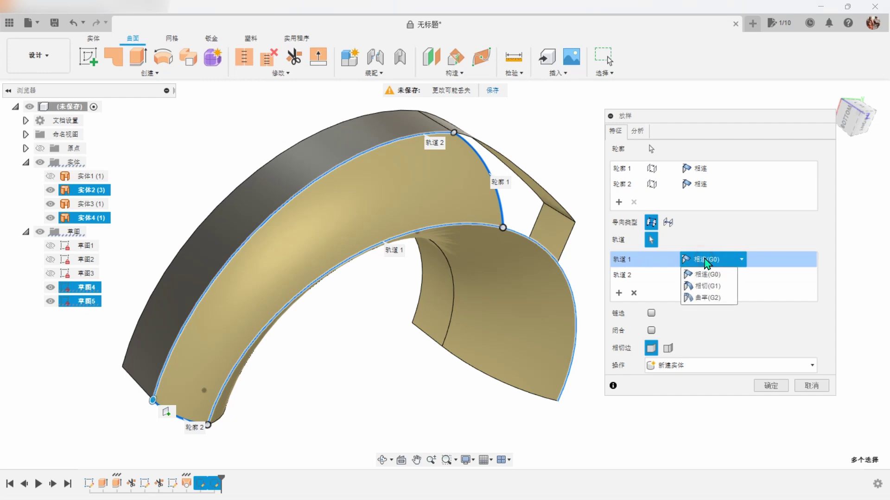
{"action": "left_click", "coordinate": [714, 286]}
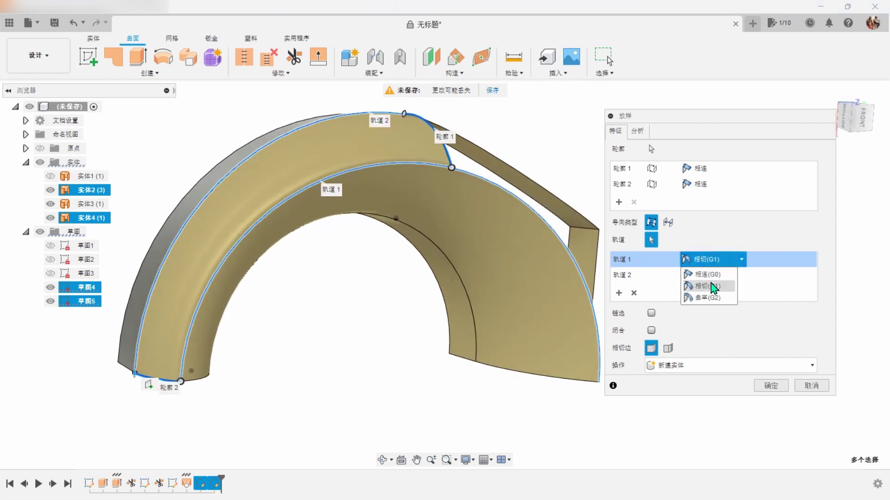
{"action": "left_click", "coordinate": [711, 275]}
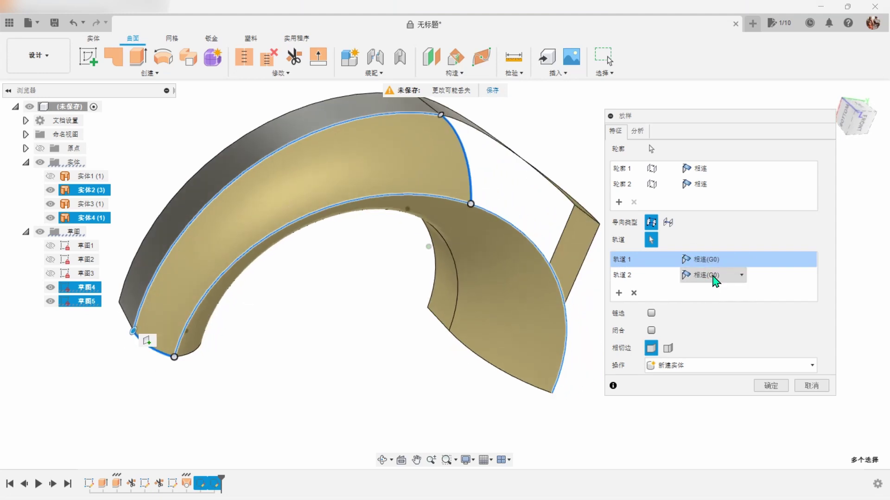
{"action": "left_click", "coordinate": [713, 275]}
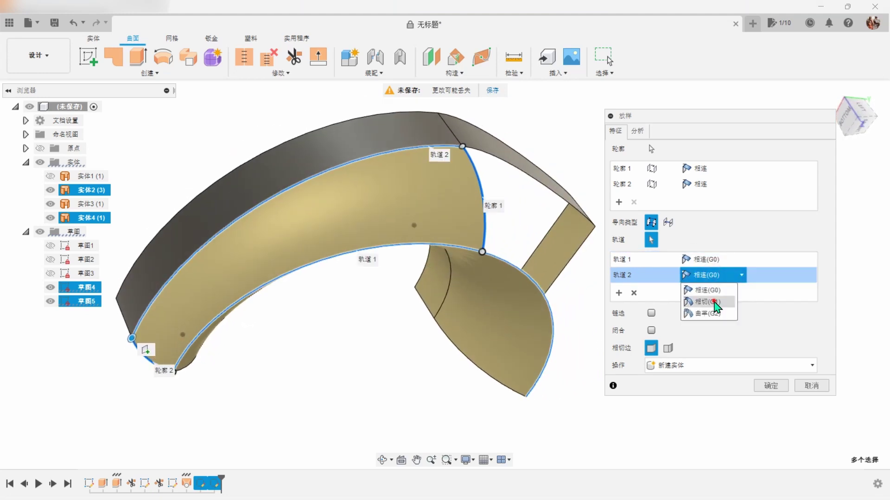
{"action": "left_click", "coordinate": [716, 302]}
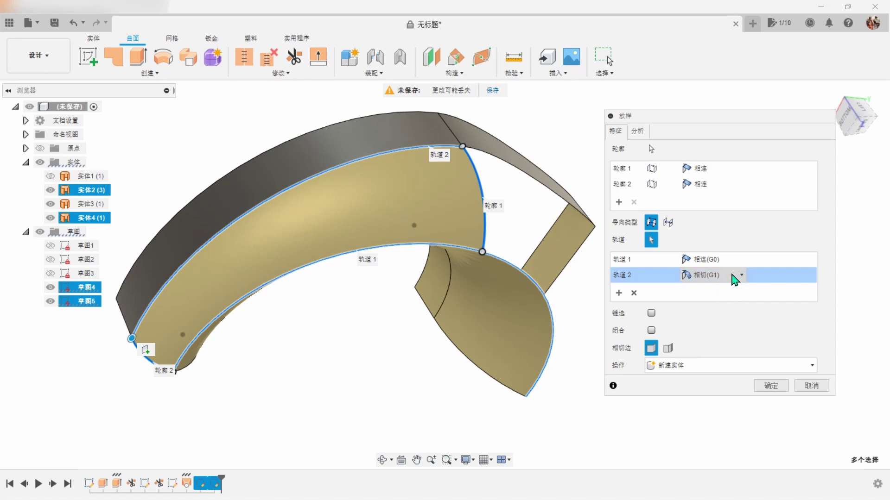
{"action": "left_click", "coordinate": [774, 391]}
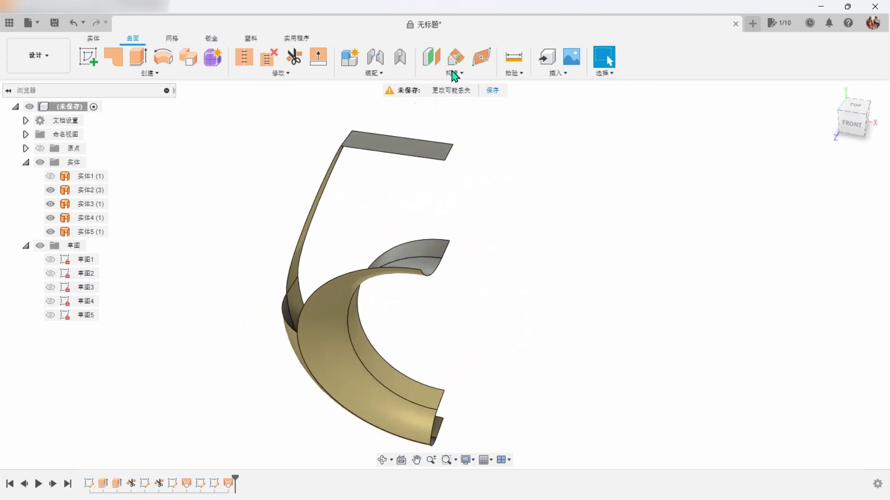
- Create a construction plane offset 4.5 mm from the XZ plane
{"action": "left_click", "coordinate": [430, 57]}
{"action": "left_click", "coordinate": [484, 351]}
{"action": "type", "text": "4.5"}
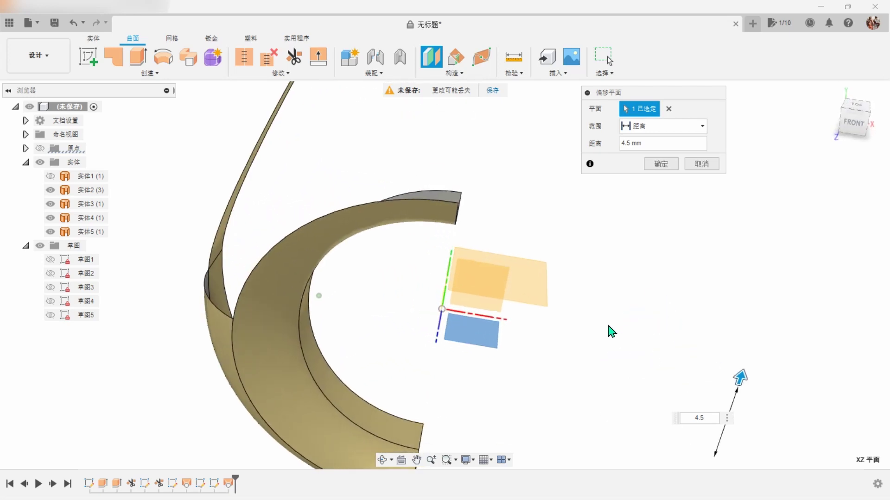
{"action": "left_click", "coordinate": [660, 164]}
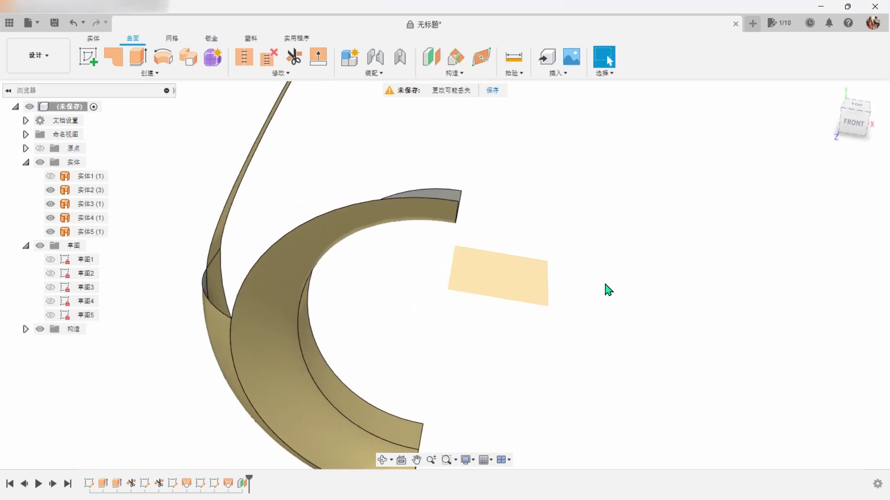
{"action": "left_click_drag", "start_coordinate": [548, 305], "coordinate": [632, 327]}
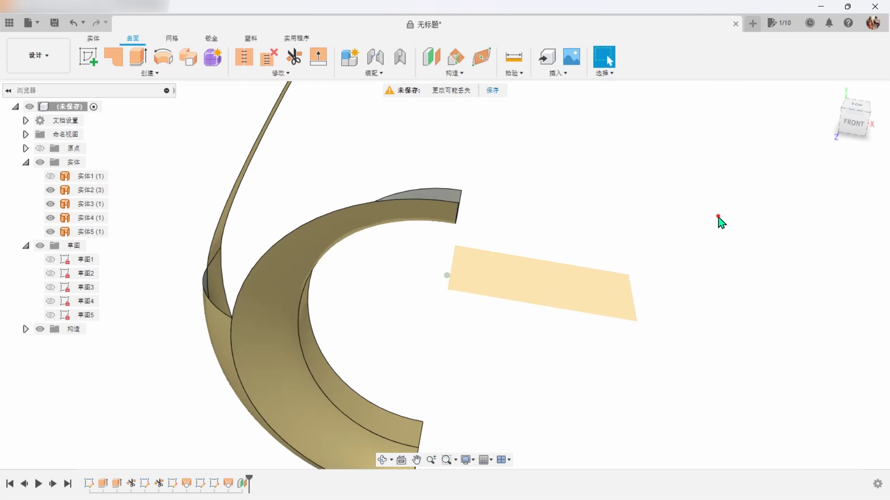
- Start a new sketch on the offset plane 平面1
{"action": "left_click", "coordinate": [549, 290]}
{"action": "right_click", "coordinate": [548, 290]}
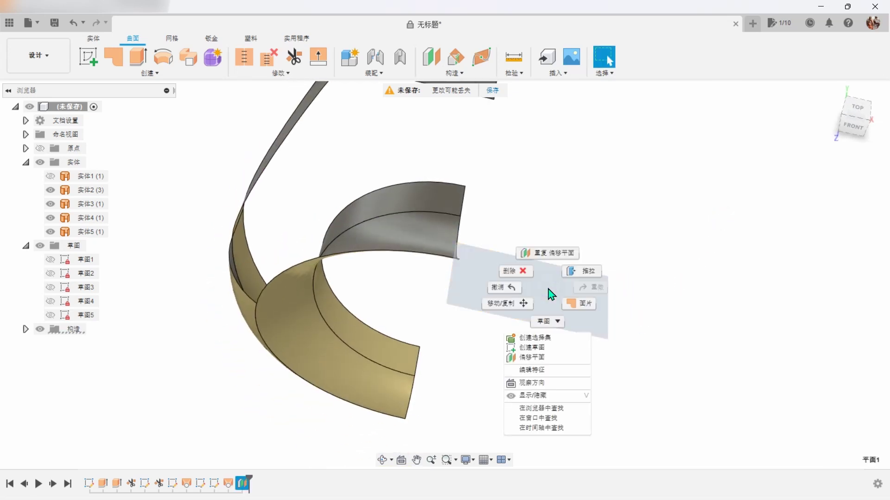
{"action": "left_click", "coordinate": [547, 348]}
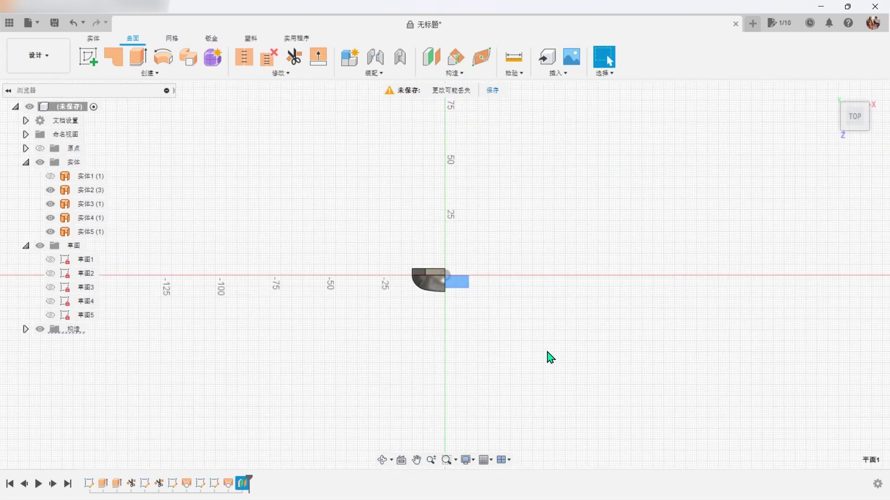
- Intersect the upper and lower surface edges with the sketch, adding two points
{"action": "scroll", "coordinate": [458, 315], "scroll_direction": "up", "scroll_amount": 2}
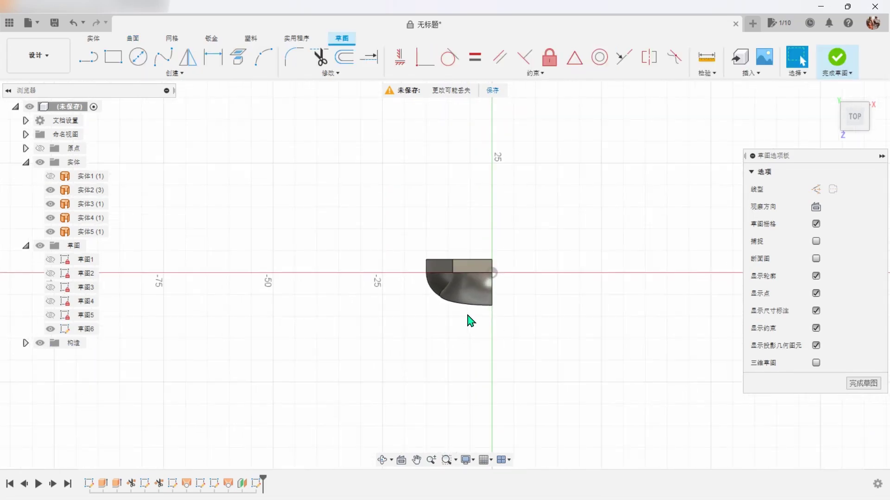
{"action": "scroll", "coordinate": [464, 319], "scroll_direction": "up", "scroll_amount": 2}
{"action": "scroll", "coordinate": [471, 322], "scroll_direction": "up", "scroll_amount": 3}
{"action": "scroll", "coordinate": [473, 323], "scroll_direction": "up", "scroll_amount": 2}
{"action": "scroll", "coordinate": [496, 332], "scroll_direction": "up", "scroll_amount": 2}
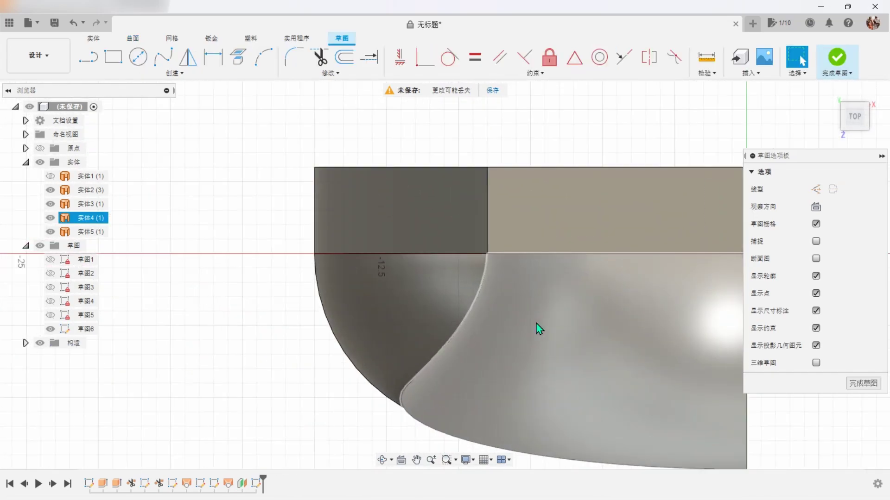
{"action": "mouse_move", "coordinate": [542, 315]}
{"action": "middle_mouse_down", "text": "shift"}
{"action": "mouse_move", "coordinate": [562, 308]}
{"action": "mouse_move", "coordinate": [536, 292]}
{"action": "middle_mouse_up", "text": "shift"}
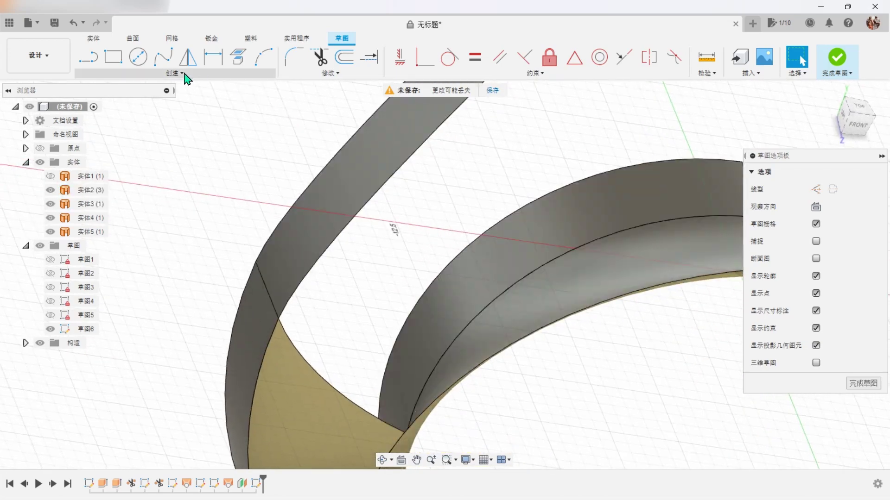
{"action": "left_click", "coordinate": [187, 75]}
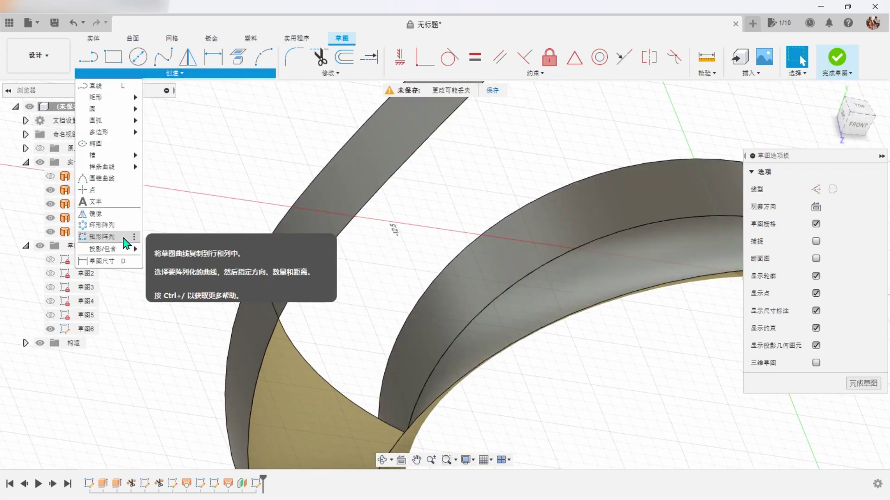
{"action": "left_click", "coordinate": [160, 261]}
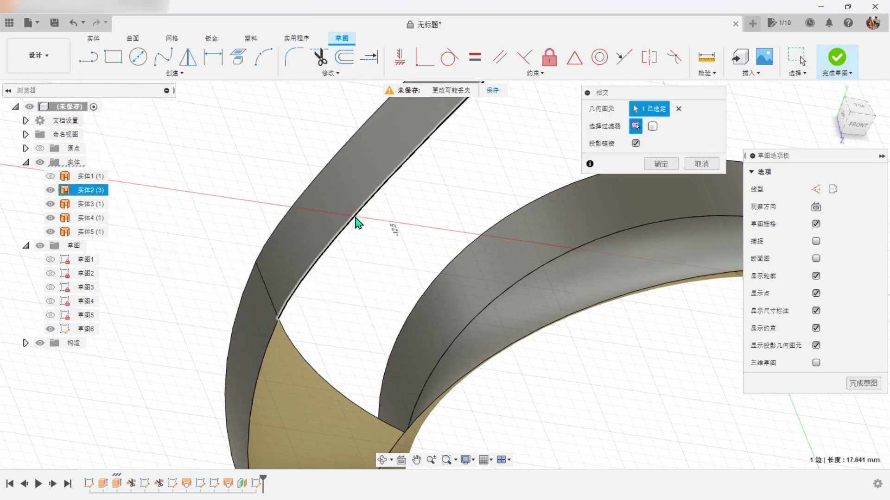
{"action": "middle_click_drag", "start_coordinate": [445, 349], "coordinate": [530, 405], "text": "shift"}
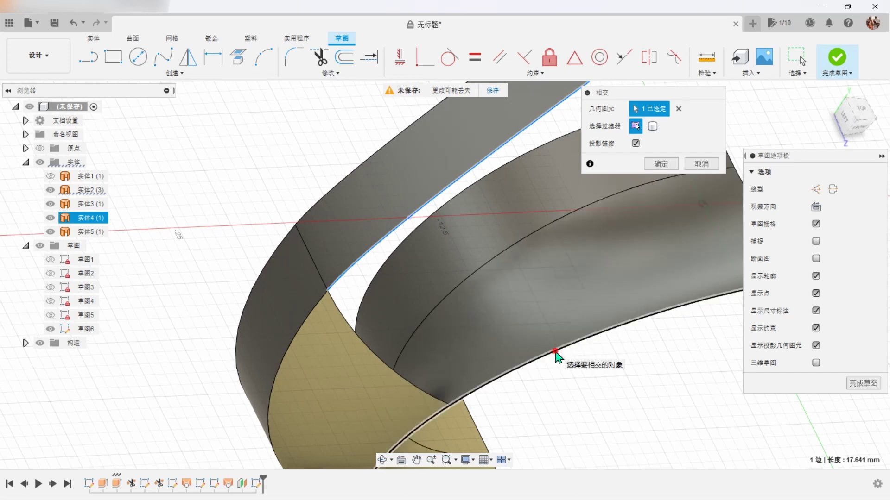
{"action": "left_click", "coordinate": [555, 357]}
{"action": "left_click", "coordinate": [663, 165]}
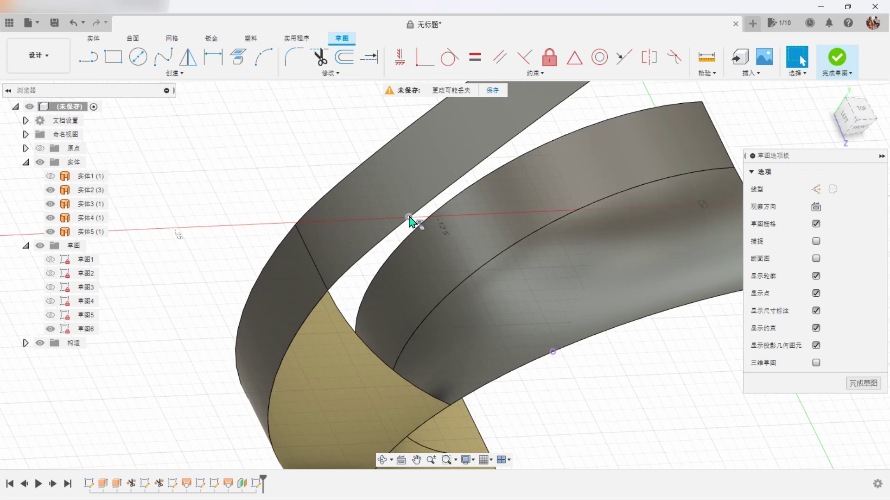
{"action": "left_click", "coordinate": [266, 66]}
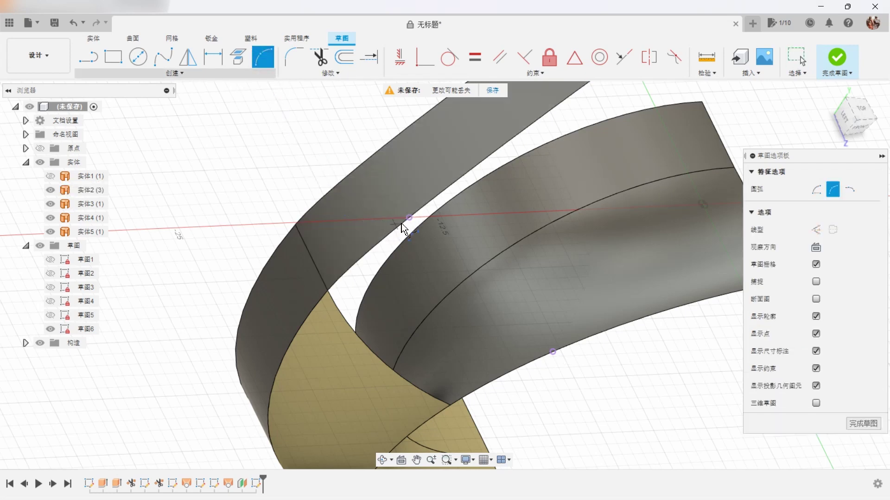
- Draw a three-point arc joining the two intersection points, viewed straight on
{"action": "left_click", "coordinate": [552, 353]}
{"action": "left_click", "coordinate": [496, 332]}
{"action": "middle_click_drag", "start_coordinate": [498, 333], "coordinate": [576, 362], "text": "shift"}
{"action": "right_click", "coordinate": [577, 361]}
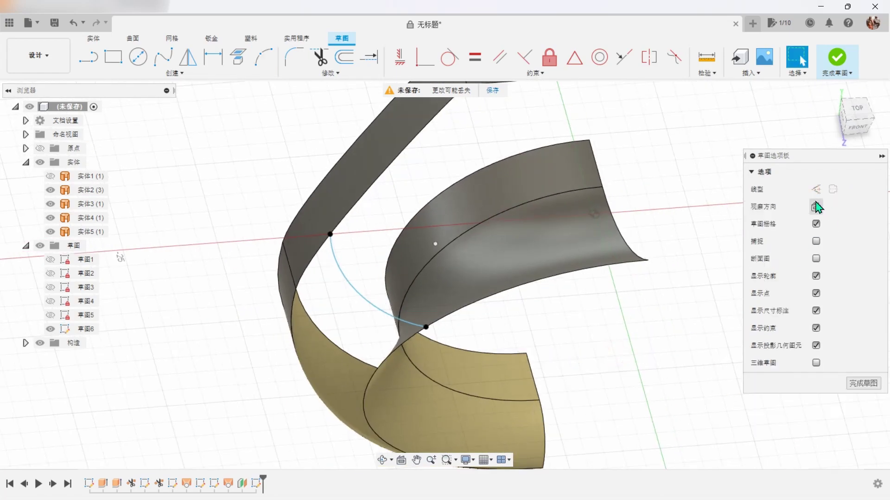
{"action": "left_click", "coordinate": [816, 207]}
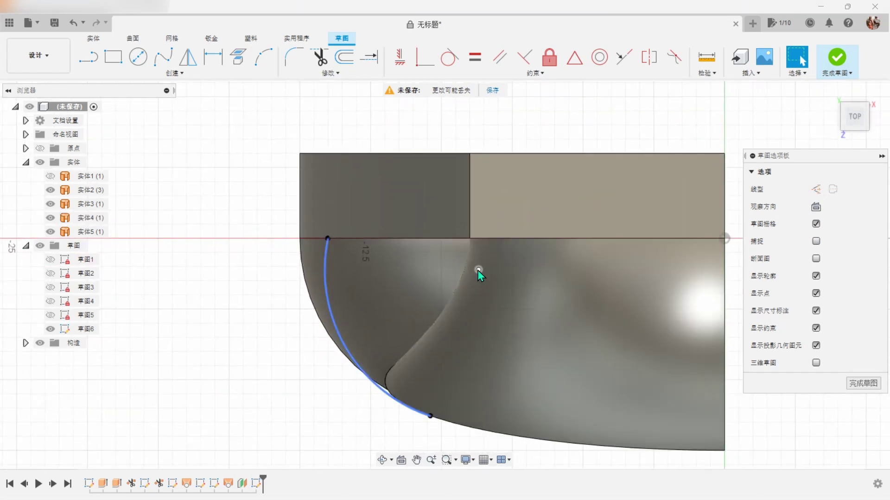
- Constrain the arc's centre point horizontal with its upper endpoint and finish the sketch
{"action": "left_click", "coordinate": [519, 246]}
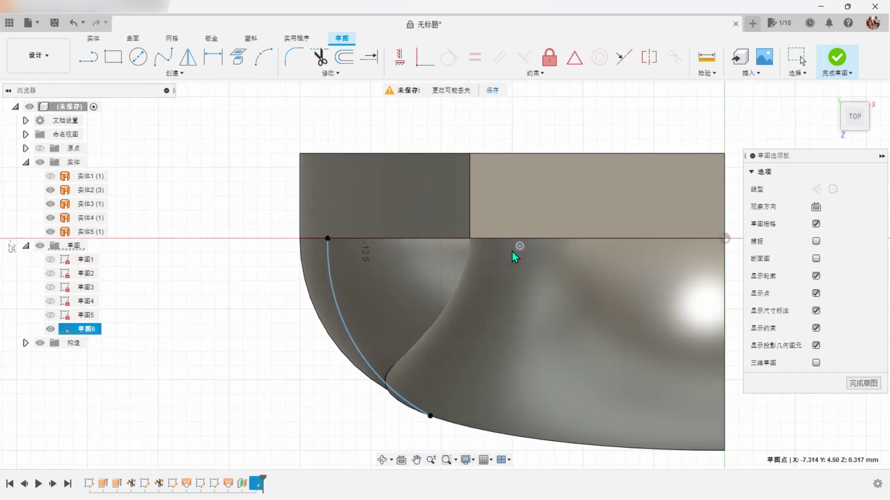
{"action": "left_click", "coordinate": [509, 130]}
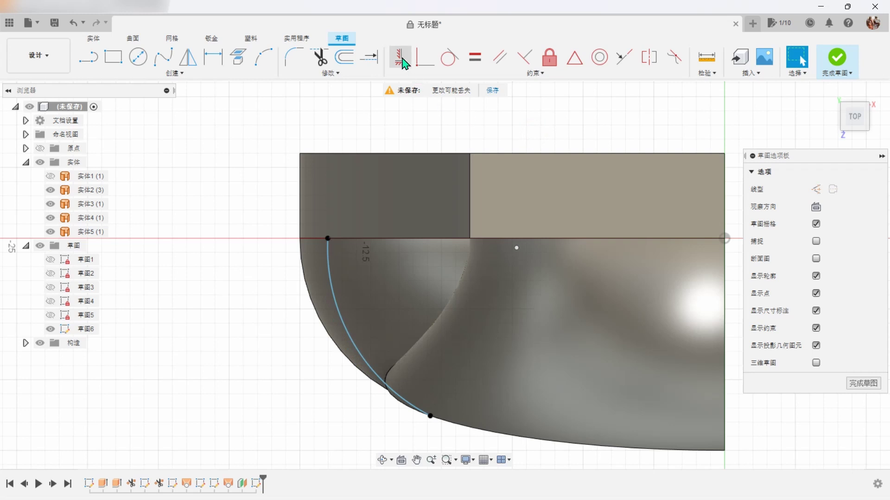
{"action": "left_click", "coordinate": [328, 239]}
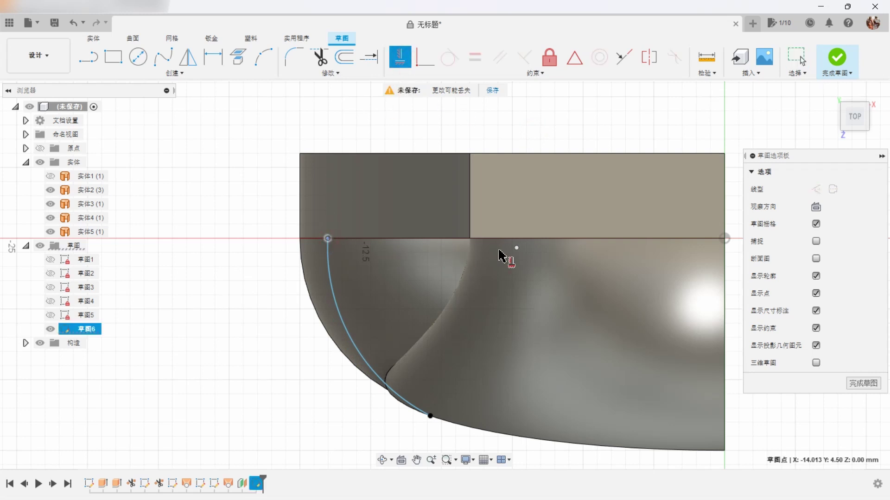
{"action": "left_click", "coordinate": [516, 248]}
{"action": "right_click", "coordinate": [552, 127]}
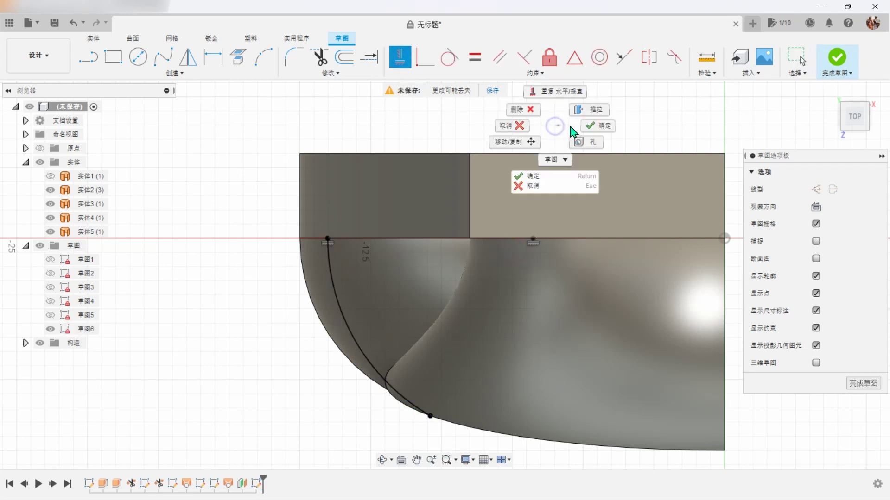
{"action": "left_click", "coordinate": [603, 132]}
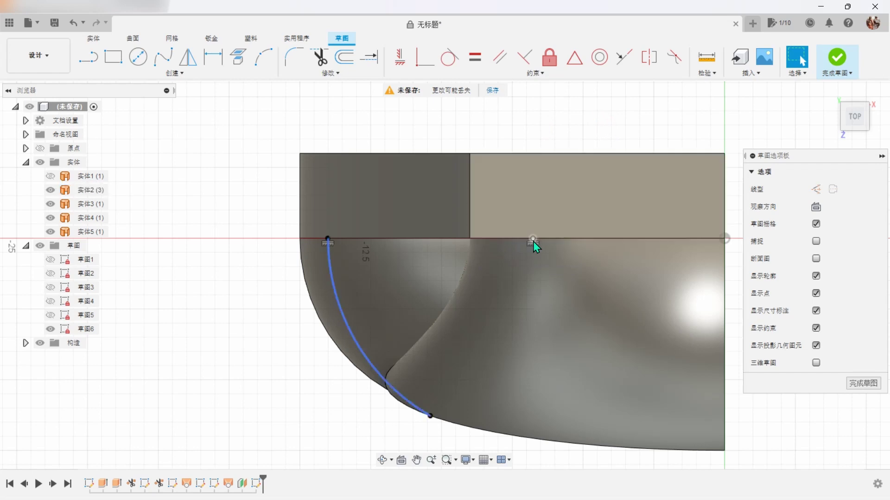
{"action": "left_click", "coordinate": [834, 77]}
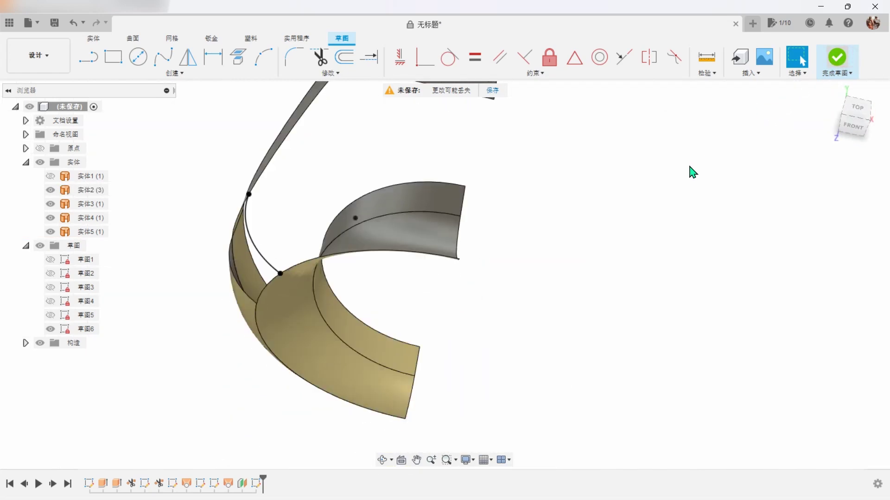
- Loft from the 草图6 arc to the left edge, using upper and lower edges as rails
{"action": "middle_click_drag", "start_coordinate": [674, 233], "coordinate": [693, 281], "text": "shift"}
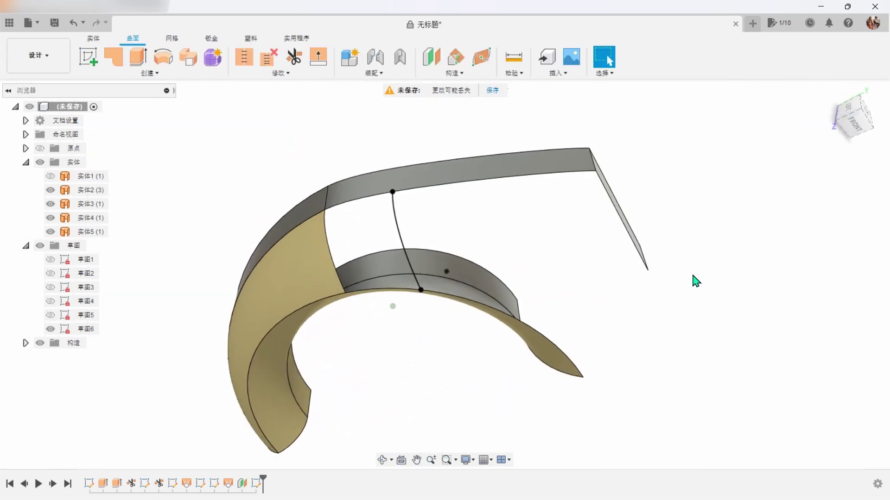
{"action": "scroll", "coordinate": [640, 262], "scroll_direction": "up", "scroll_amount": 5}
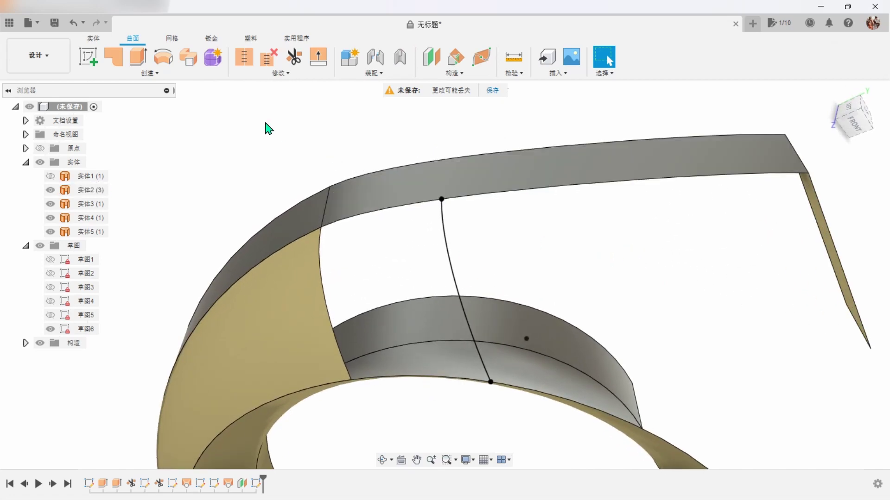
{"action": "left_click", "coordinate": [187, 77]}
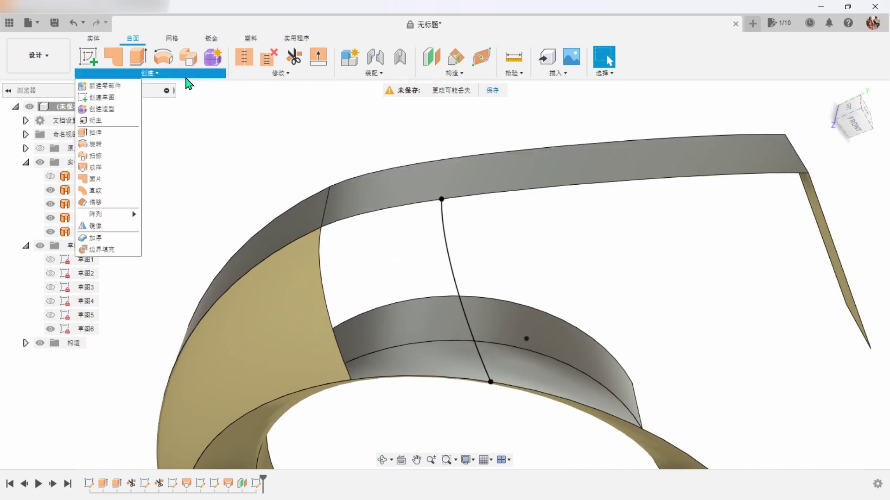
{"action": "left_click", "coordinate": [119, 167]}
{"action": "left_click", "coordinate": [454, 280]}
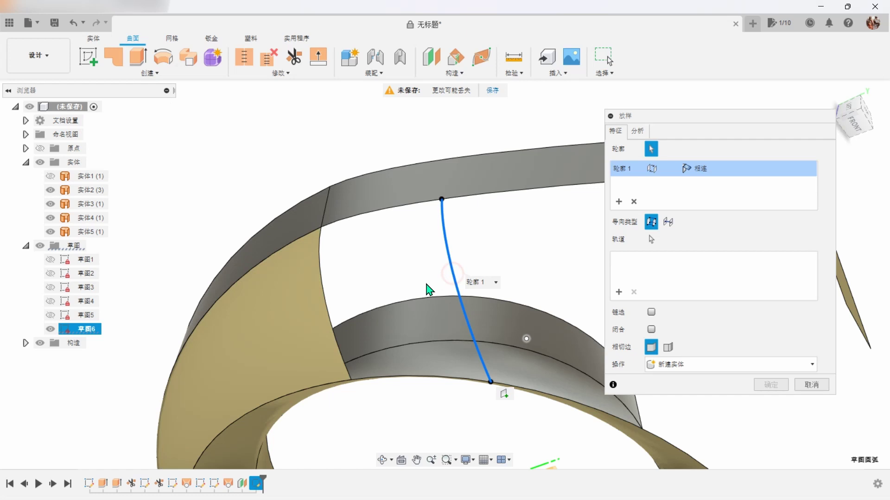
{"action": "left_click", "coordinate": [328, 310]}
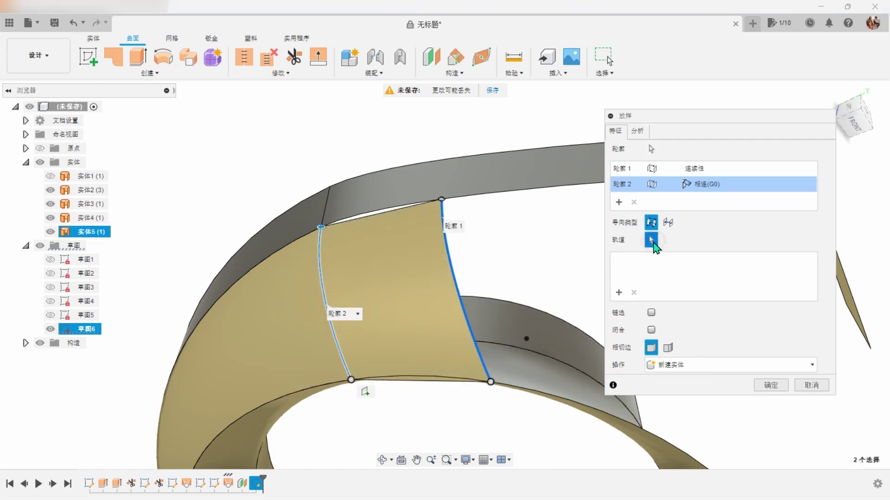
{"action": "left_click", "coordinate": [392, 212]}
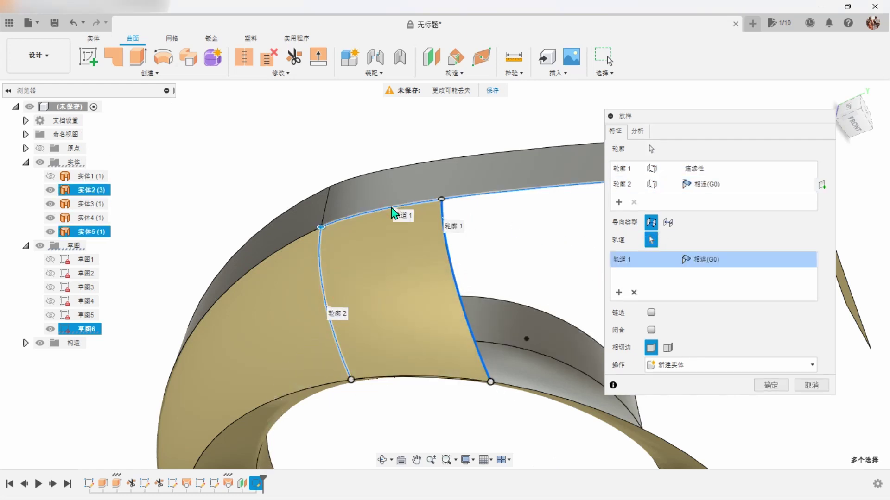
{"action": "mouse_move", "coordinate": [442, 230]}
{"action": "middle_mouse_down", "text": "shift"}
{"action": "mouse_move", "coordinate": [507, 253]}
{"action": "mouse_move", "coordinate": [541, 278]}
{"action": "mouse_move", "coordinate": [540, 291]}
{"action": "middle_mouse_up", "text": "shift"}
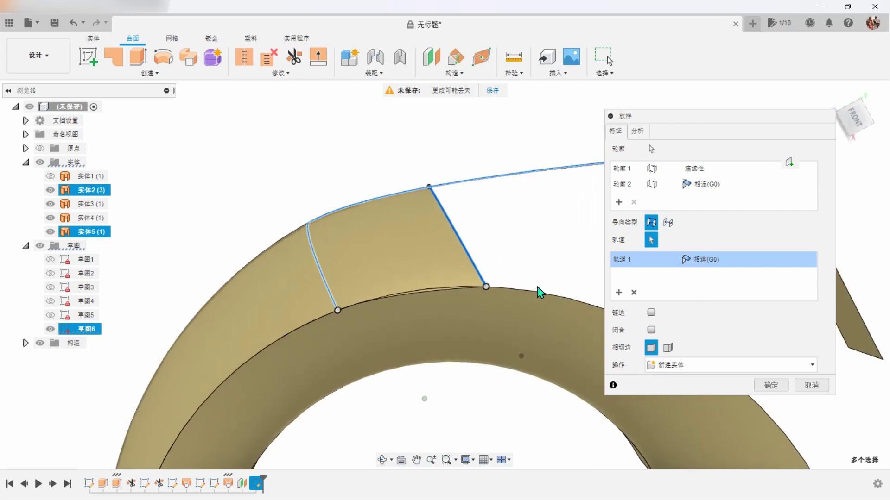
{"action": "left_click", "coordinate": [618, 293]}
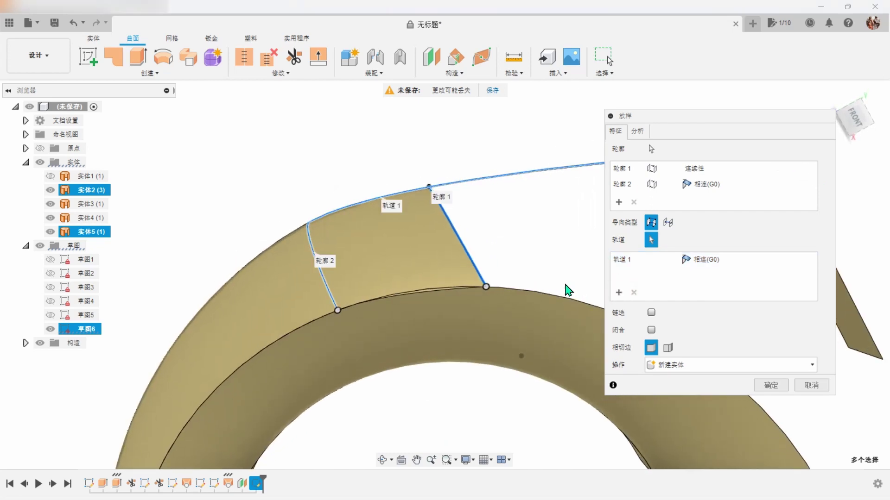
{"action": "left_click", "coordinate": [522, 292]}
- Set the loft's second profile and first rail to G1 tangent, creating 实体6
{"action": "mouse_move", "coordinate": [606, 292]}
{"action": "middle_mouse_down", "text": "shift"}
{"action": "mouse_move", "coordinate": [614, 292]}
{"action": "mouse_move", "coordinate": [519, 296]}
{"action": "middle_mouse_up", "text": "shift"}
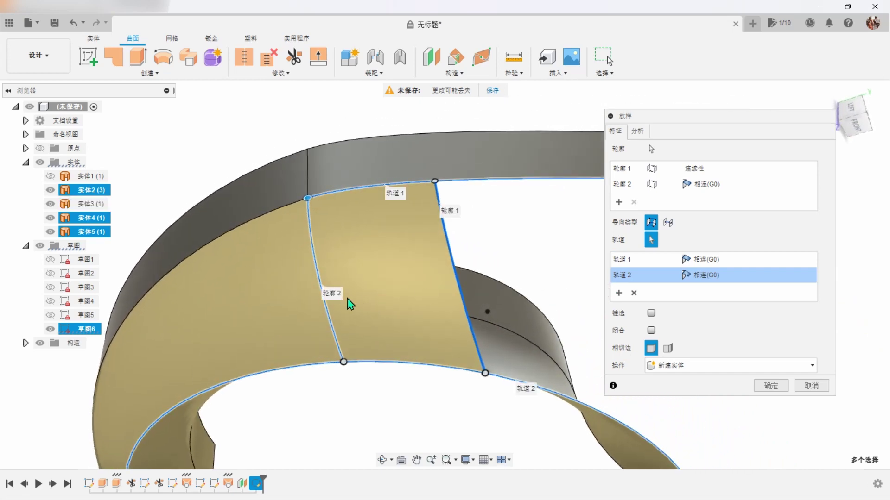
{"action": "left_click", "coordinate": [699, 187]}
{"action": "left_click", "coordinate": [707, 212]}
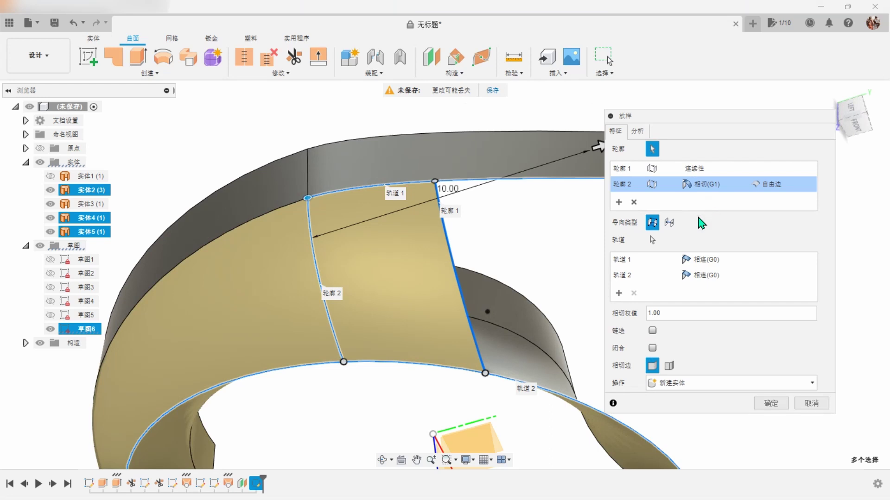
{"action": "middle_click_drag", "start_coordinate": [600, 232], "coordinate": [403, 203], "text": "shift"}
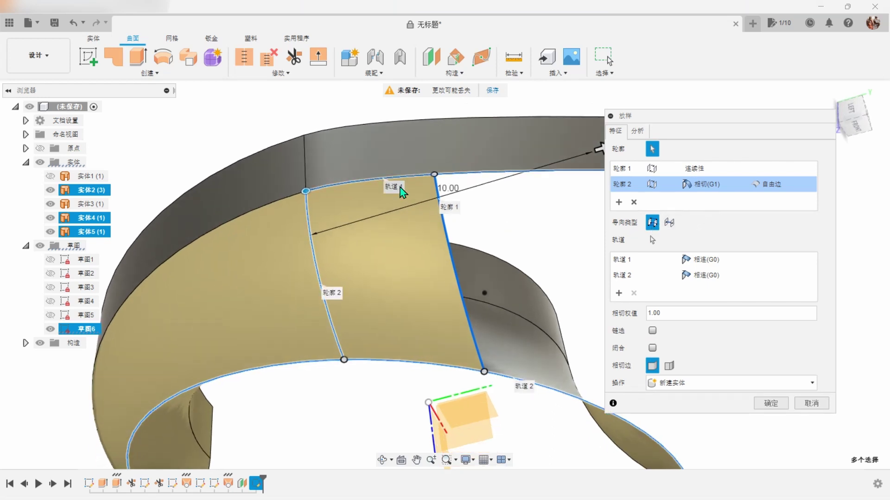
{"action": "left_click", "coordinate": [712, 263]}
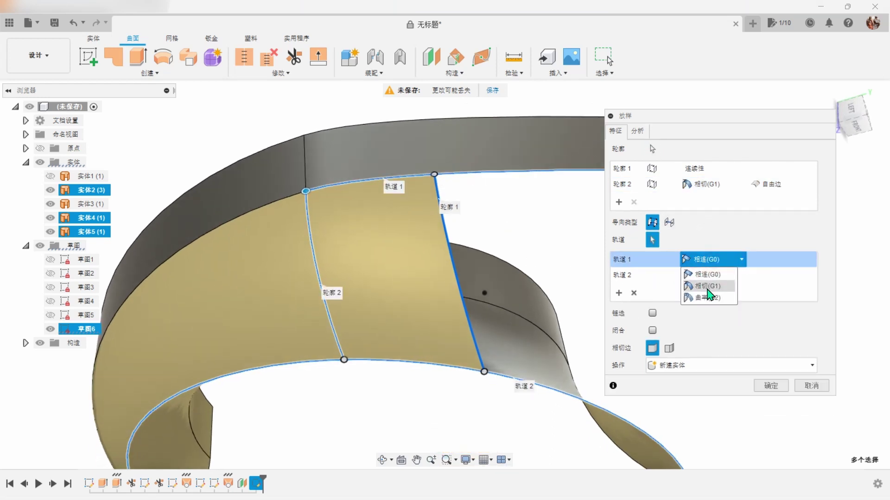
{"action": "left_click", "coordinate": [709, 288]}
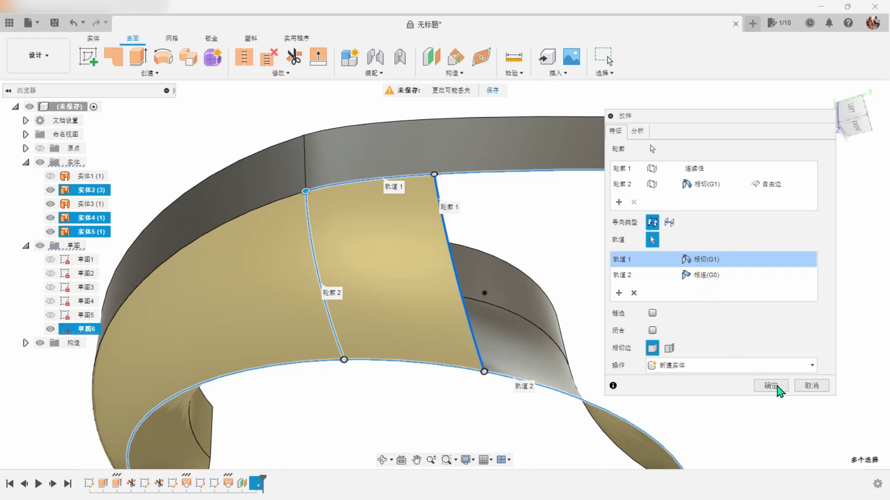
{"action": "left_click", "coordinate": [773, 386]}
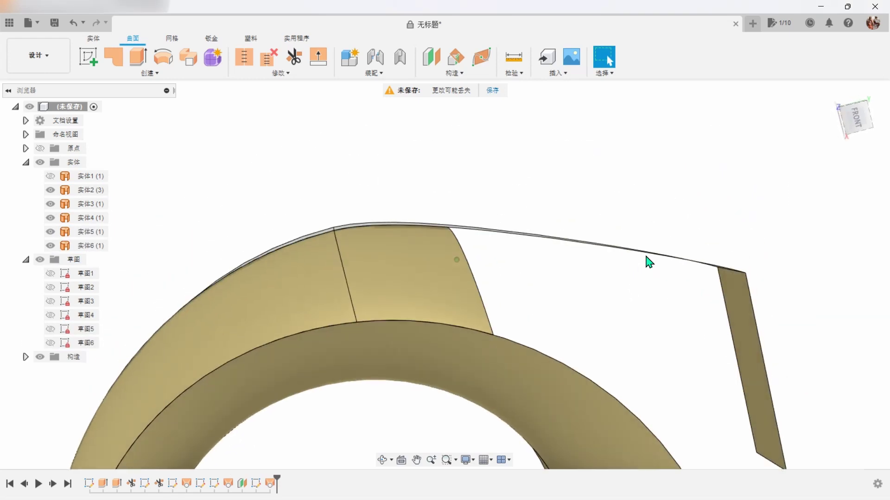
- Start sketch 草图7 on the body's flat end face
{"action": "mouse_move", "coordinate": [648, 262]}
{"action": "middle_mouse_down", "text": "shift"}
{"action": "mouse_move", "coordinate": [816, 232]}
{"action": "mouse_move", "coordinate": [714, 257]}
{"action": "mouse_move", "coordinate": [667, 320]}
{"action": "middle_mouse_up", "text": "shift"}
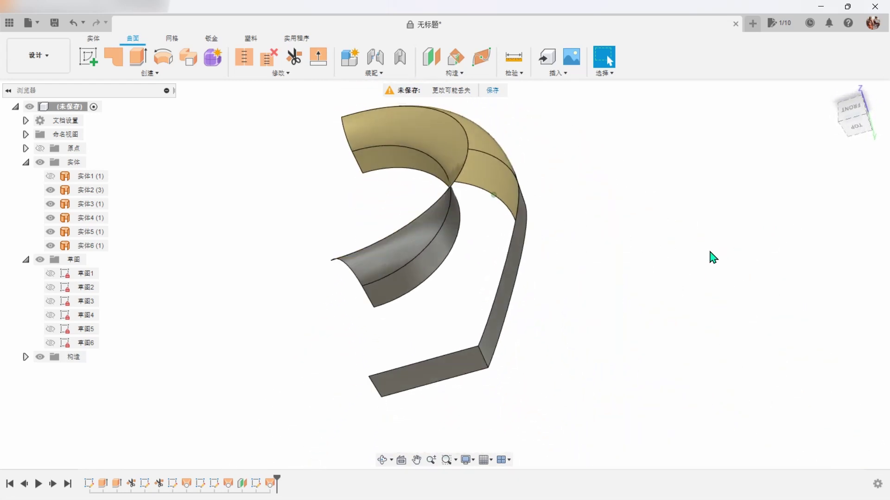
{"action": "right_click", "coordinate": [463, 357]}
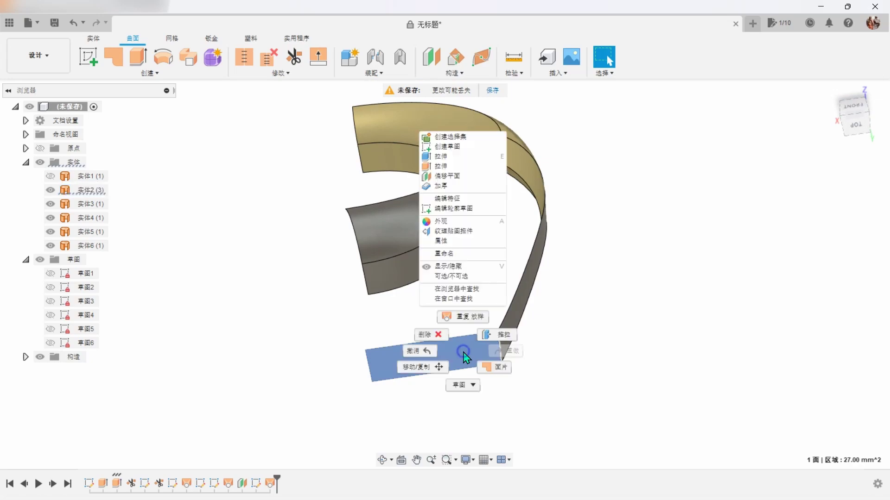
{"action": "left_click", "coordinate": [469, 147]}
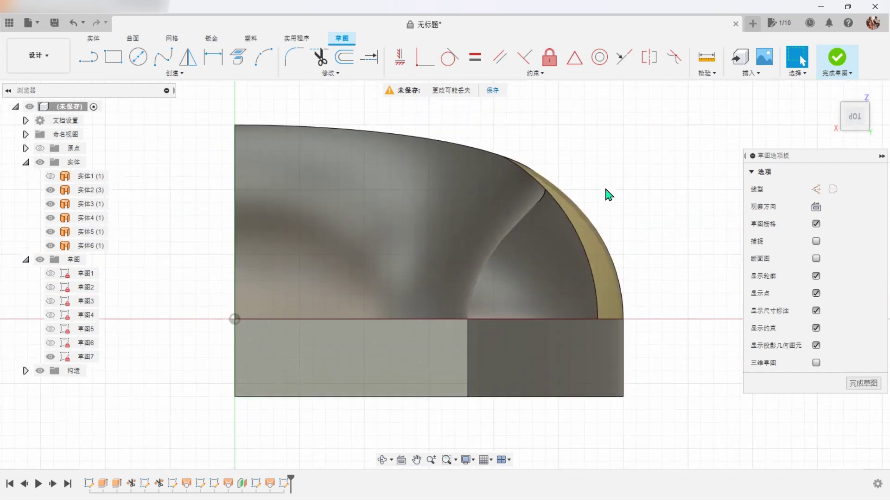
- Project the two body edges and draw a spline from the left edge down to the corner
{"action": "left_click", "coordinate": [238, 58]}
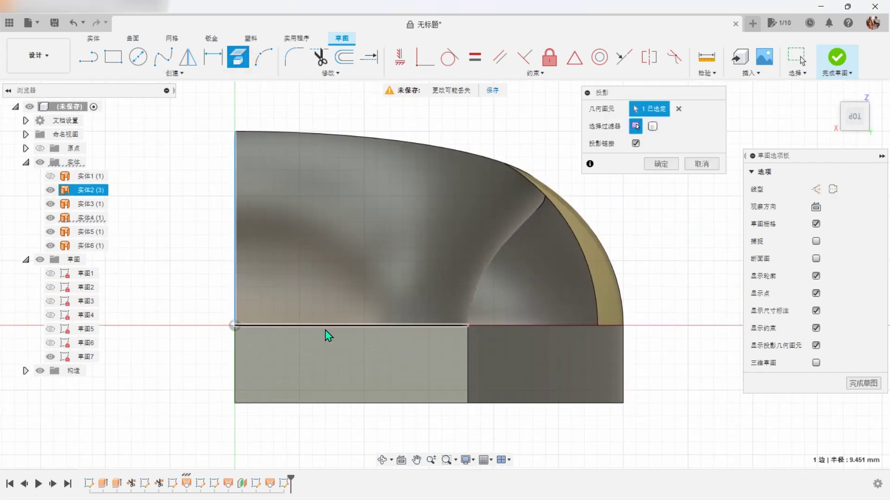
{"action": "left_click", "coordinate": [661, 165]}
{"action": "left_click", "coordinate": [168, 61]}
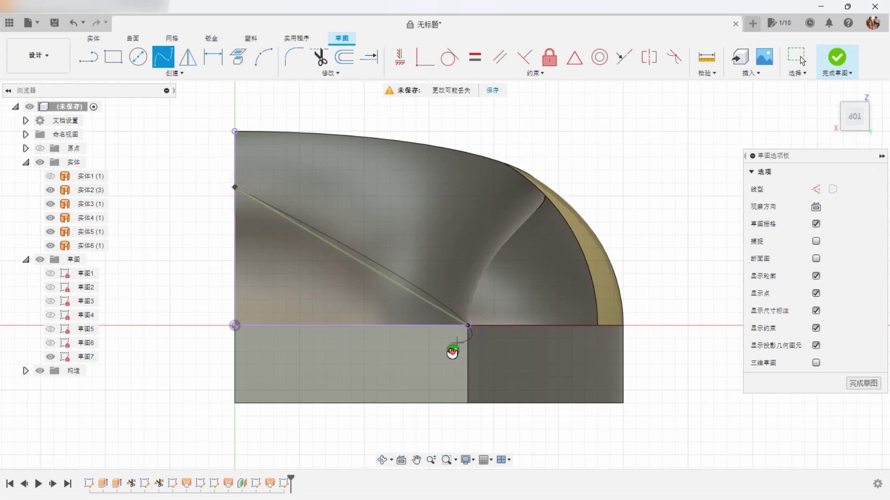
{"action": "right_click", "coordinate": [653, 264]}
{"action": "left_click", "coordinate": [698, 249]}
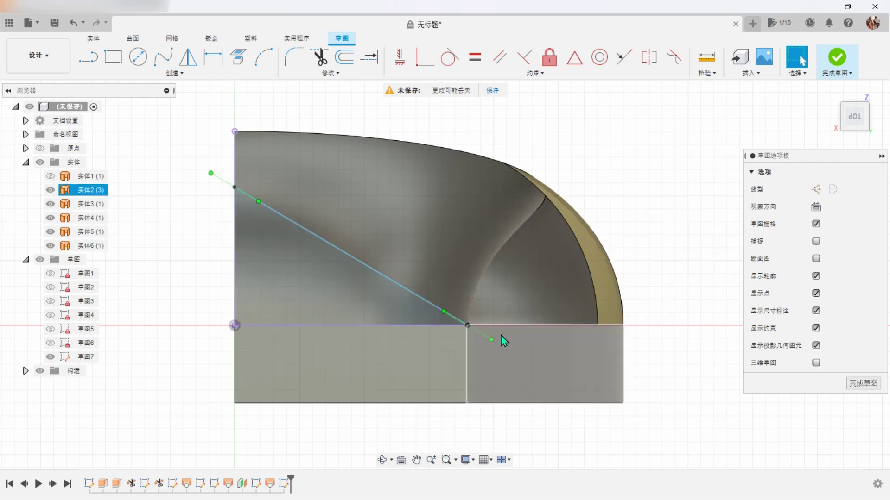
{"action": "left_click_drag", "start_coordinate": [485, 348], "coordinate": [485, 359]}
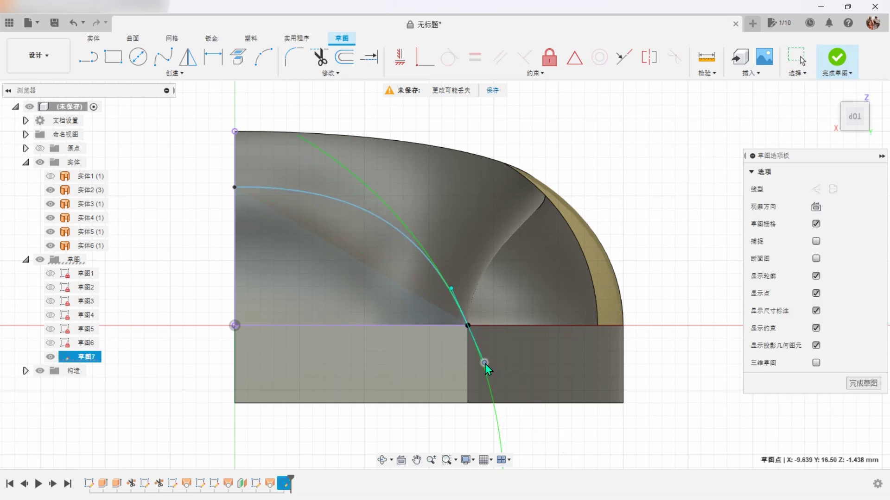
- Make the spline's upper tangent handle horizontal and its lower handle vertical
{"action": "left_click", "coordinate": [263, 188]}
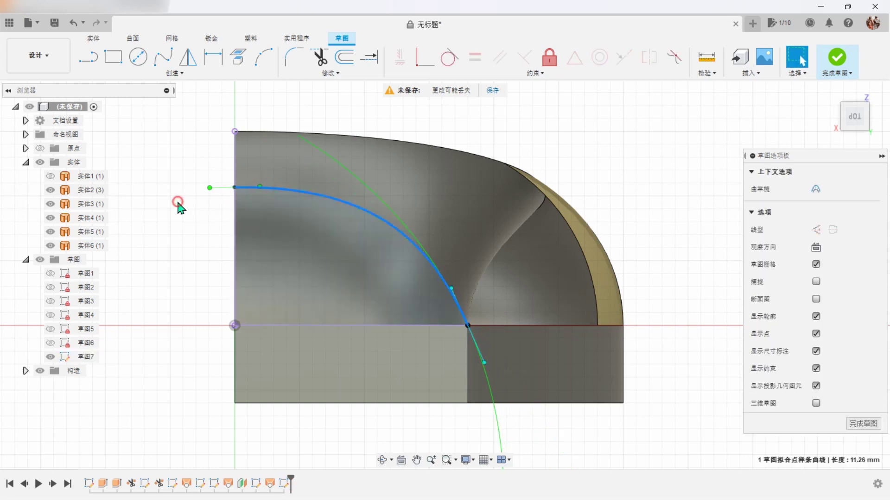
{"action": "left_click", "coordinate": [178, 204]}
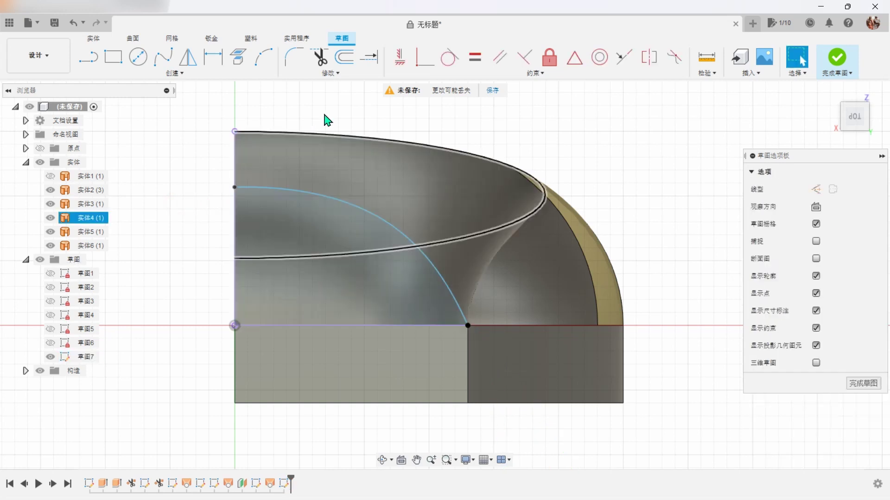
{"action": "left_click", "coordinate": [219, 193]}
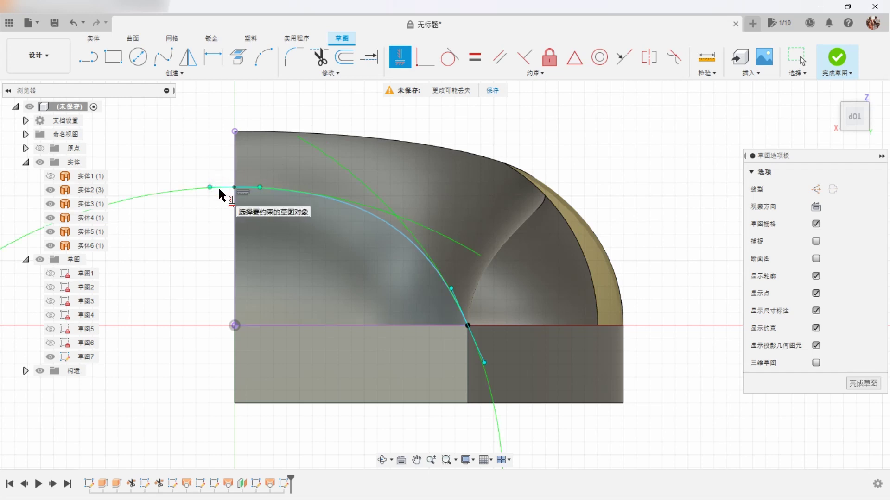
{"action": "left_click", "coordinate": [481, 353]}
{"action": "key", "text": "Escape"}
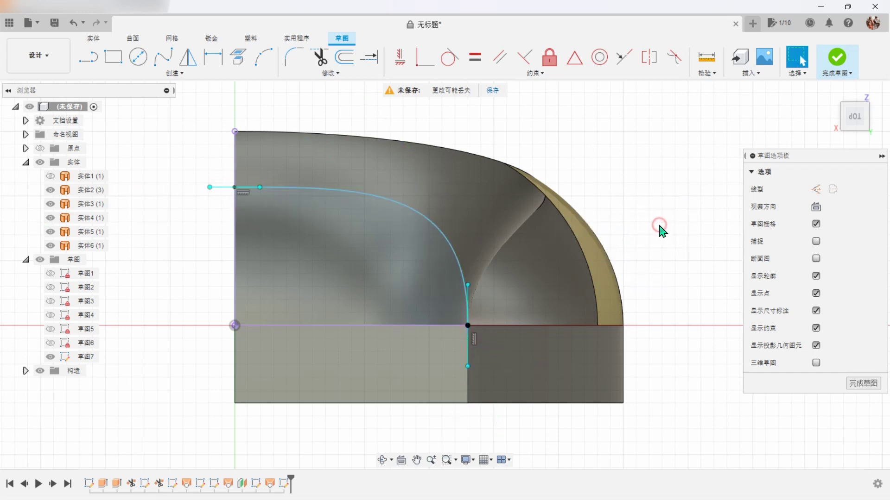
{"action": "key", "text": "d"}
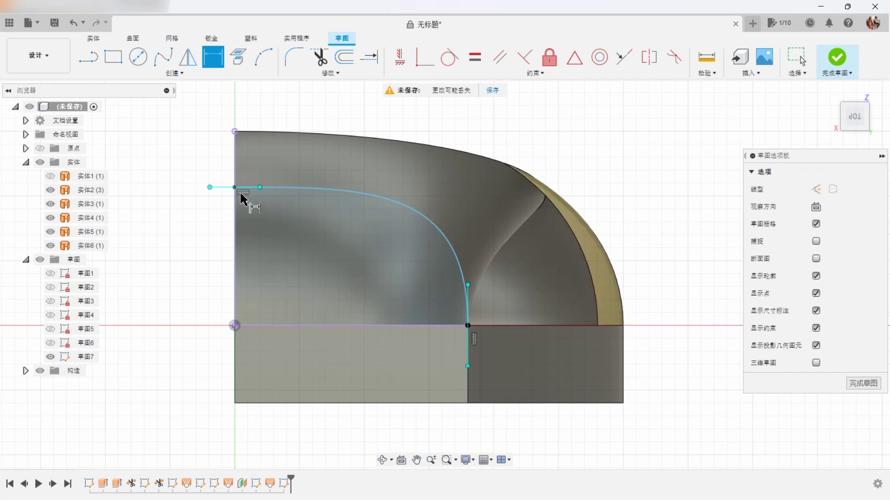
{"action": "left_click", "coordinate": [234, 188]}
- Dimension the spline end height at 6 mm and the upper tangent handle at 4.5 mm
{"action": "left_click", "coordinate": [235, 325]}
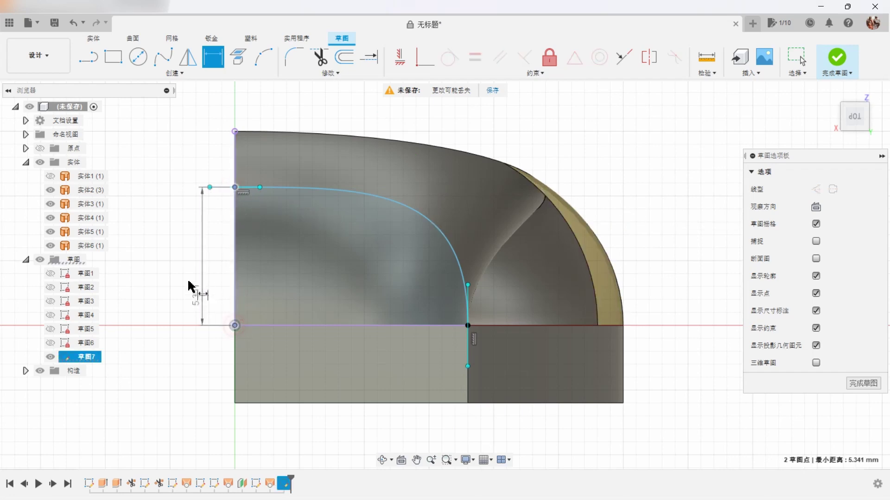
{"action": "left_click", "coordinate": [180, 271]}
{"action": "type", "text": "6"}
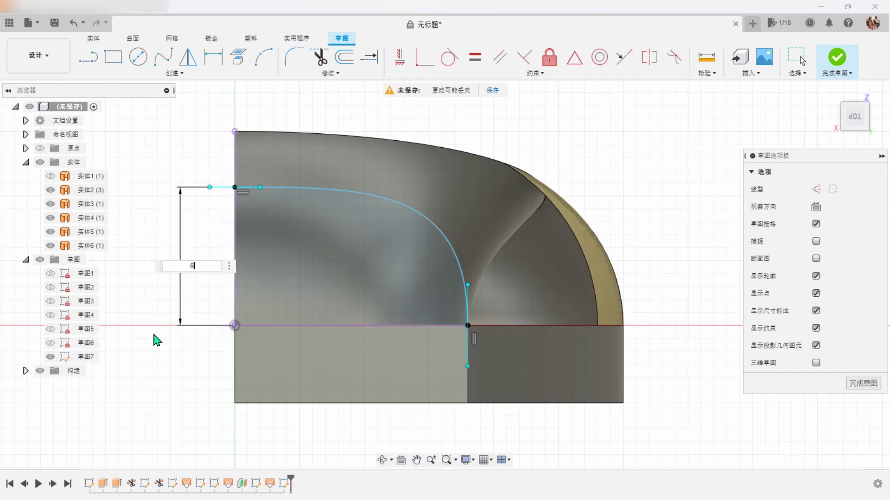
{"action": "key", "text": "Return"}
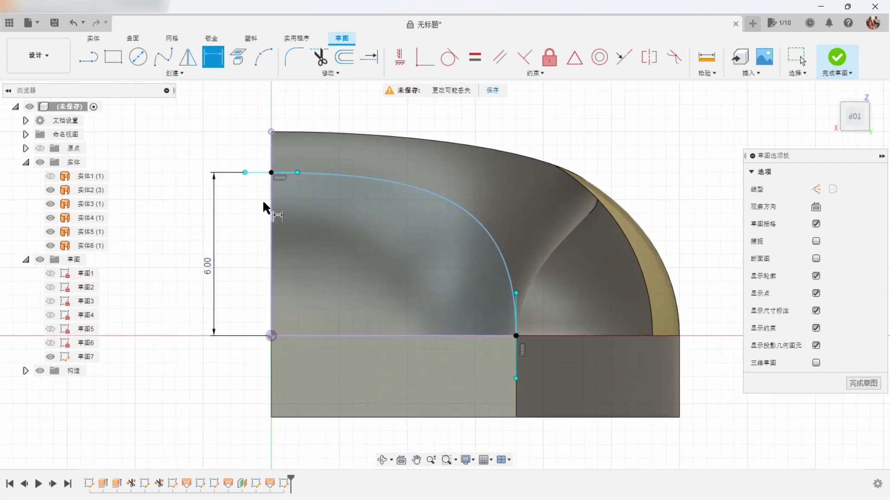
{"action": "left_click", "coordinate": [285, 174]}
{"action": "left_click", "coordinate": [280, 116]}
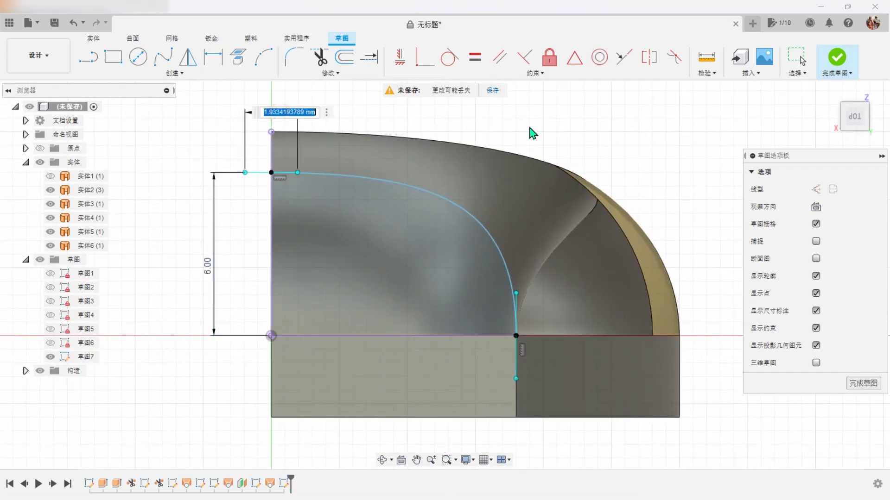
{"action": "type", "text": "4.5"}
{"action": "key", "text": "Return"}
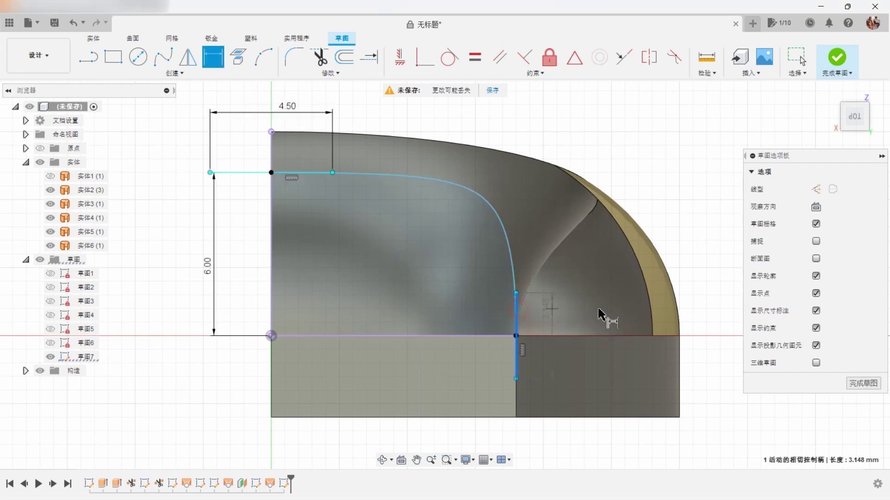
- Add a 1.60 vertical handle dimension, change the 4.50 length to 4, and finish the sketch
{"action": "left_click", "coordinate": [702, 313]}
{"action": "type", "text": "1.6"}
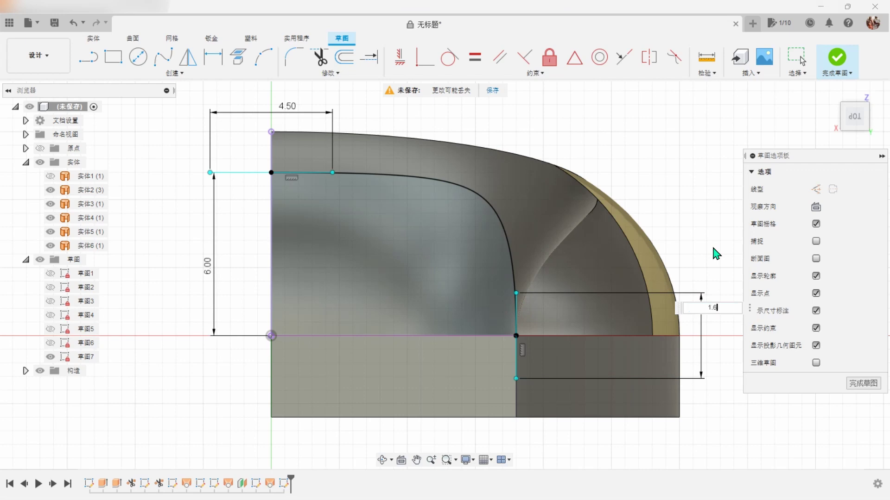
{"action": "key", "text": "Return"}
{"action": "scroll", "coordinate": [714, 252], "scroll_direction": "down", "scroll_amount": 1}
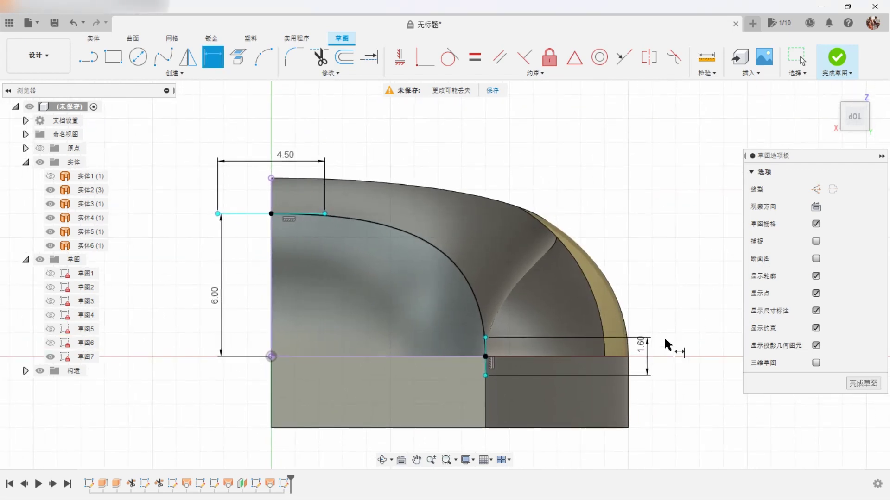
{"action": "left_click", "coordinate": [286, 163]}
{"action": "type", "text": "4.5"}
{"action": "key", "text": "Return"}
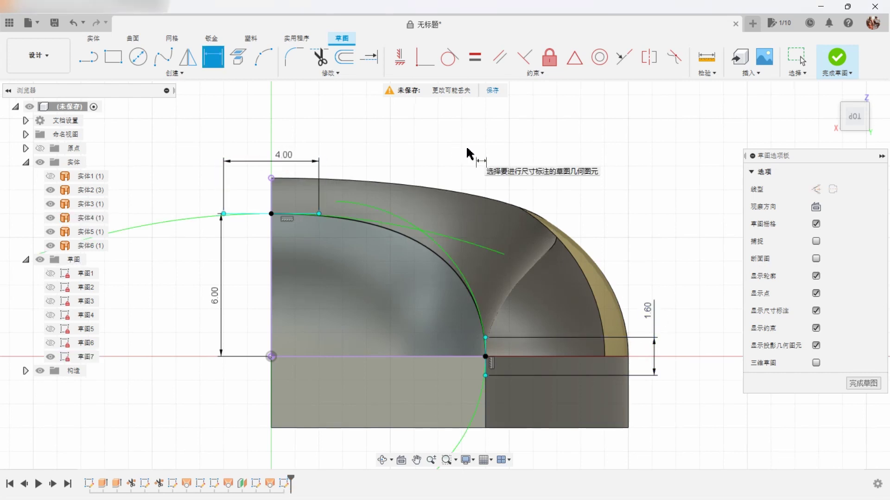
{"action": "key", "text": "Escape"}
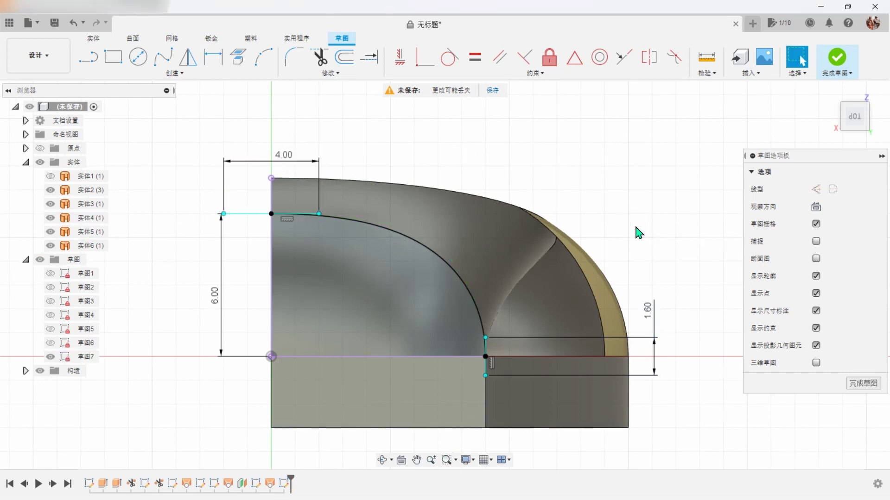
{"action": "left_click", "coordinate": [846, 63]}
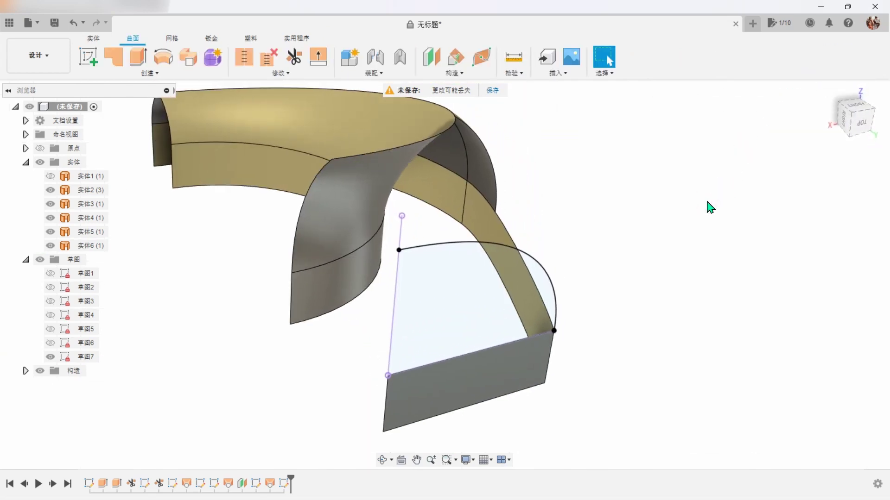
- Patch the closed 草图7 profile into flat surface body 实体7
{"action": "left_click", "coordinate": [118, 59]}
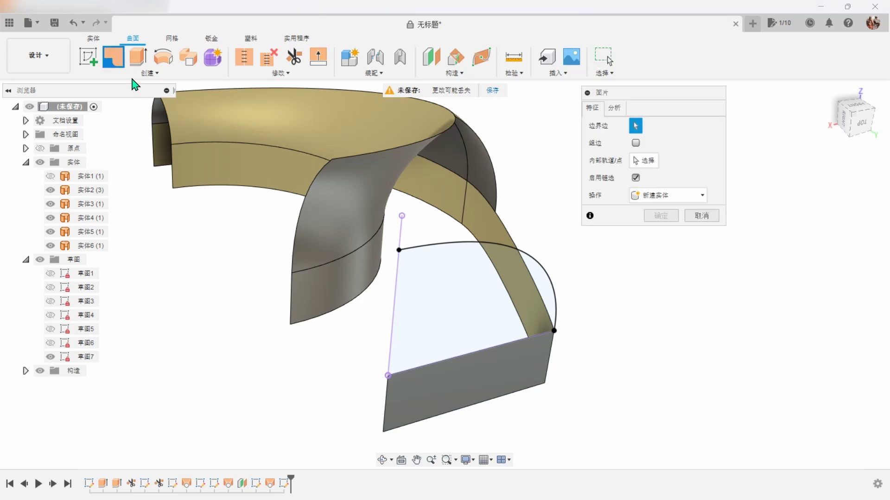
{"action": "left_click", "coordinate": [439, 307]}
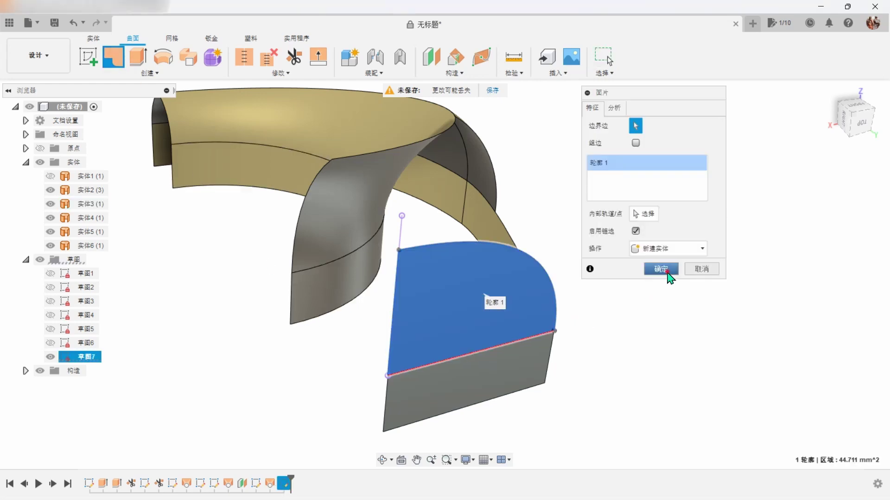
{"action": "left_click", "coordinate": [668, 276]}
{"action": "middle_click_drag", "start_coordinate": [668, 277], "coordinate": [754, 300], "text": "shift"}
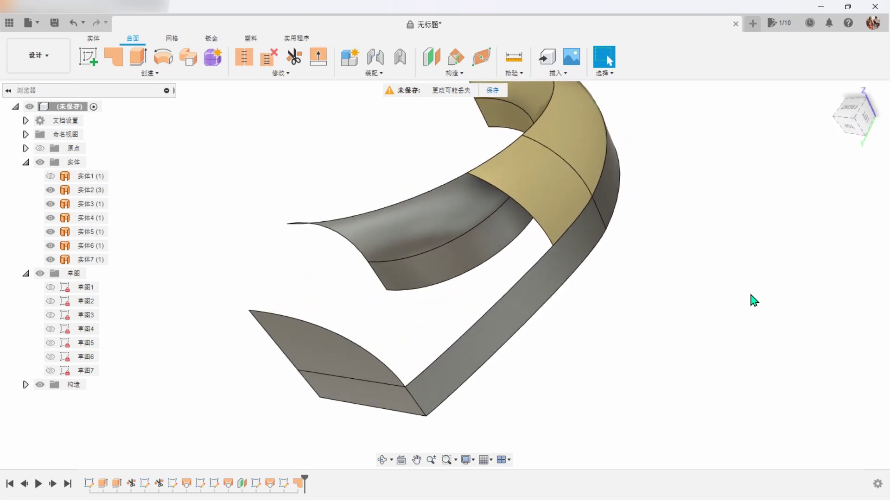
- Loft a surface between the two gap edges, using the lower edge as rail
{"action": "left_click", "coordinate": [158, 74]}
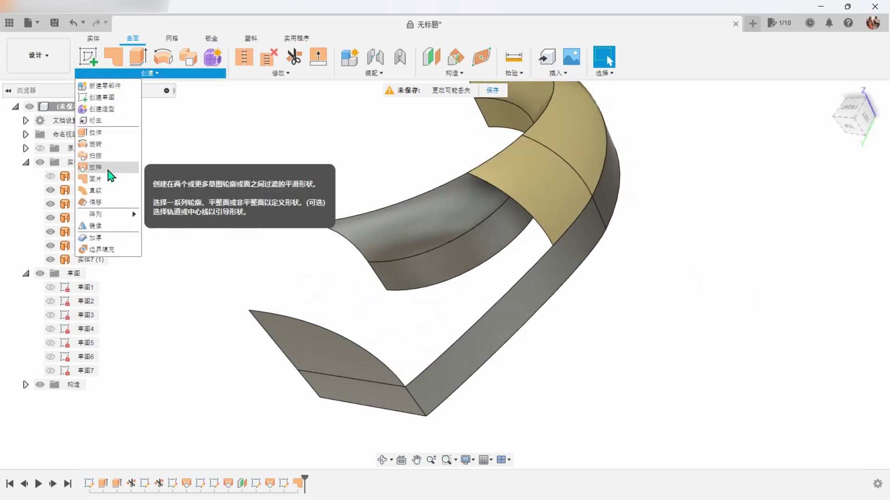
{"action": "left_click", "coordinate": [107, 167]}
{"action": "middle_click_drag", "start_coordinate": [577, 301], "coordinate": [550, 238], "text": "shift"}
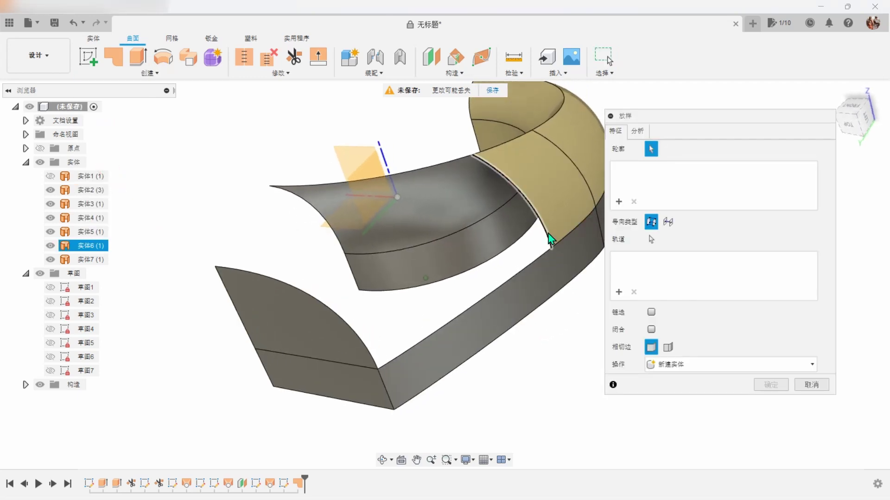
{"action": "left_click", "coordinate": [546, 233]}
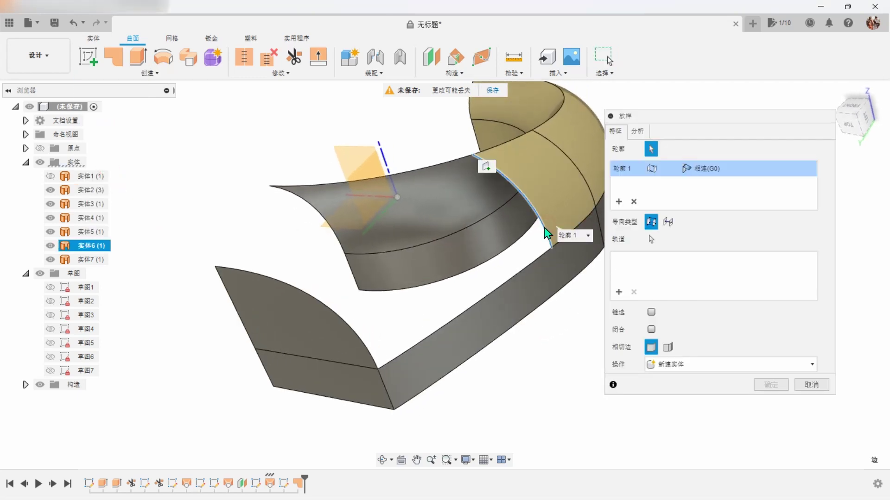
{"action": "left_click", "coordinate": [328, 312]}
{"action": "scroll", "coordinate": [542, 423], "scroll_direction": "up", "scroll_amount": 3}
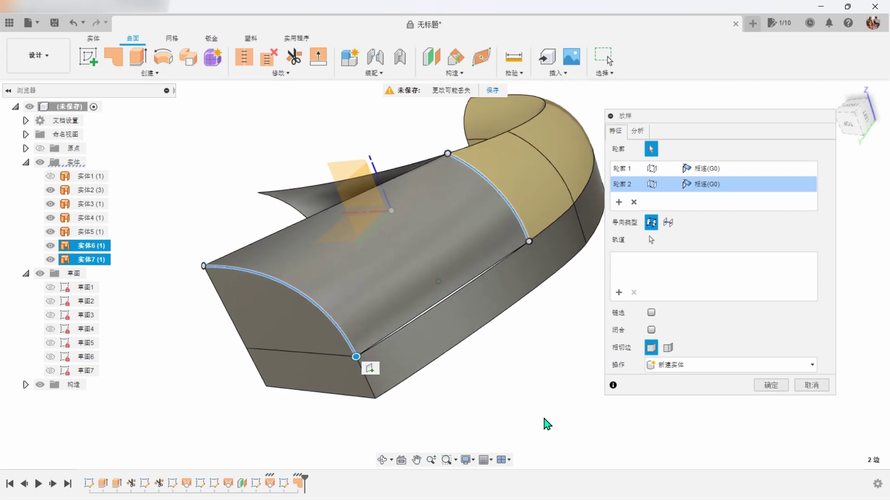
{"action": "scroll", "coordinate": [547, 424], "scroll_direction": "up", "scroll_amount": 1}
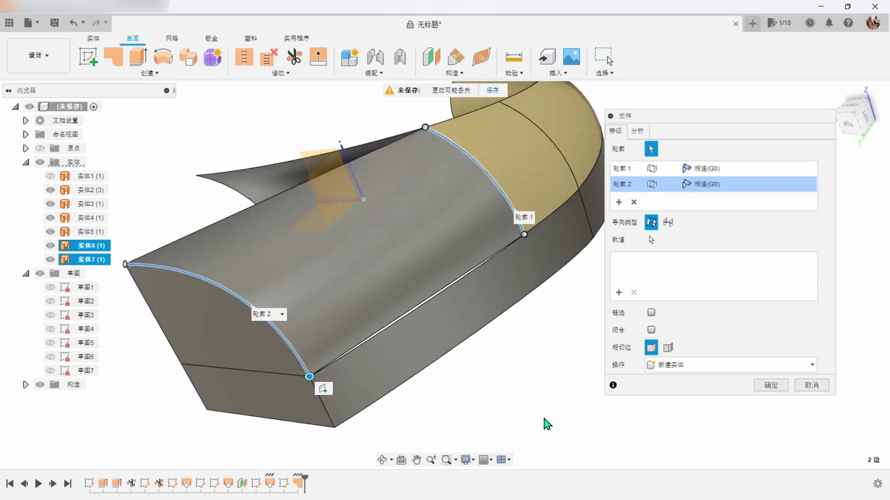
{"action": "left_click", "coordinate": [652, 242]}
{"action": "left_click", "coordinate": [448, 292]}
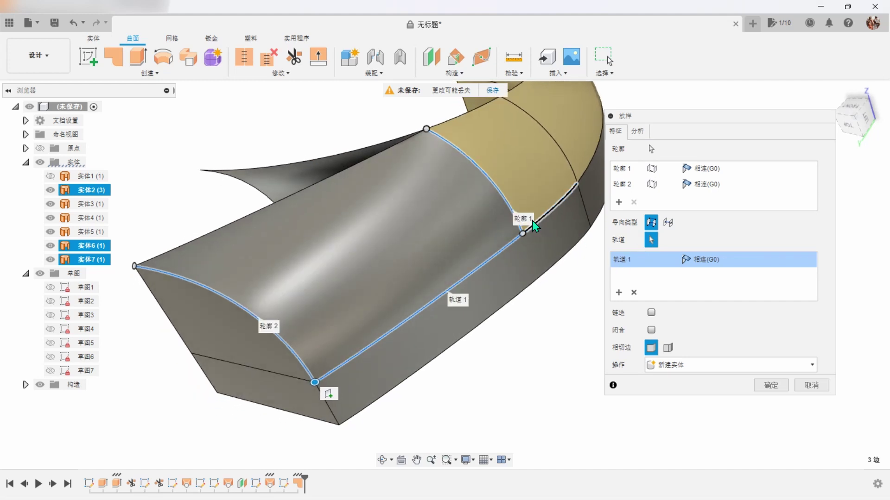
- Set the loft's profile 1 and rail to Tangent (G1), creating 实体8
{"action": "left_click", "coordinate": [718, 172]}
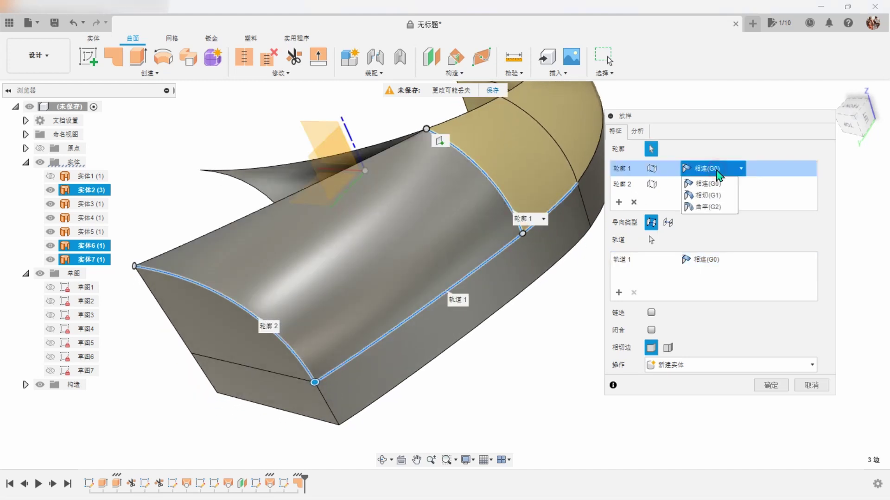
{"action": "left_click", "coordinate": [709, 195]}
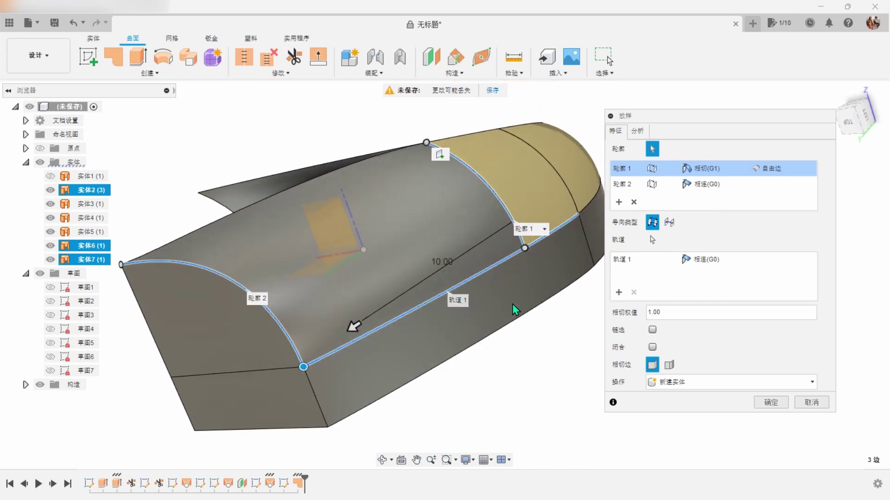
{"action": "left_click", "coordinate": [719, 261]}
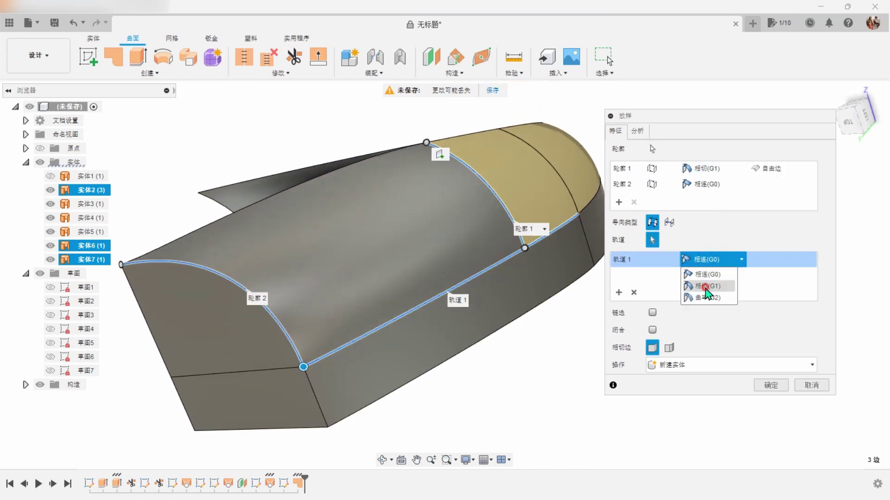
{"action": "left_click", "coordinate": [706, 287]}
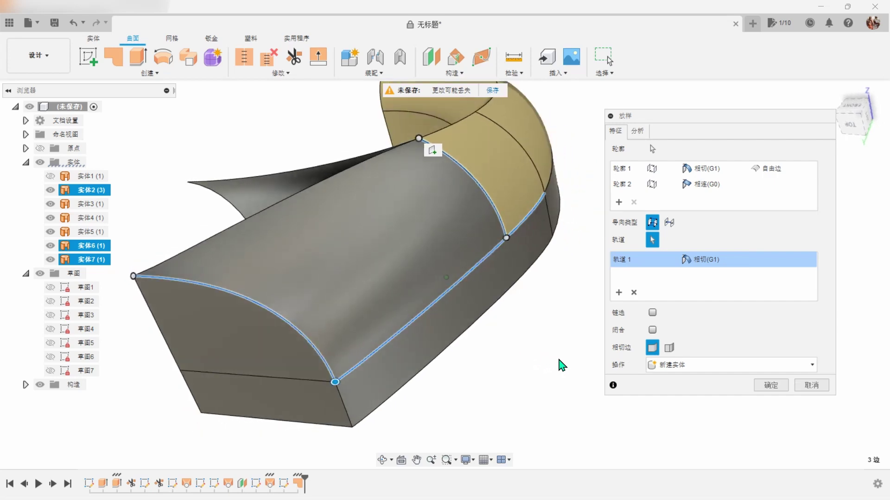
{"action": "left_click", "coordinate": [770, 386]}
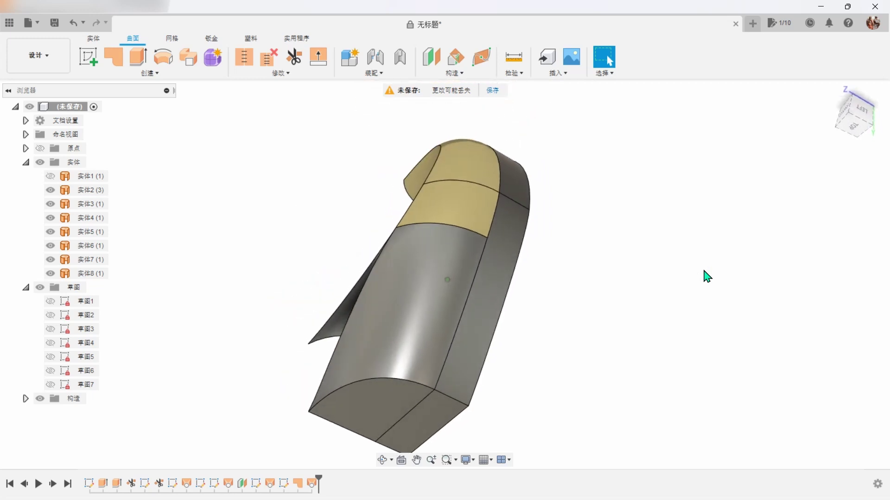
- Hide bodies 实体2 and 实体3
{"action": "left_click", "coordinate": [50, 190]}
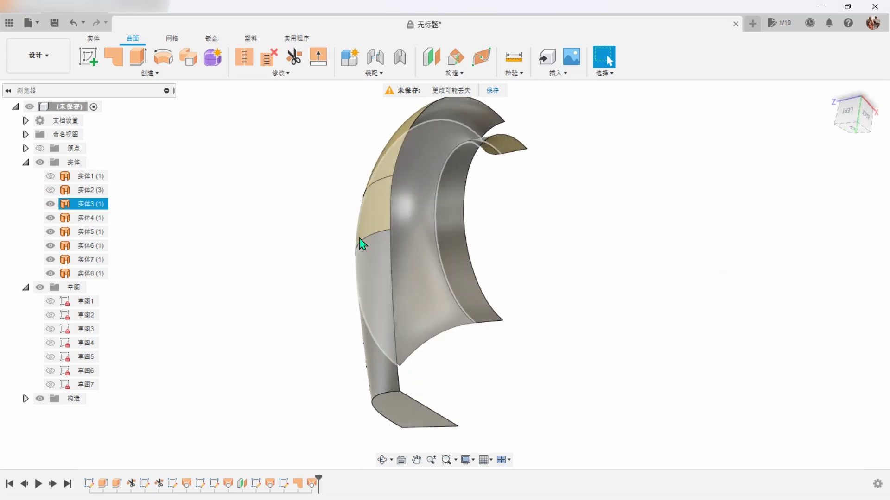
{"action": "left_click", "coordinate": [50, 204]}
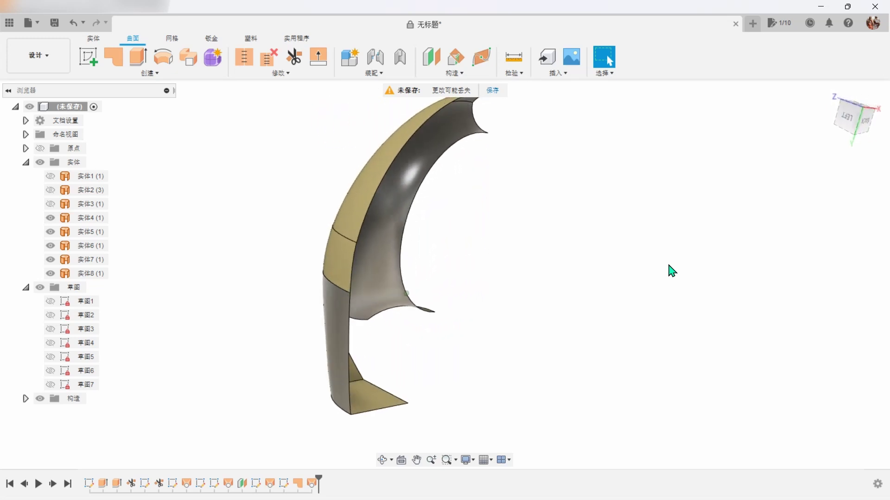
{"action": "left_click", "coordinate": [438, 66]}
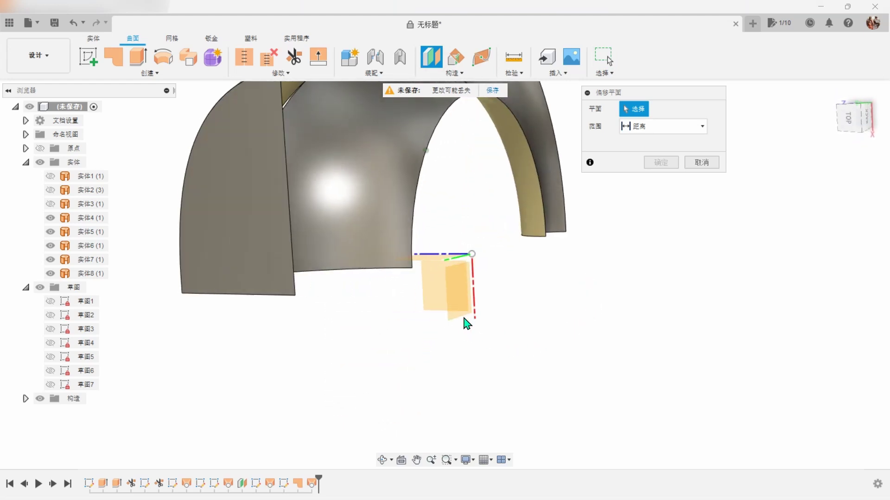
- Create plane 平面2 offset 1.5 mm and trim part of 实体8 away with it
{"action": "left_click", "coordinate": [470, 306]}
{"action": "type", "text": "1.5"}
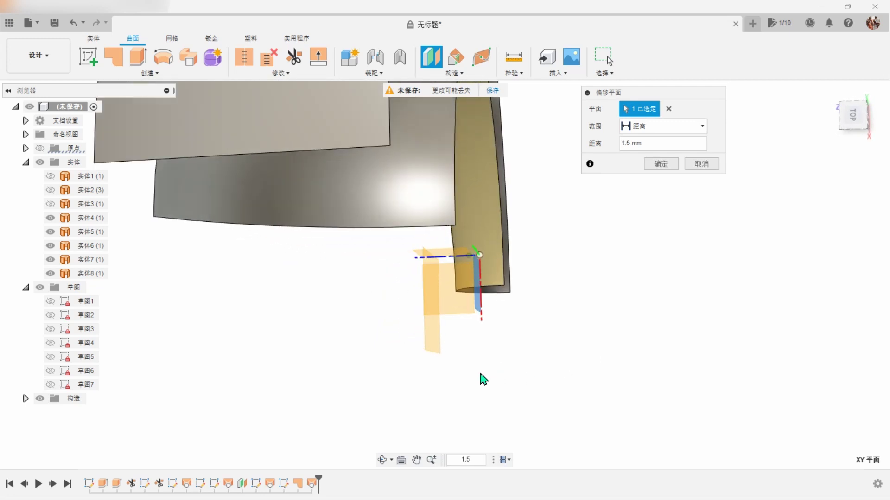
{"action": "left_click", "coordinate": [658, 167]}
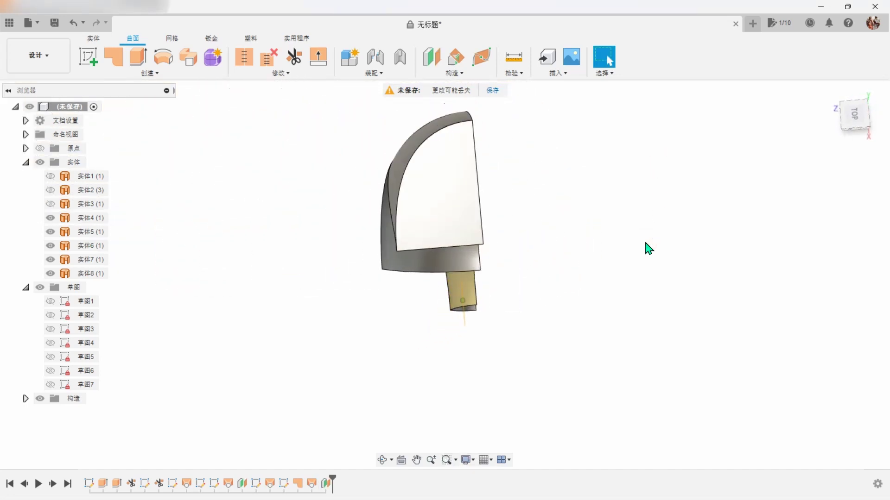
{"action": "left_click", "coordinate": [294, 57]}
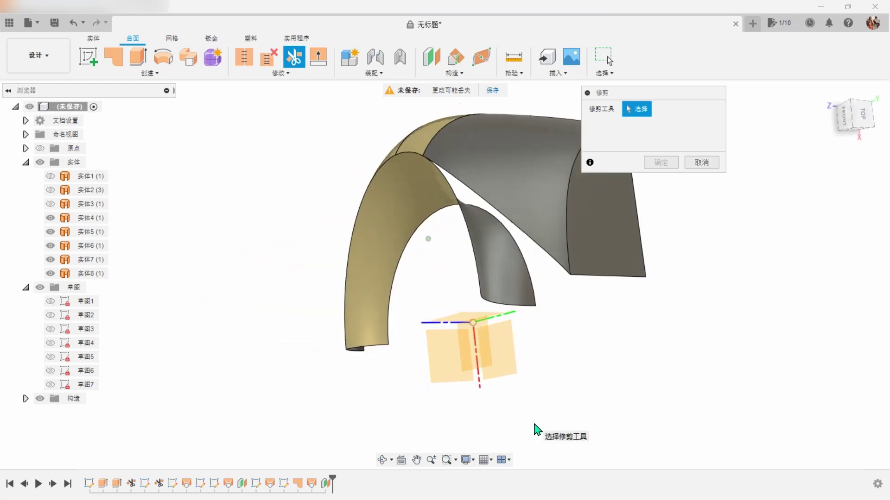
{"action": "left_click", "coordinate": [488, 369]}
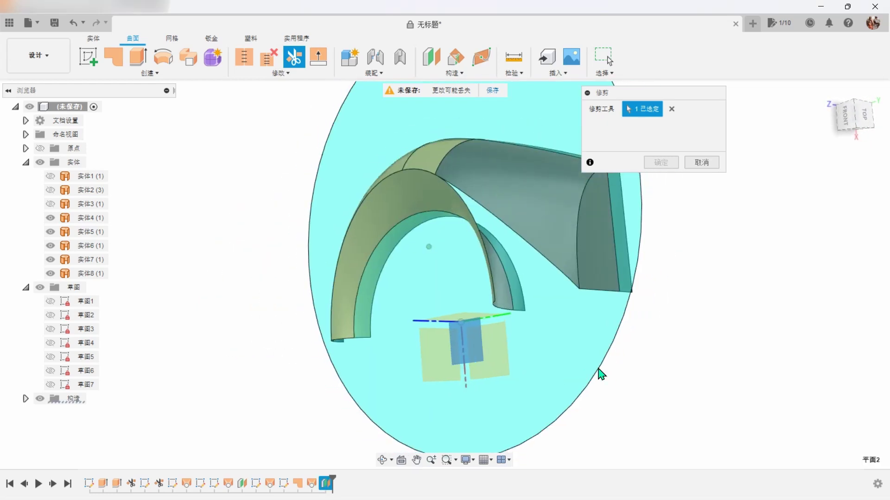
{"action": "middle_click_drag", "start_coordinate": [509, 329], "coordinate": [467, 274], "text": "shift"}
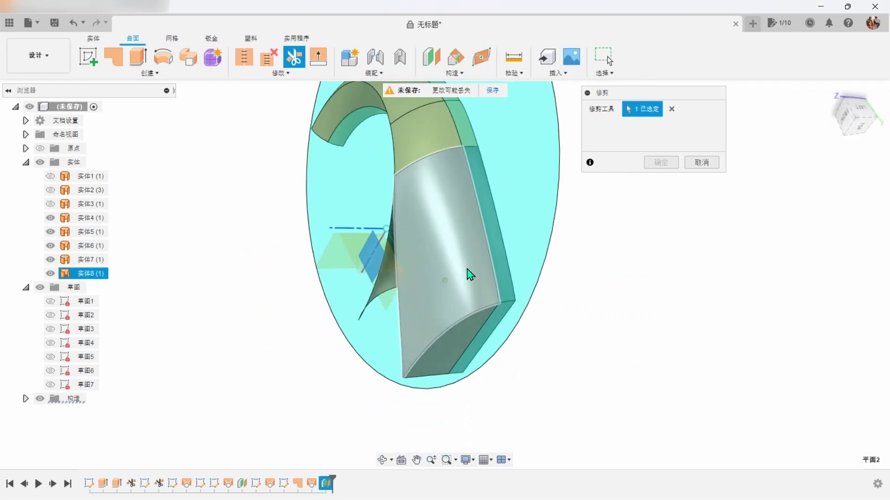
{"action": "left_click", "coordinate": [660, 163]}
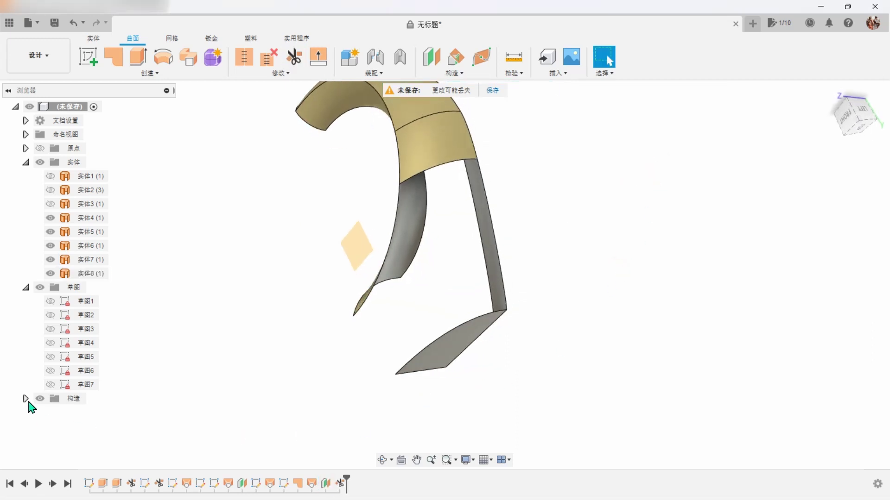
- Stitch the five surface bodies 实体4–实体8 into a single body, 实体9
{"action": "middle_click_drag", "start_coordinate": [582, 310], "coordinate": [619, 308], "text": "shift"}
{"action": "left_click", "coordinate": [244, 57]}
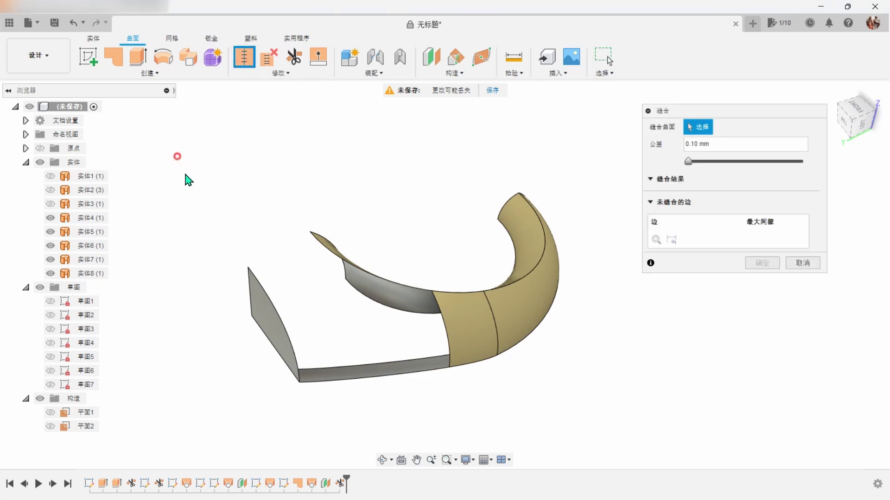
{"action": "left_click_drag", "start_coordinate": [176, 155], "coordinate": [609, 422]}
{"action": "left_click", "coordinate": [763, 457]}
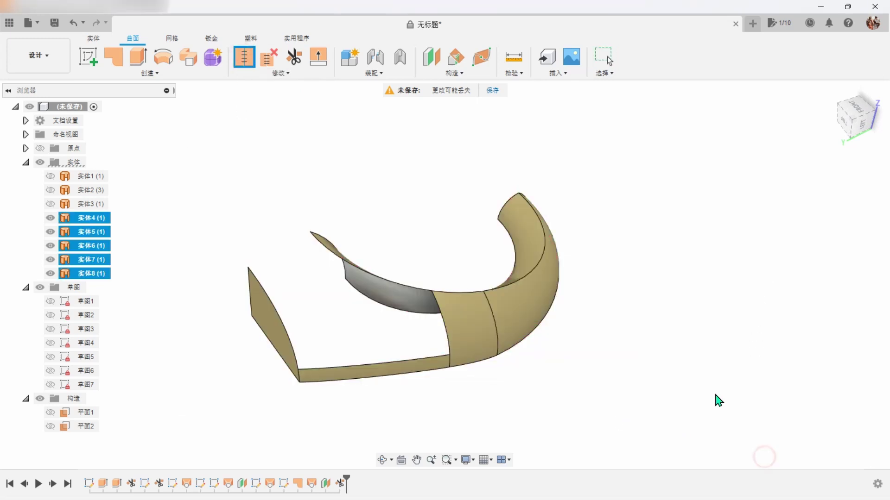
{"action": "middle_click_drag", "start_coordinate": [661, 311], "coordinate": [661, 314], "text": "shift"}
- Start new sketch 草图8 on the side plane and zoom in on the surface tip
{"action": "left_click", "coordinate": [89, 58]}
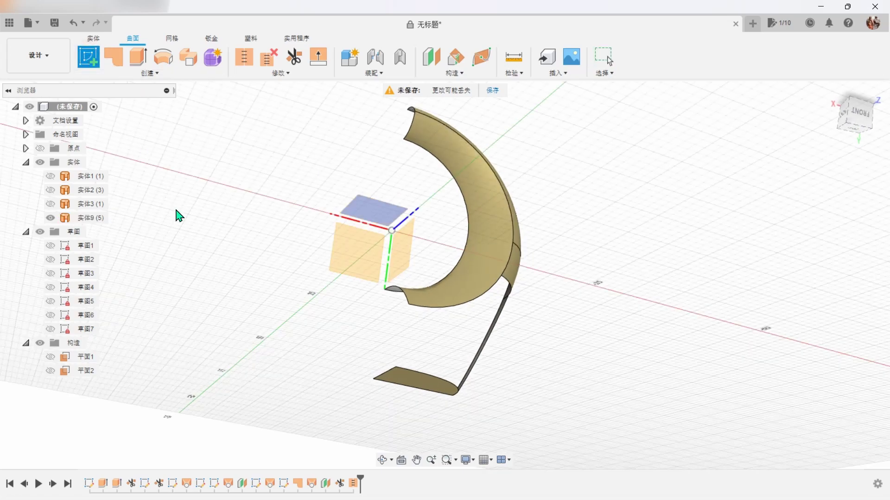
{"action": "mouse_move", "coordinate": [179, 214]}
{"action": "middle_mouse_down", "text": "shift"}
{"action": "mouse_move", "coordinate": [407, 387]}
{"action": "mouse_move", "coordinate": [599, 353]}
{"action": "mouse_move", "coordinate": [511, 276]}
{"action": "middle_mouse_up", "text": "shift"}
{"action": "left_click", "coordinate": [511, 277]}
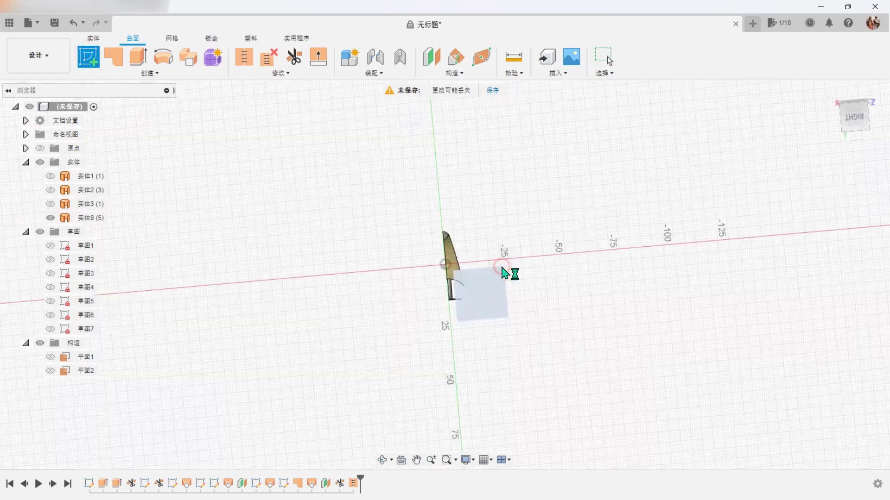
{"action": "scroll", "coordinate": [495, 320], "scroll_direction": "up", "scroll_amount": 2}
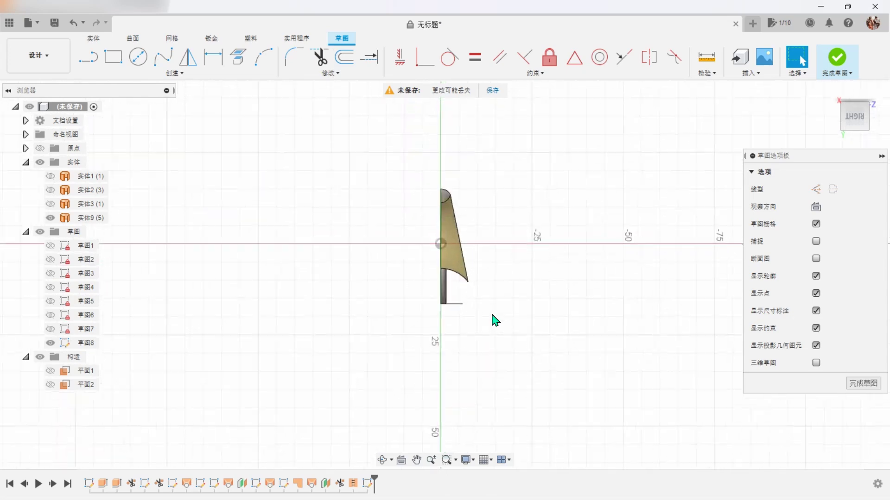
{"action": "scroll", "coordinate": [495, 320], "scroll_direction": "up", "scroll_amount": 3}
{"action": "scroll", "coordinate": [495, 320], "scroll_direction": "up", "scroll_amount": 3}
{"action": "scroll", "coordinate": [495, 319], "scroll_direction": "up", "scroll_amount": 3}
{"action": "scroll", "coordinate": [494, 320], "scroll_direction": "up", "scroll_amount": 2}
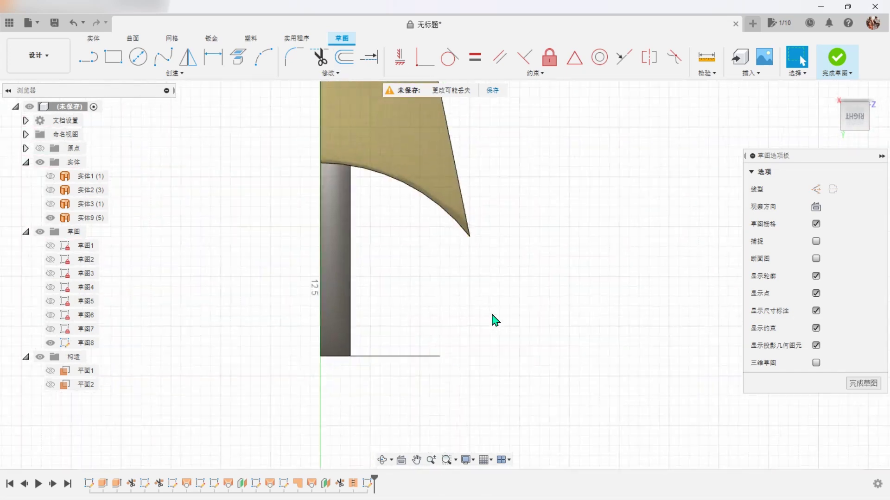
{"action": "scroll", "coordinate": [495, 320], "scroll_direction": "up", "scroll_amount": 2}
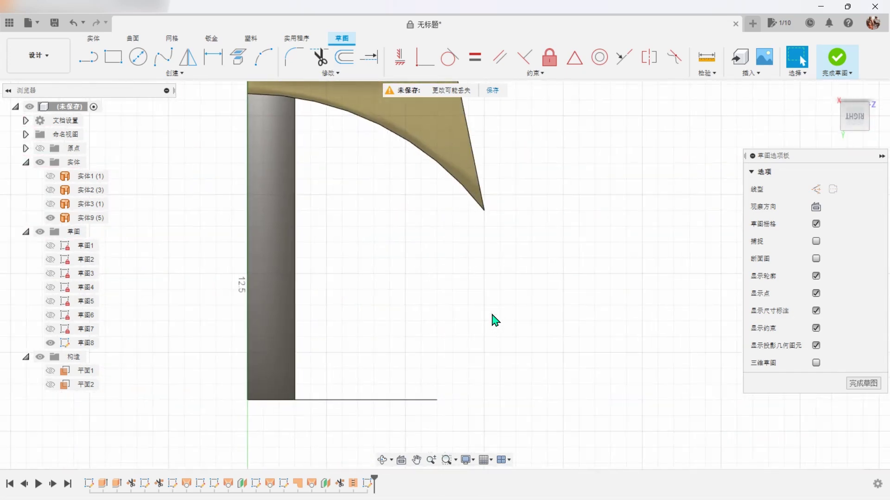
- Project the surface's lower tip point and draw an arc to the bottom edge endpoint
{"action": "left_click", "coordinate": [238, 56]}
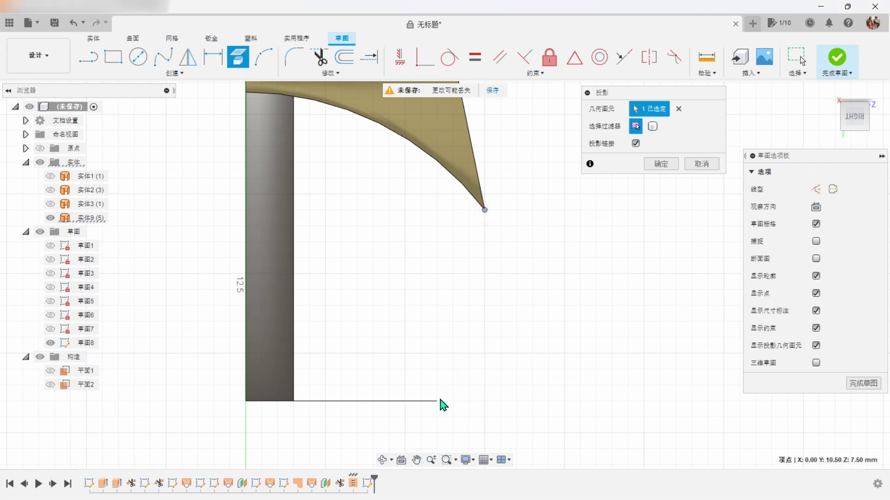
{"action": "left_click", "coordinate": [658, 165]}
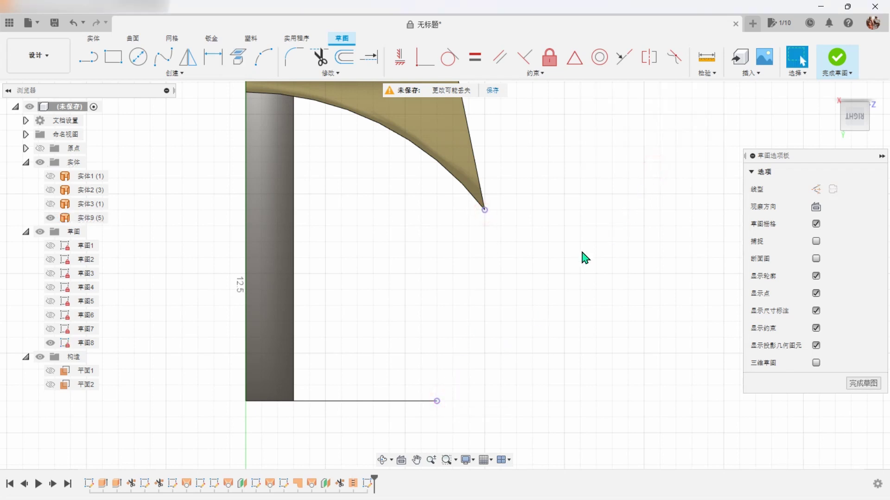
{"action": "left_click", "coordinate": [262, 56]}
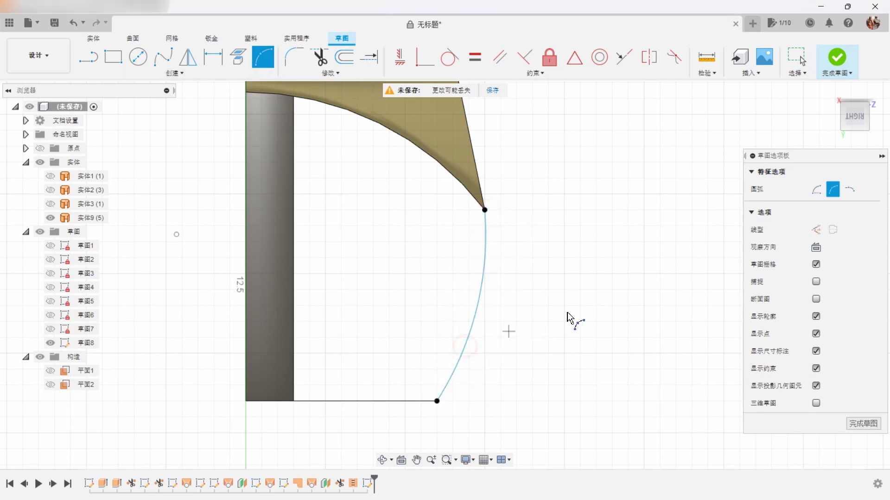
{"action": "right_click", "coordinate": [590, 301]}
{"action": "left_click", "coordinate": [630, 301]}
{"action": "scroll", "coordinate": [630, 304], "scroll_direction": "down", "scroll_amount": 2}
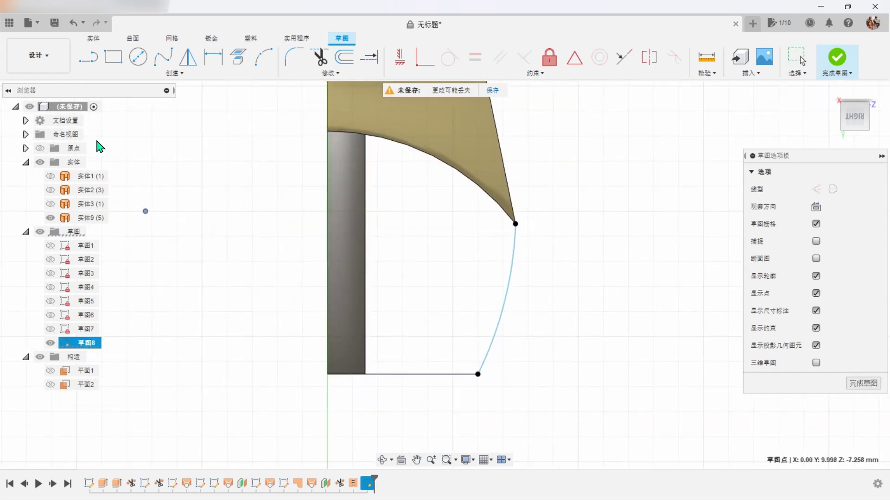
{"action": "middle_click_drag", "start_coordinate": [177, 212], "coordinate": [204, 232]}
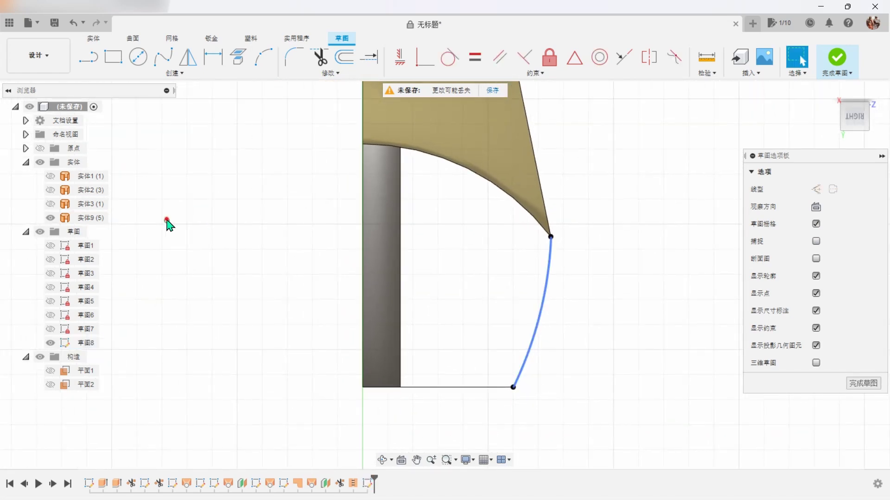
- Constrain the arc's two endpoints to be vertical and finish the sketch
{"action": "left_click_drag", "start_coordinate": [278, 259], "coordinate": [328, 273]}
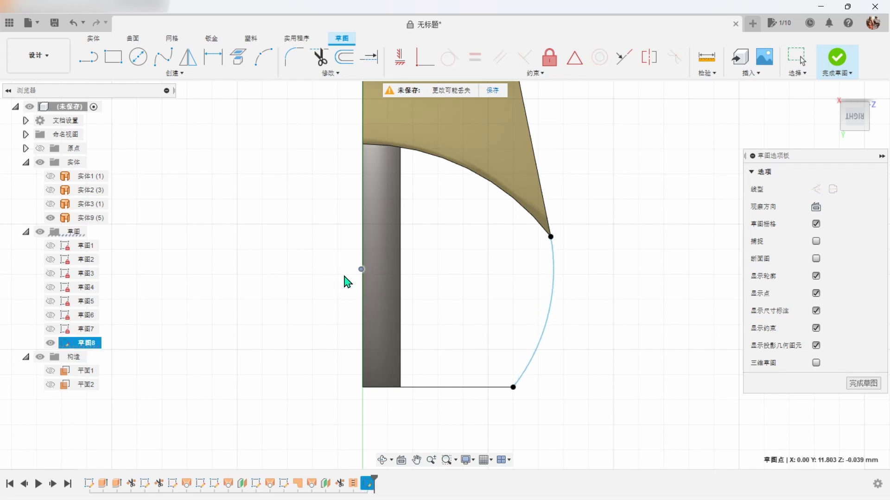
{"action": "left_click", "coordinate": [646, 312]}
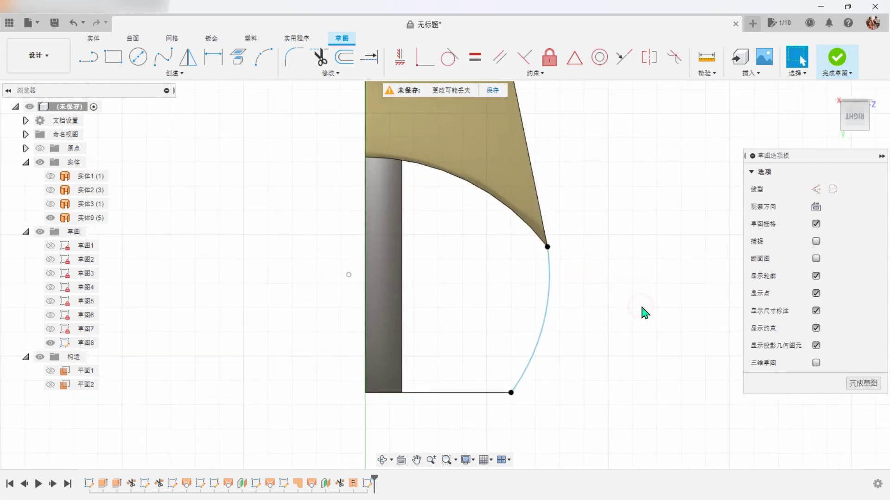
{"action": "scroll", "coordinate": [646, 311], "scroll_direction": "down", "scroll_amount": 3}
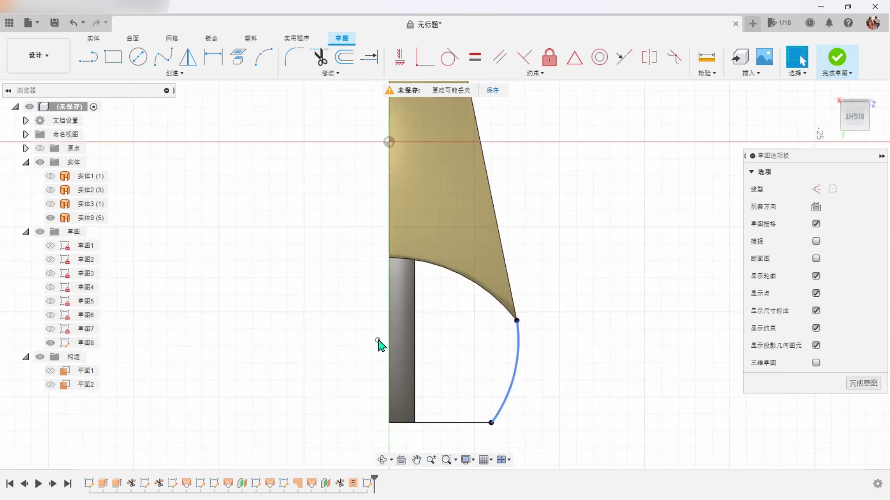
{"action": "left_click_drag", "start_coordinate": [378, 341], "coordinate": [384, 342]}
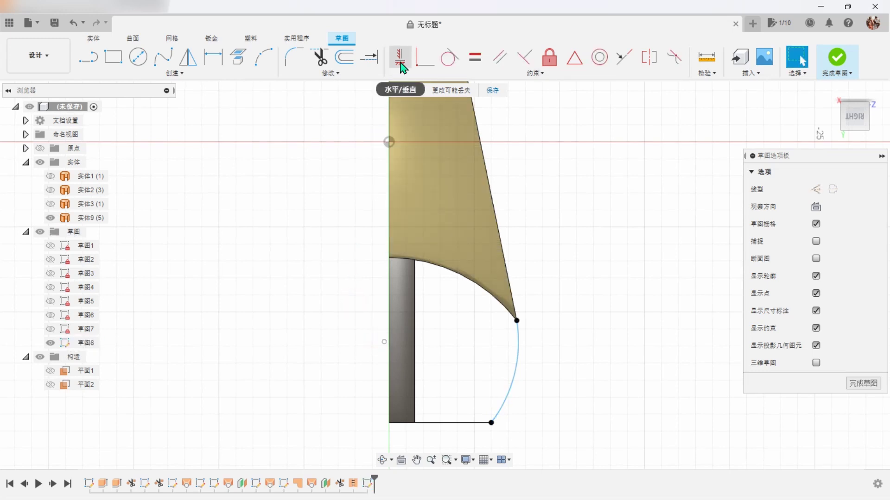
{"action": "left_click", "coordinate": [387, 342]}
{"action": "right_click", "coordinate": [284, 289]}
{"action": "left_click", "coordinate": [321, 287]}
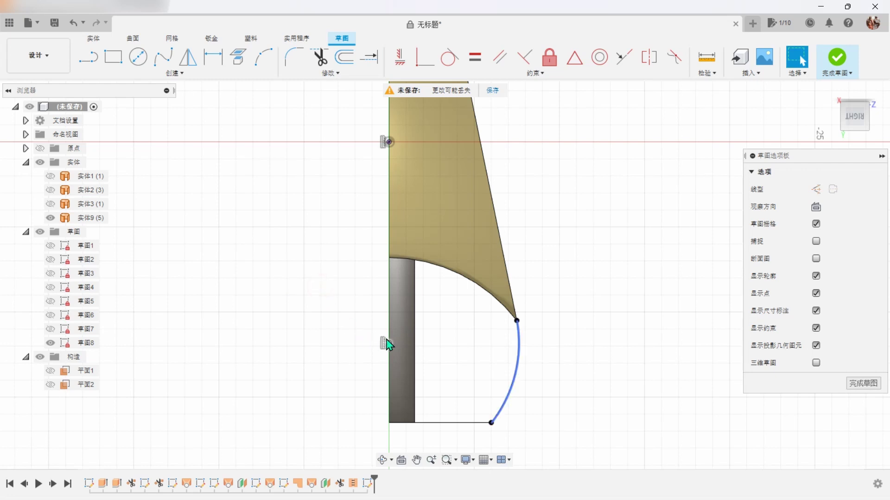
{"action": "left_click", "coordinate": [389, 343]}
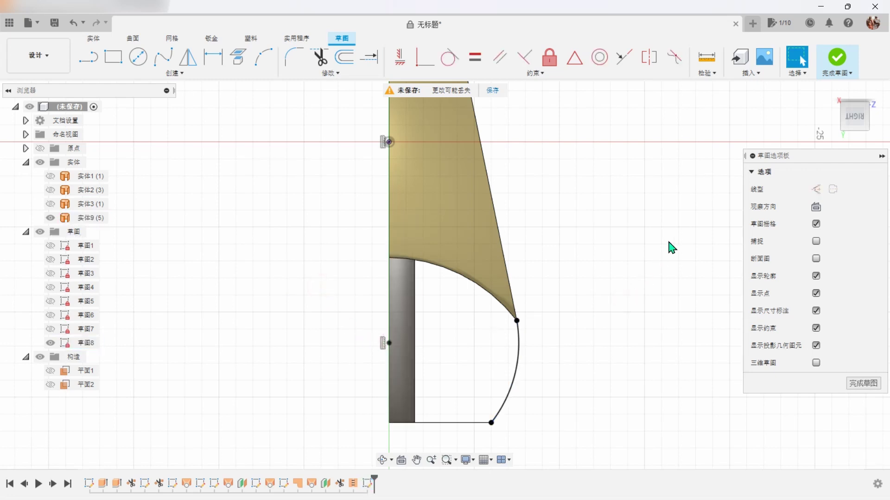
{"action": "left_click", "coordinate": [828, 78]}
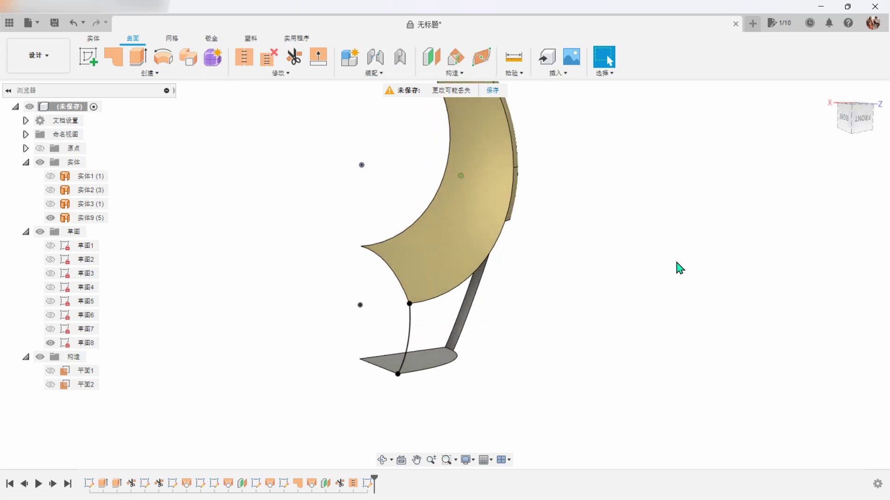
- Extrude the 草图8 arc 3 mm as a new surface body, 实体10
{"action": "left_click", "coordinate": [144, 63]}
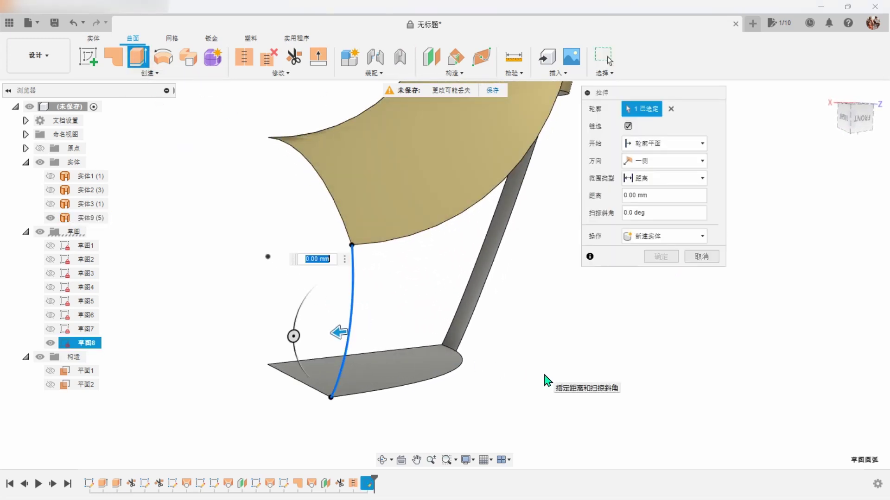
{"action": "type", "text": "3"}
{"action": "key", "text": "Return"}
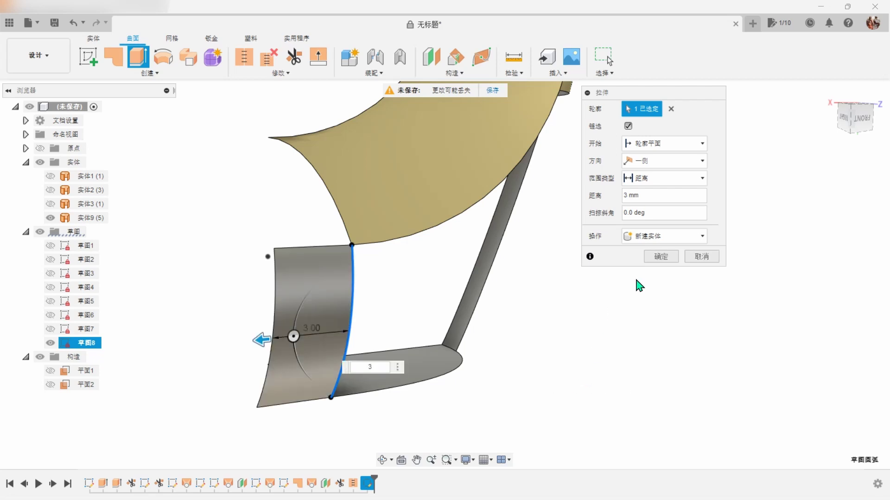
{"action": "left_click", "coordinate": [658, 257]}
{"action": "mouse_move", "coordinate": [631, 298]}
{"action": "middle_mouse_down", "text": "shift"}
{"action": "mouse_move", "coordinate": [691, 308]}
{"action": "mouse_move", "coordinate": [730, 329]}
{"action": "middle_mouse_up", "text": "shift"}
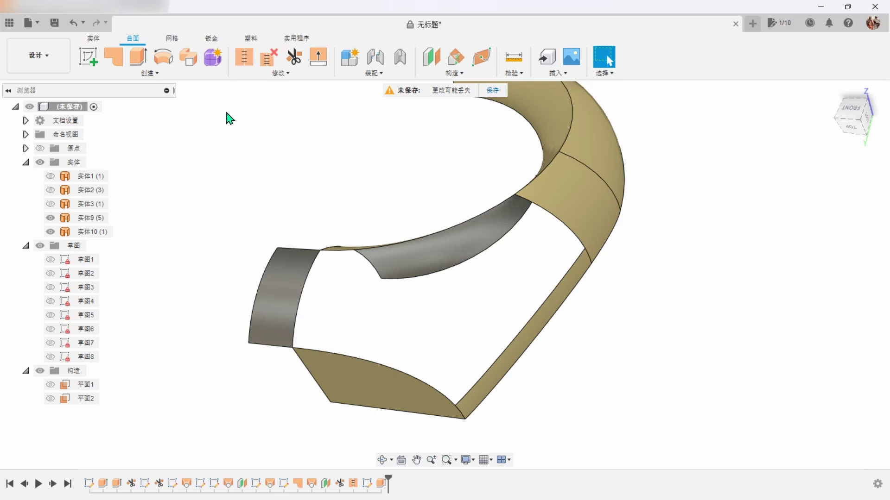
- Preview a patch surface across the open gap, bounded by its five surrounding edges
{"action": "left_click", "coordinate": [114, 57]}
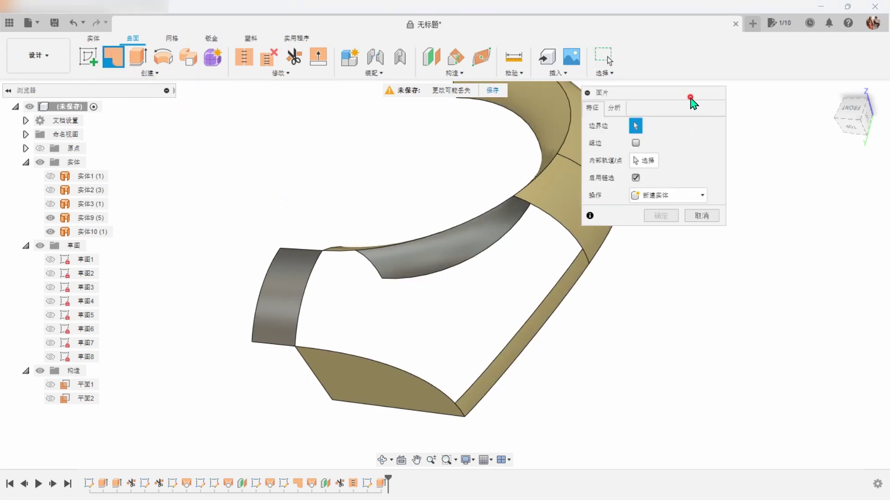
{"action": "left_click_drag", "start_coordinate": [691, 97], "coordinate": [777, 96]}
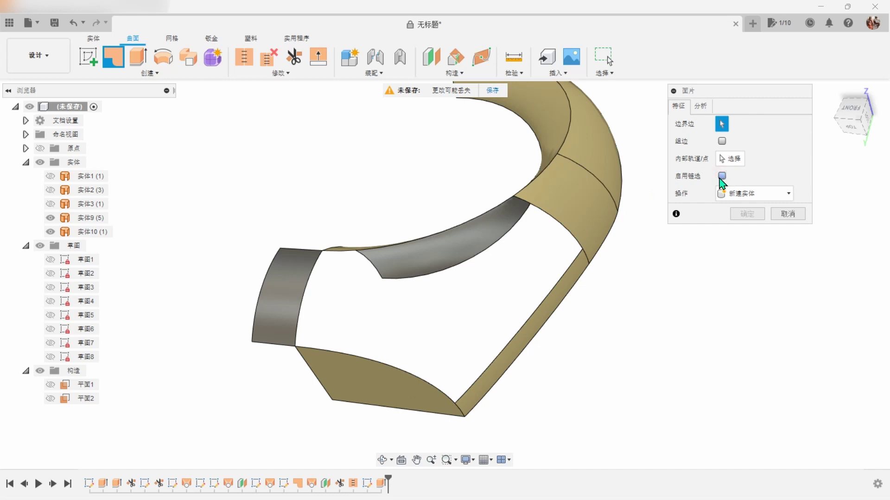
{"action": "left_click", "coordinate": [561, 226]}
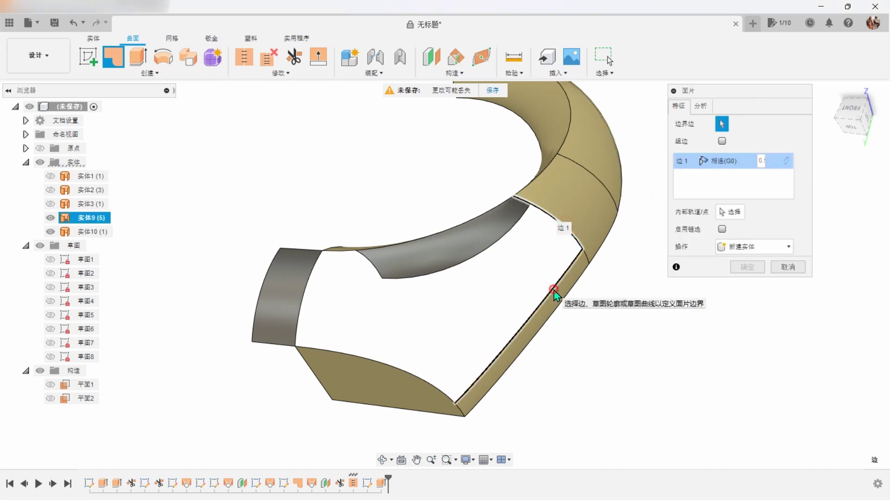
{"action": "left_click", "coordinate": [554, 291]}
{"action": "left_click", "coordinate": [422, 381]}
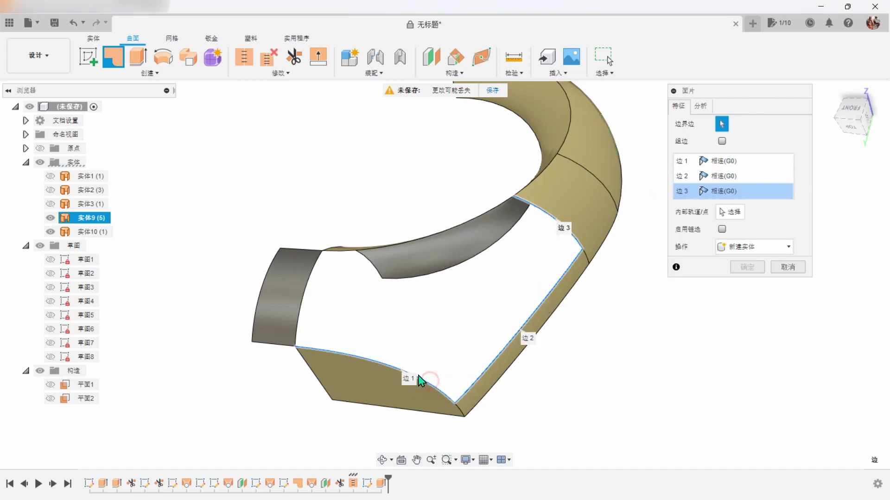
{"action": "left_click", "coordinate": [299, 320]}
{"action": "left_click", "coordinate": [391, 244]}
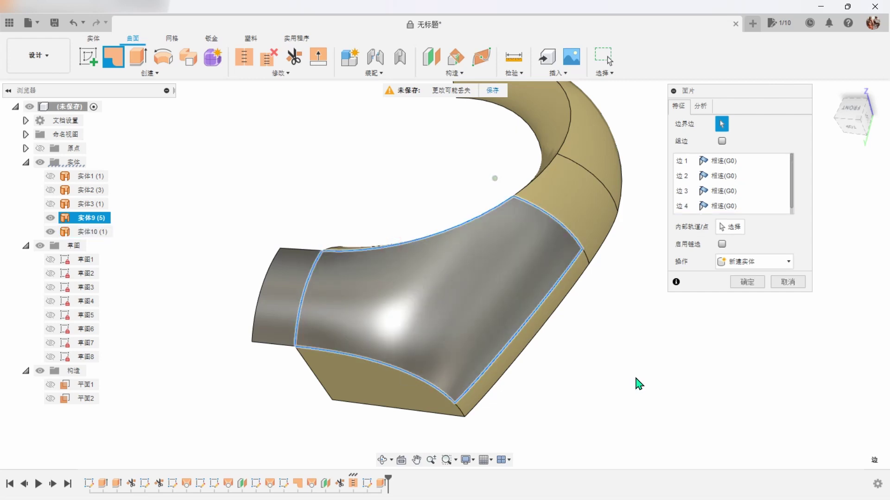
{"action": "scroll", "coordinate": [644, 384], "scroll_direction": "up", "scroll_amount": 5}
{"action": "scroll", "coordinate": [644, 384], "scroll_direction": "up", "scroll_amount": 2}
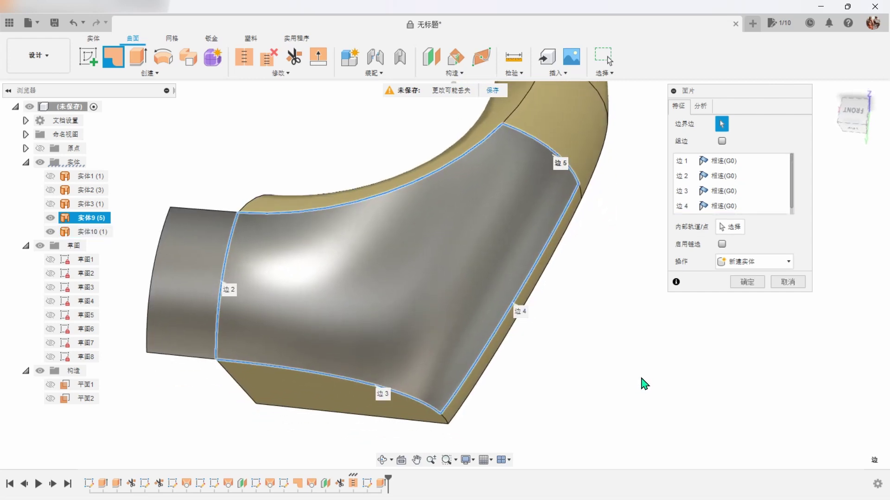
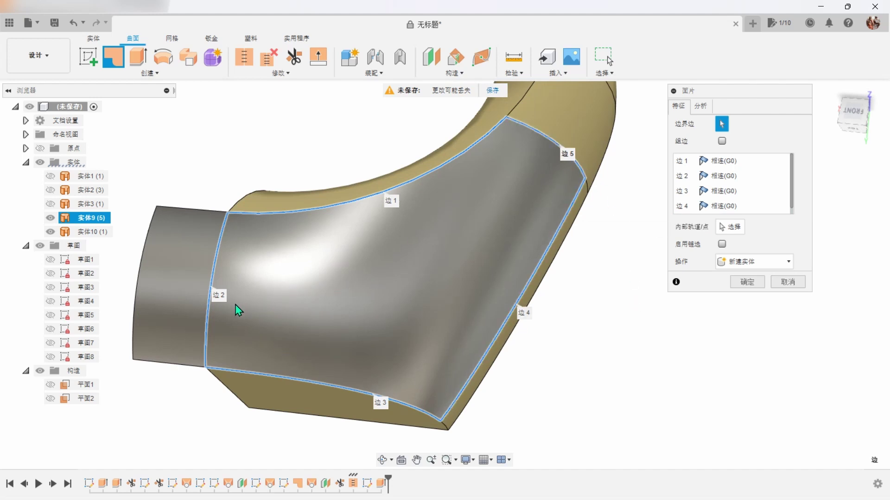
- Switch patch edges 2, 4 and 5 from connected (G0) to tangent (G1) continuity
{"action": "left_click", "coordinate": [742, 177]}
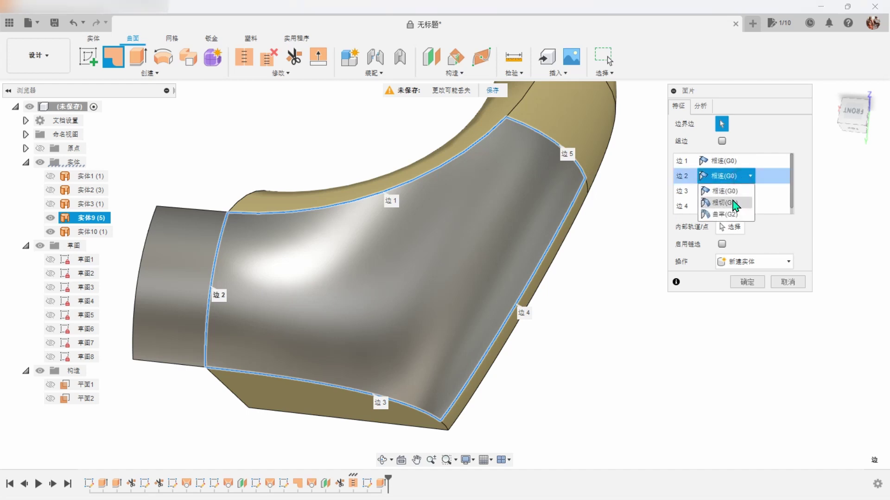
{"action": "left_click", "coordinate": [734, 204]}
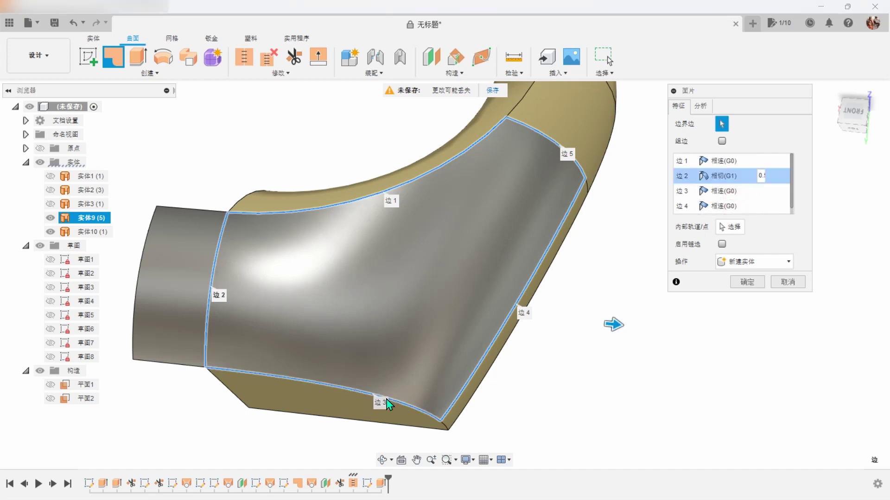
{"action": "scroll", "coordinate": [746, 207], "scroll_direction": "down", "scroll_amount": 1}
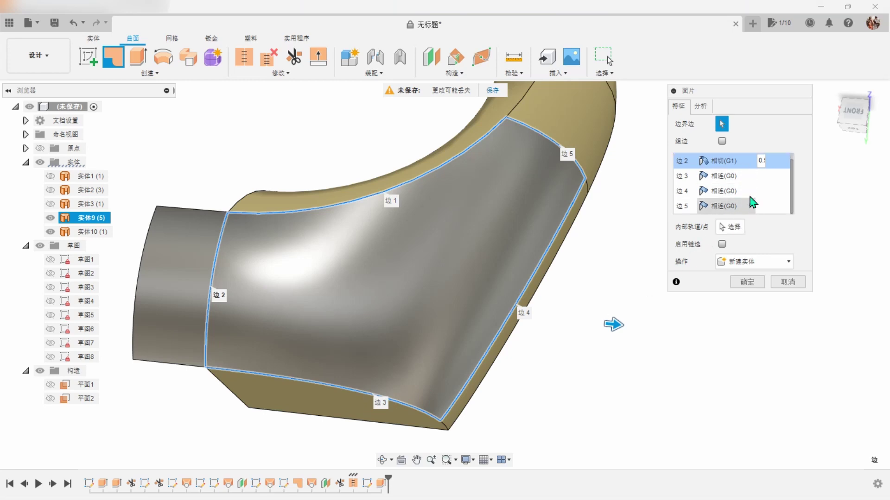
{"action": "mouse_move", "coordinate": [529, 328]}
{"action": "middle_mouse_down", "text": "shift"}
{"action": "mouse_move", "coordinate": [550, 320]}
{"action": "mouse_move", "coordinate": [543, 326]}
{"action": "middle_mouse_up", "text": "shift"}
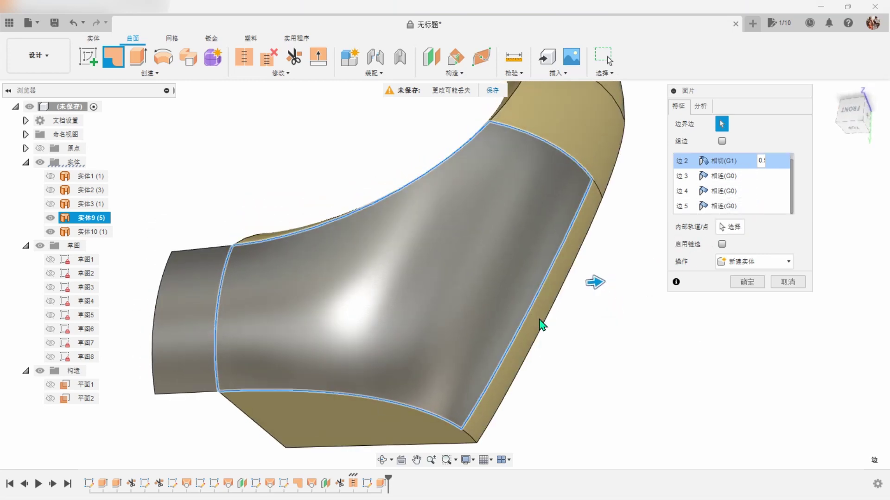
{"action": "left_click", "coordinate": [750, 192]}
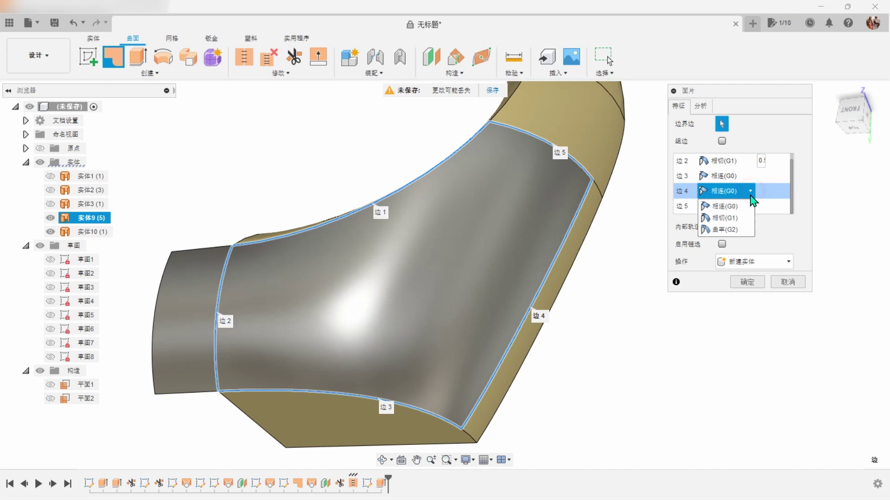
{"action": "left_click", "coordinate": [727, 218]}
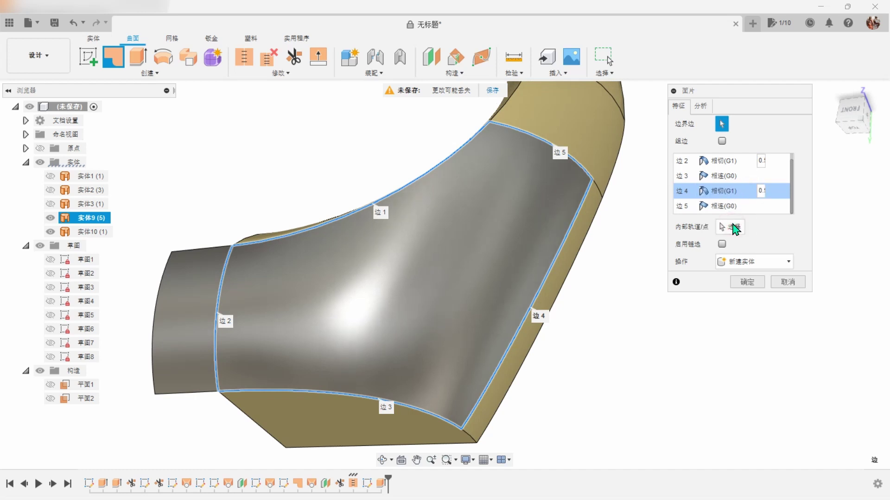
{"action": "left_click", "coordinate": [749, 206]}
{"action": "left_click", "coordinate": [734, 233]}
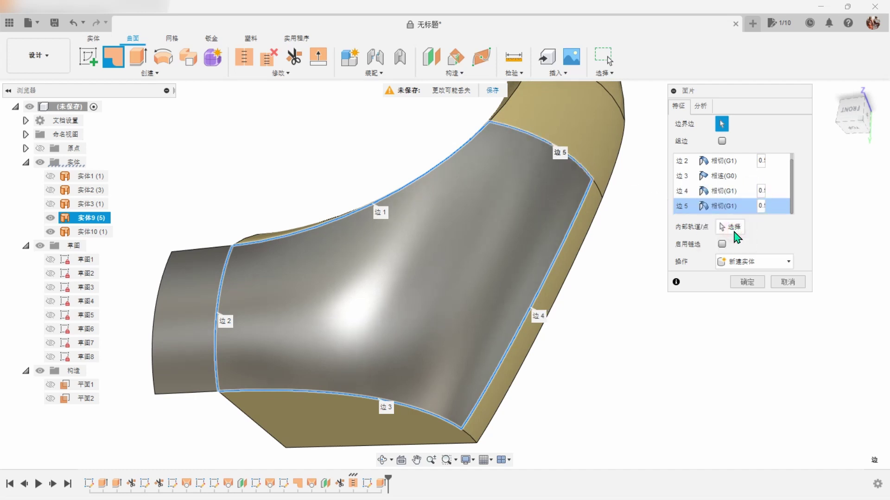
- Create the tangent patch surface and hide 实体10
{"action": "left_click", "coordinate": [747, 283]}
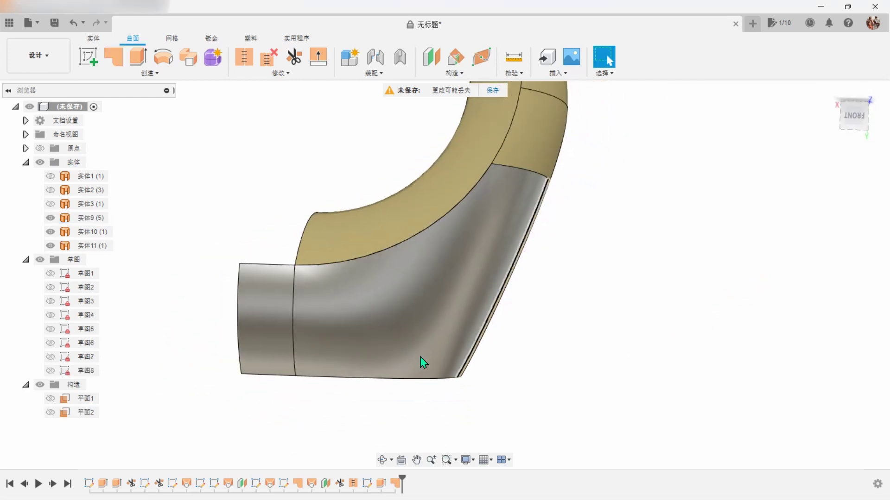
{"action": "left_click", "coordinate": [51, 232]}
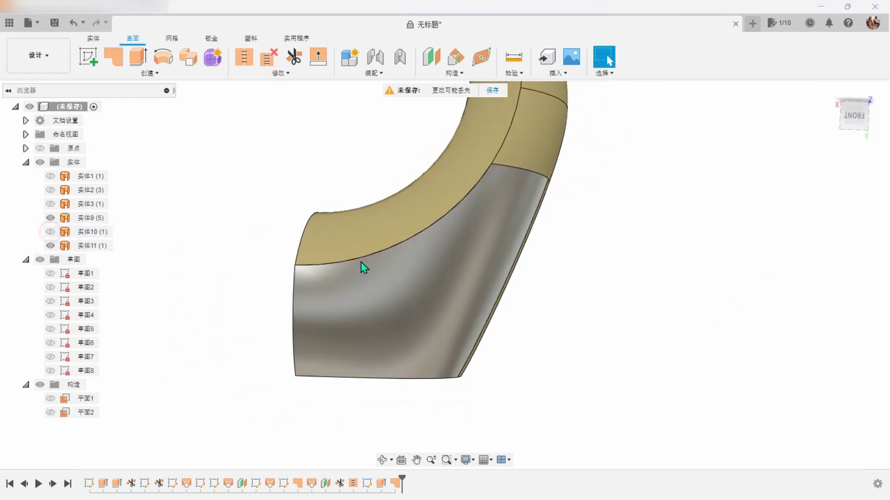
{"action": "middle_click_drag", "start_coordinate": [679, 294], "coordinate": [671, 286], "text": "shift"}
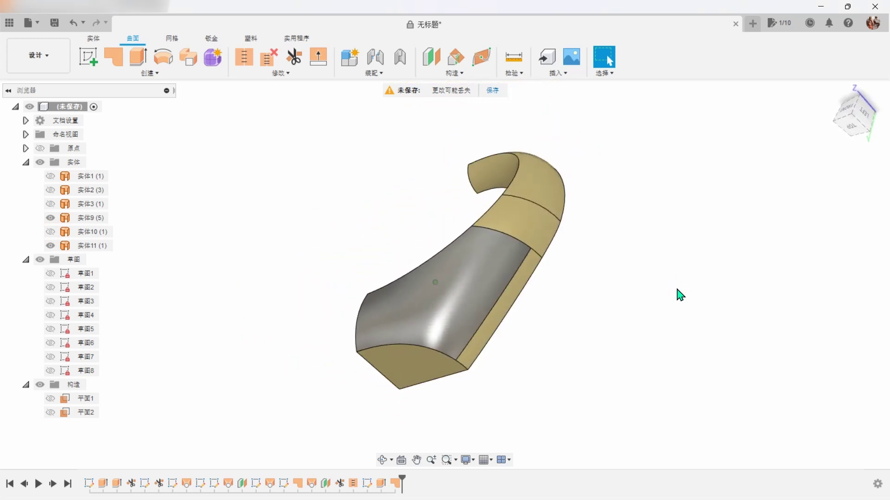
- Stitch the patch and neighbouring surface into a single body at 0.10 mm tolerance
{"action": "left_click", "coordinate": [241, 58]}
{"action": "mouse_move", "coordinate": [199, 116]}
{"action": "left_mouse_down"}
{"action": "mouse_move", "coordinate": [500, 371]}
{"action": "mouse_move", "coordinate": [630, 445]}
{"action": "left_mouse_up"}
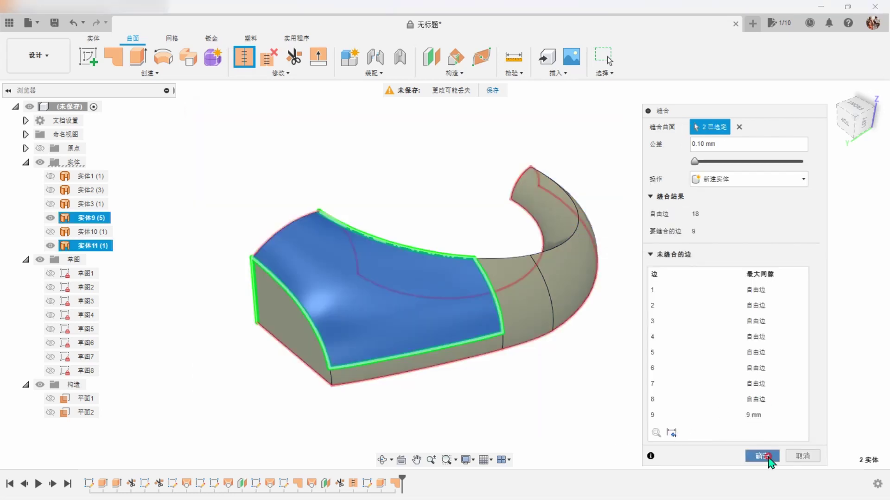
{"action": "left_click", "coordinate": [770, 459]}
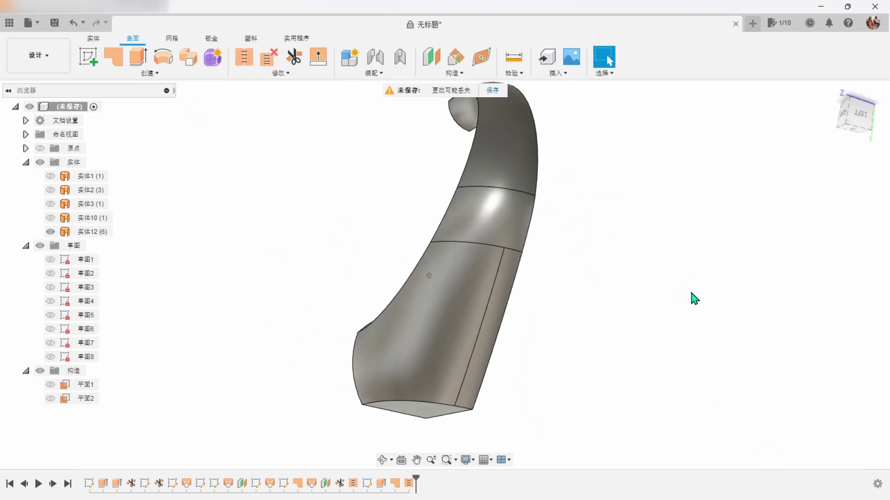
- Apply the polished gold (金-抛光) appearance from the 黄金 folder to the stitched body
{"action": "key", "text": "a"}
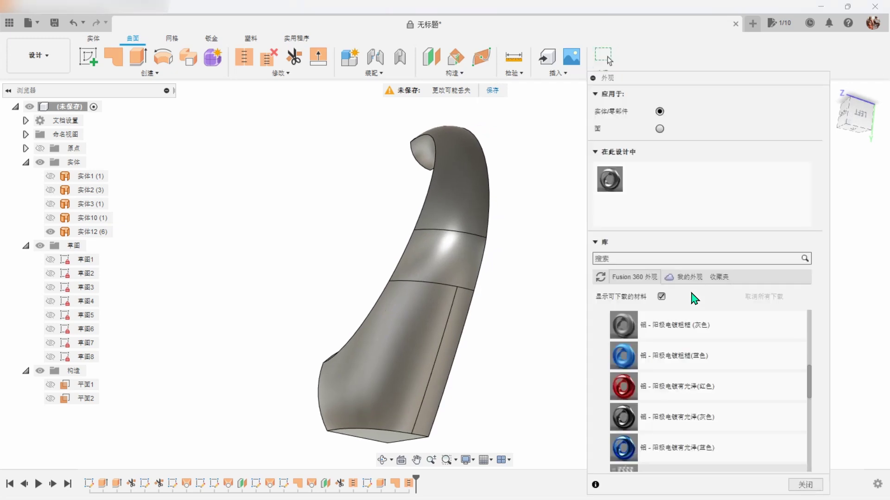
{"action": "scroll", "coordinate": [677, 338], "scroll_direction": "up", "scroll_amount": 5}
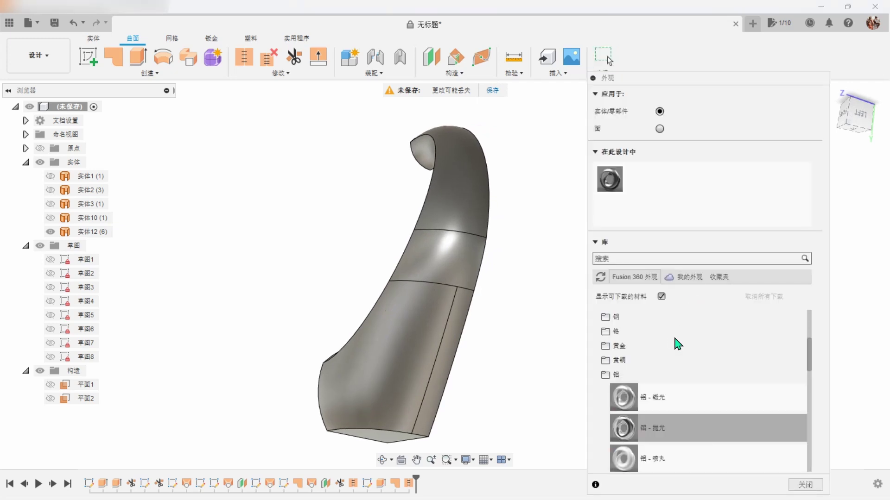
{"action": "scroll", "coordinate": [674, 353], "scroll_direction": "up", "scroll_amount": 2}
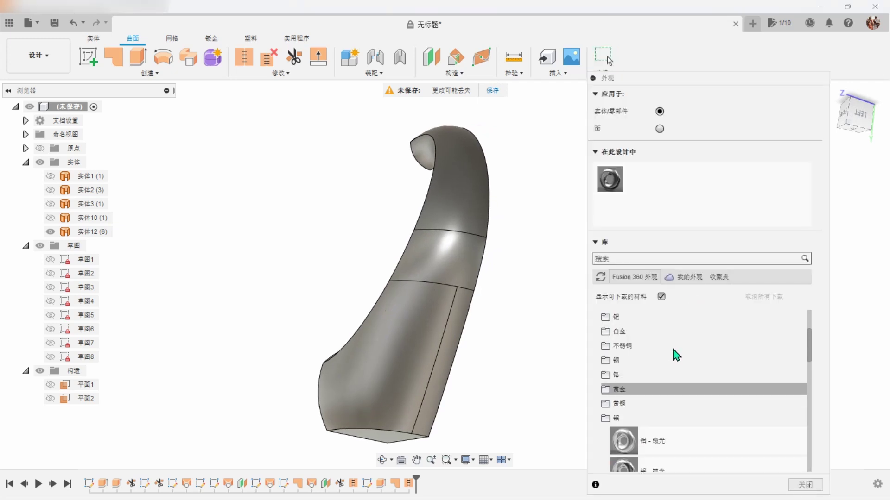
{"action": "scroll", "coordinate": [674, 347], "scroll_direction": "up", "scroll_amount": 1}
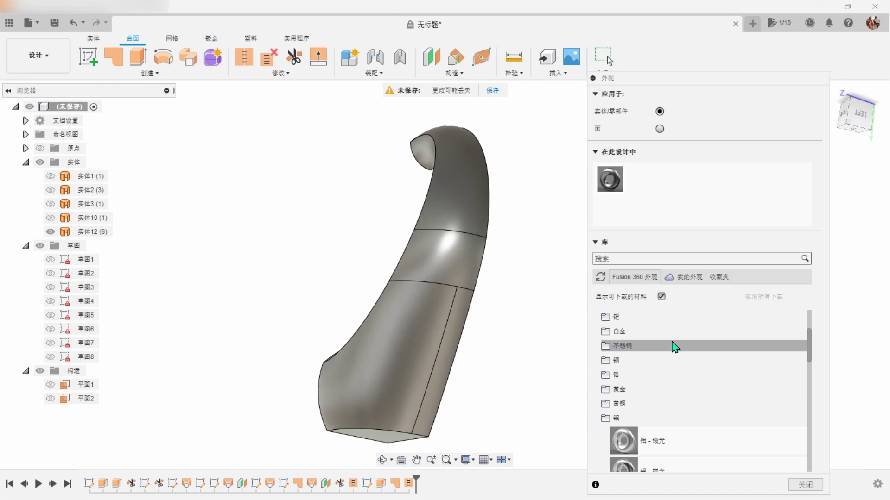
{"action": "left_click", "coordinate": [672, 390]}
{"action": "left_click_drag", "start_coordinate": [623, 412], "coordinate": [442, 357]}
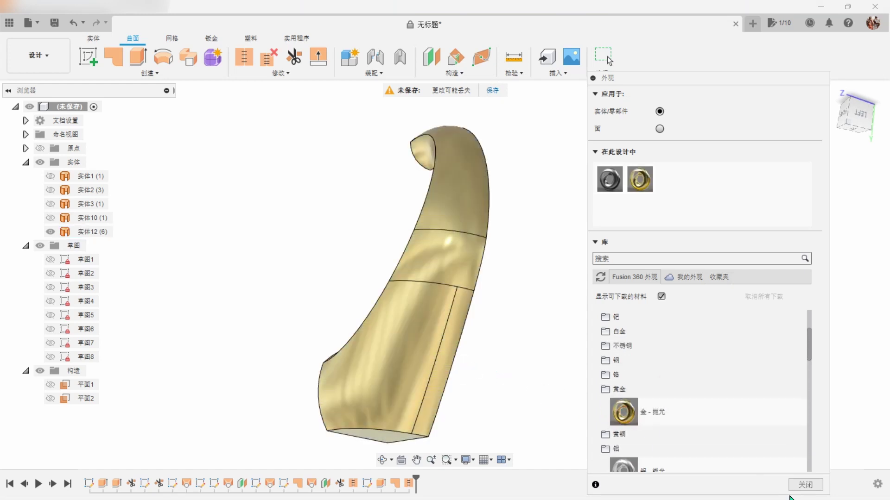
{"action": "left_click", "coordinate": [804, 484]}
{"action": "mouse_move", "coordinate": [695, 279]}
{"action": "middle_mouse_down", "text": "shift"}
{"action": "mouse_move", "coordinate": [714, 199]}
{"action": "mouse_move", "coordinate": [679, 218]}
{"action": "middle_mouse_up", "text": "shift"}
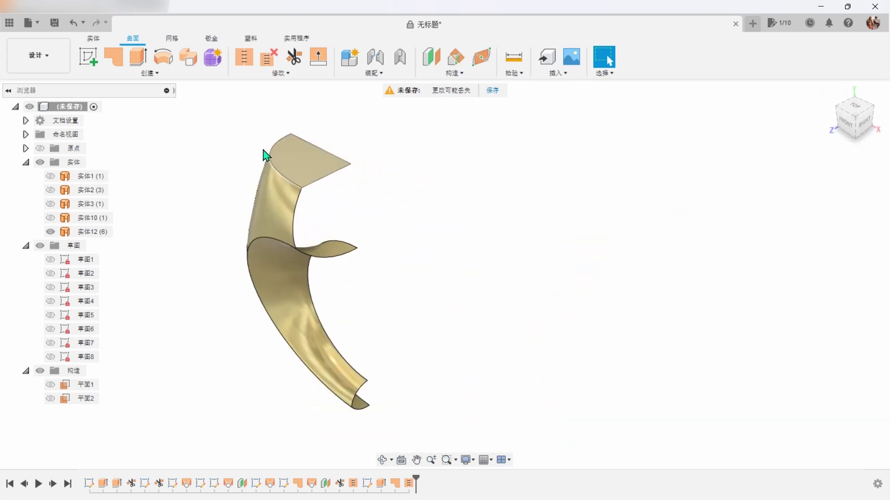
- Mirror the gold surface body across the YZ origin plane, joining both halves
{"action": "left_click", "coordinate": [165, 76]}
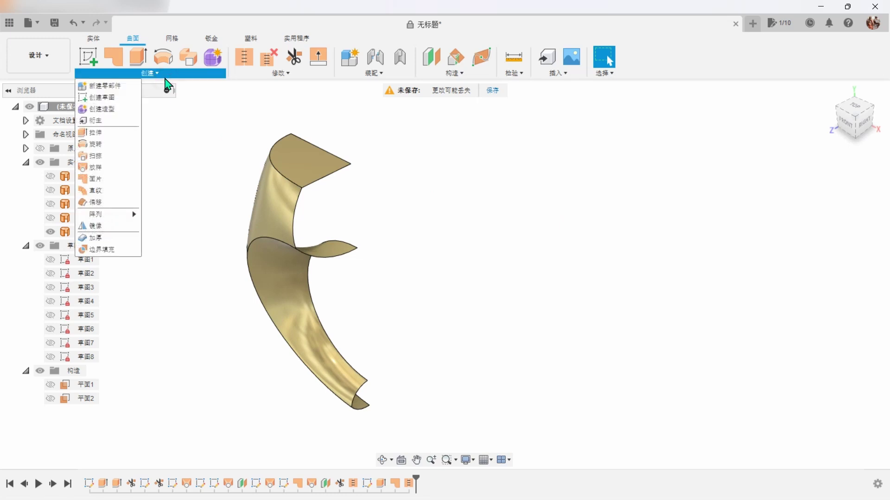
{"action": "left_click", "coordinate": [113, 226]}
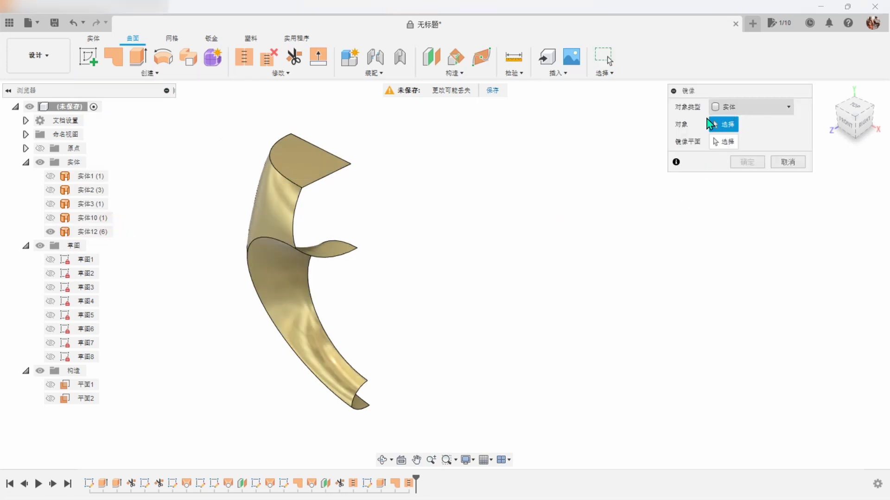
{"action": "left_click", "coordinate": [291, 215]}
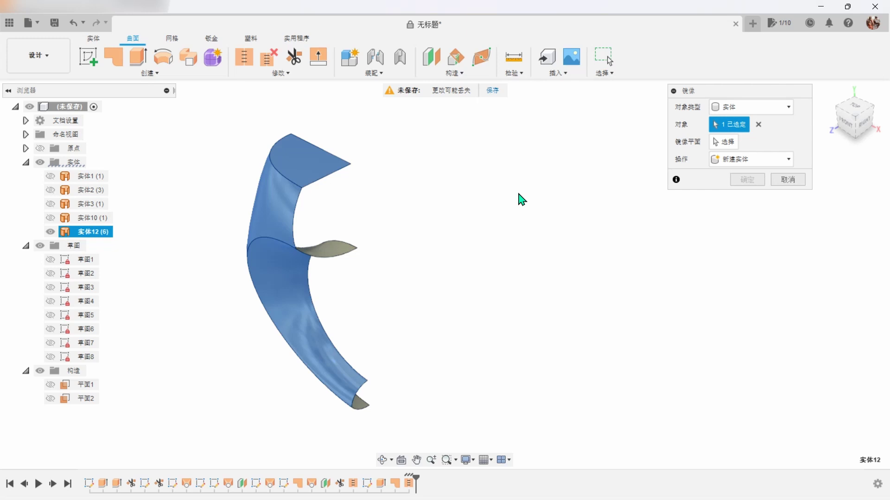
{"action": "left_click", "coordinate": [721, 143]}
{"action": "mouse_move", "coordinate": [635, 237]}
{"action": "middle_mouse_down", "text": "shift"}
{"action": "mouse_move", "coordinate": [592, 286]}
{"action": "mouse_move", "coordinate": [532, 320]}
{"action": "mouse_move", "coordinate": [372, 321]}
{"action": "middle_mouse_up", "text": "shift"}
{"action": "left_click", "coordinate": [371, 321]}
{"action": "middle_click_drag", "start_coordinate": [580, 329], "coordinate": [631, 331], "text": "shift"}
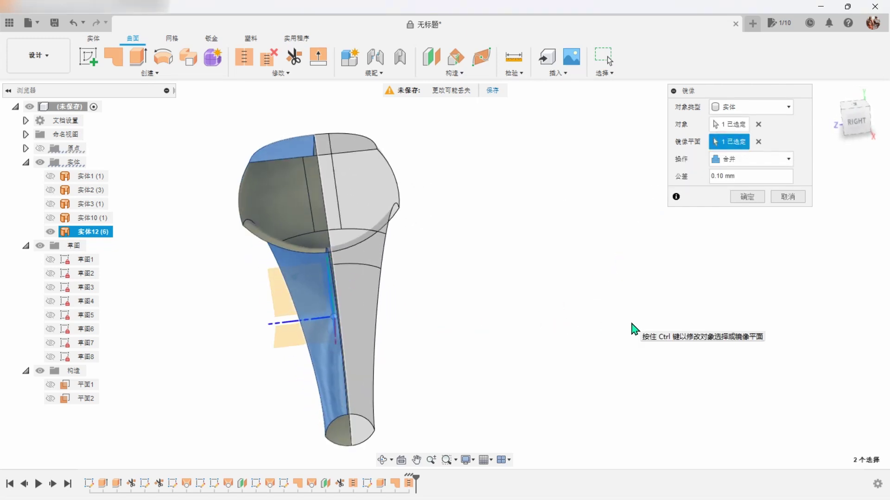
{"action": "left_click", "coordinate": [748, 197]}
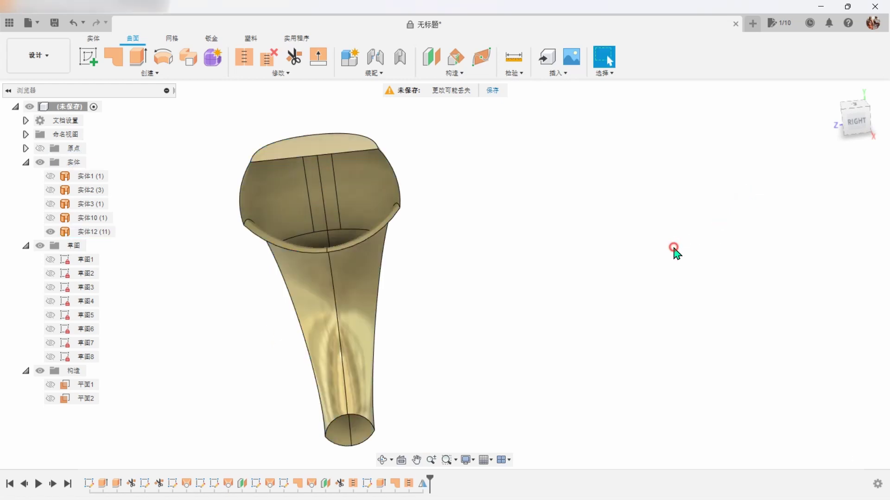
{"action": "middle_click_drag", "start_coordinate": [674, 251], "coordinate": [646, 249], "text": "shift"}
- Mirror 实体12 across the side origin plane and join it into the complete ring
{"action": "left_click", "coordinate": [157, 74]}
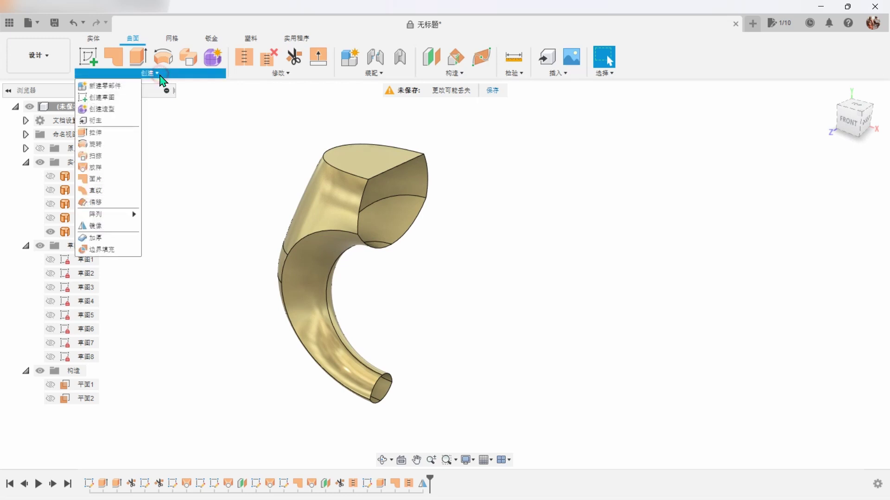
{"action": "left_click", "coordinate": [111, 225]}
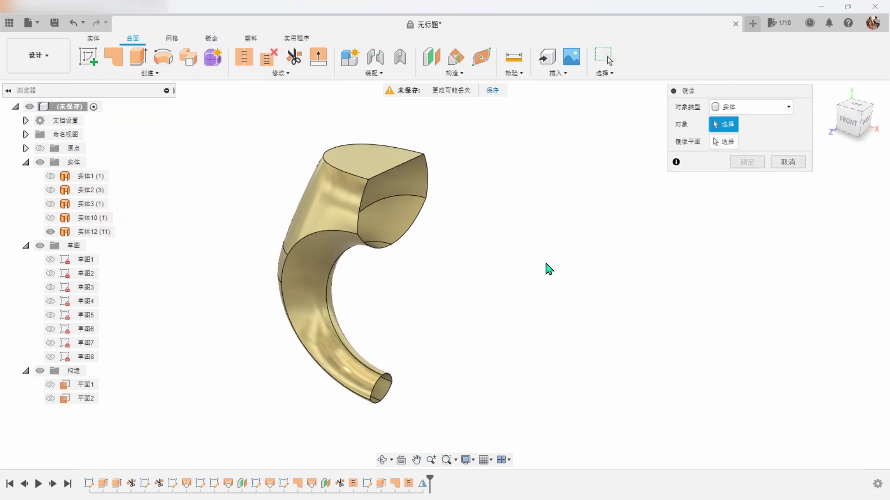
{"action": "left_click", "coordinate": [407, 235]}
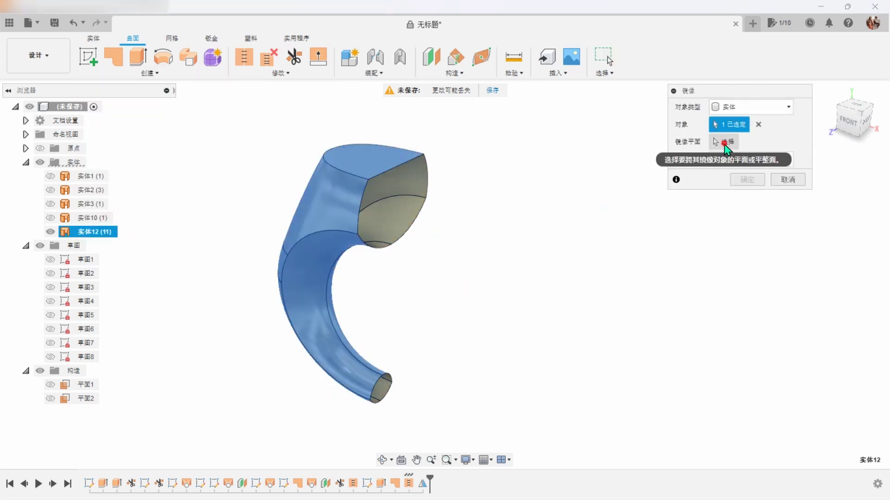
{"action": "left_click", "coordinate": [727, 147]}
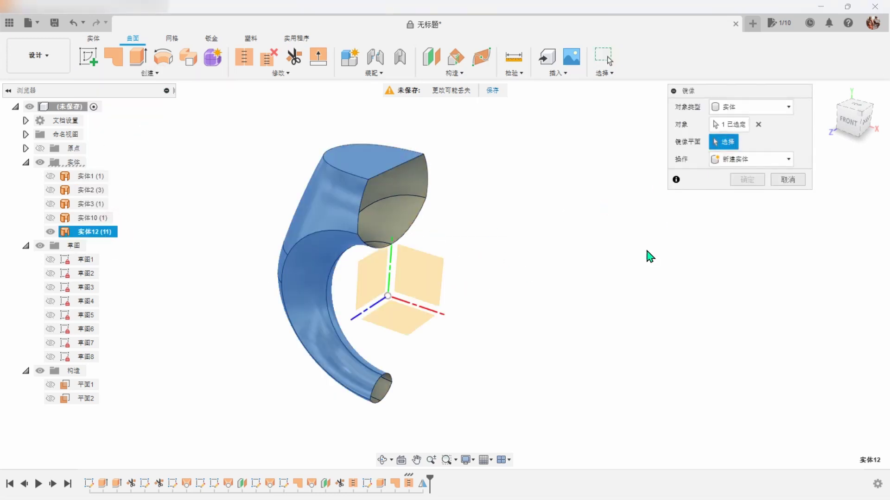
{"action": "left_click", "coordinate": [429, 277]}
{"action": "mouse_move", "coordinate": [510, 302]}
{"action": "middle_mouse_down", "text": "shift"}
{"action": "mouse_move", "coordinate": [687, 319]}
{"action": "mouse_move", "coordinate": [729, 282]}
{"action": "mouse_move", "coordinate": [758, 166]}
{"action": "middle_mouse_up", "text": "shift"}
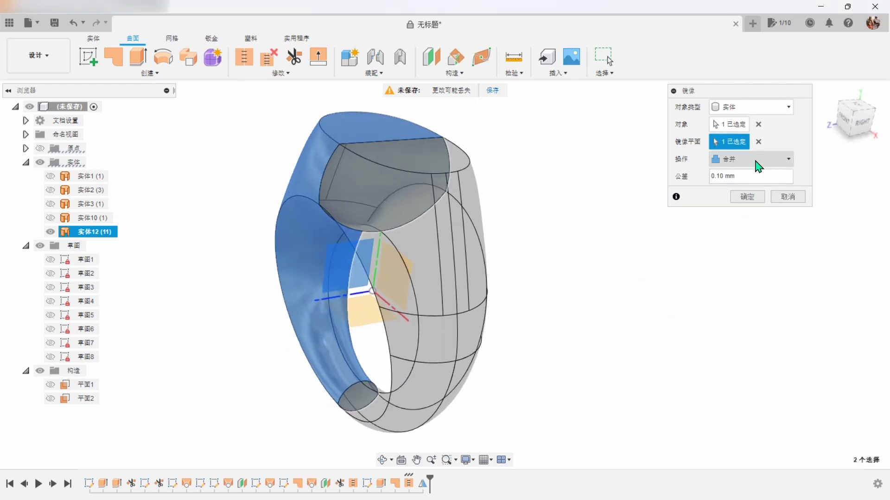
{"action": "left_click", "coordinate": [752, 197]}
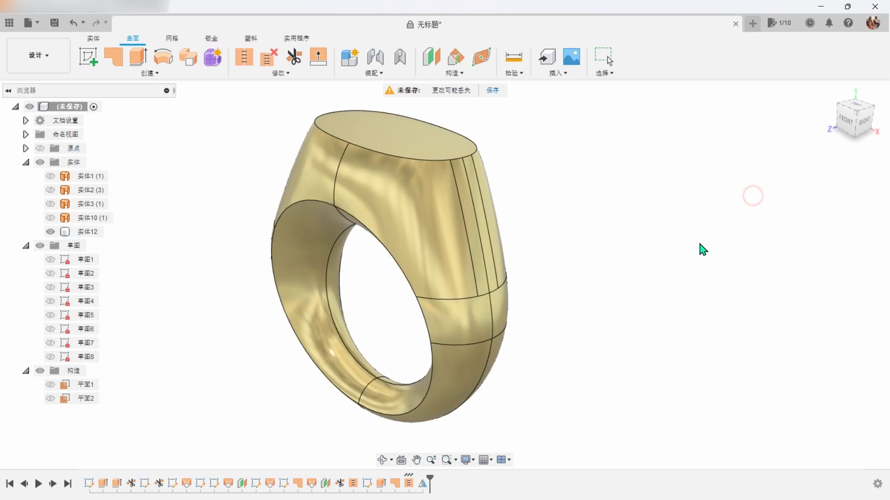
- Toggle the ring body's visibility off and on, then orbit to a top-front view
{"action": "left_click", "coordinate": [49, 232]}
{"action": "left_click", "coordinate": [50, 232]}
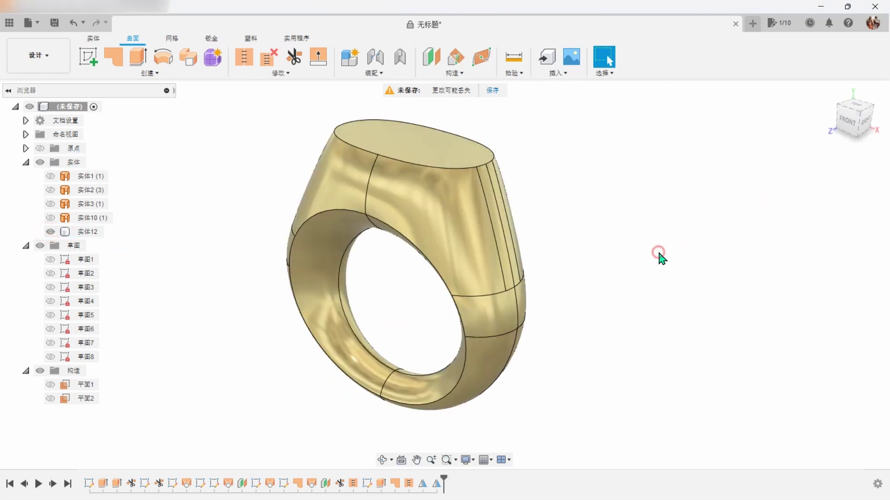
{"action": "mouse_move", "coordinate": [685, 254]}
{"action": "middle_mouse_down", "text": "shift"}
{"action": "mouse_move", "coordinate": [716, 269]}
{"action": "mouse_move", "coordinate": [690, 255]}
{"action": "middle_mouse_up", "text": "shift"}
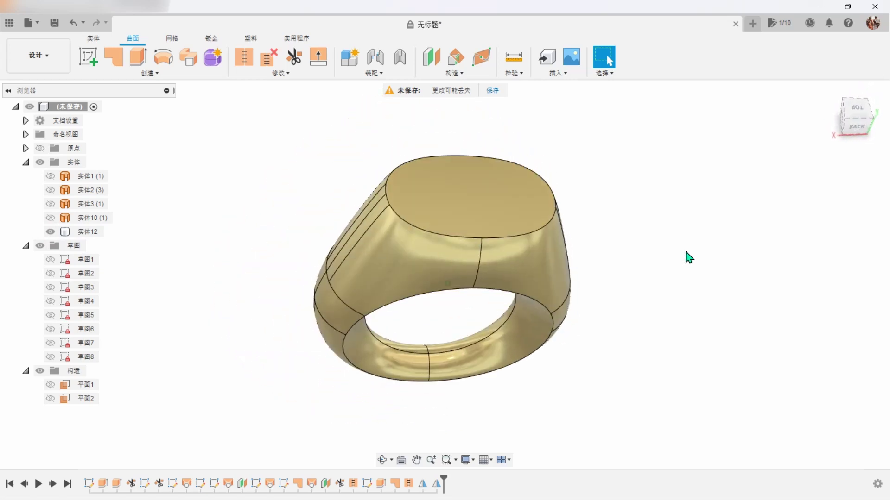
- Start a sketch on the ring's flat top face and project the inner ellipse into it
{"action": "left_click", "coordinate": [830, 91]}
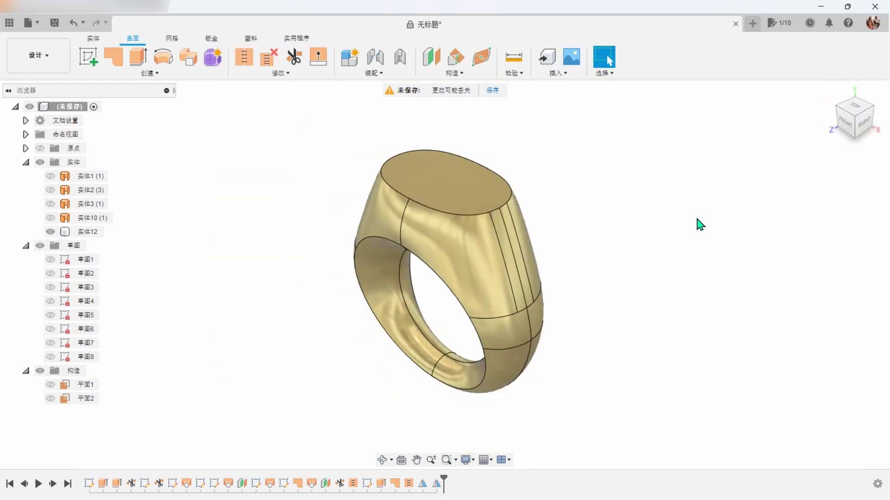
{"action": "left_click", "coordinate": [472, 191]}
{"action": "right_click", "coordinate": [472, 191]}
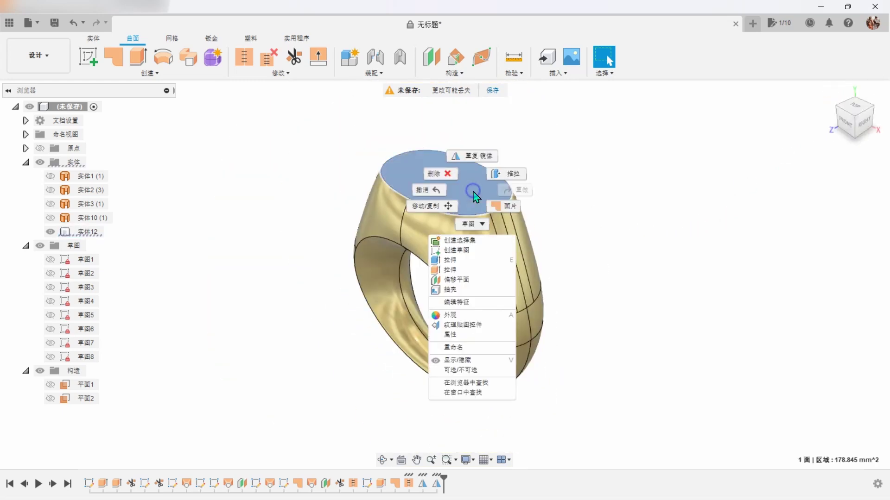
{"action": "left_click", "coordinate": [475, 251]}
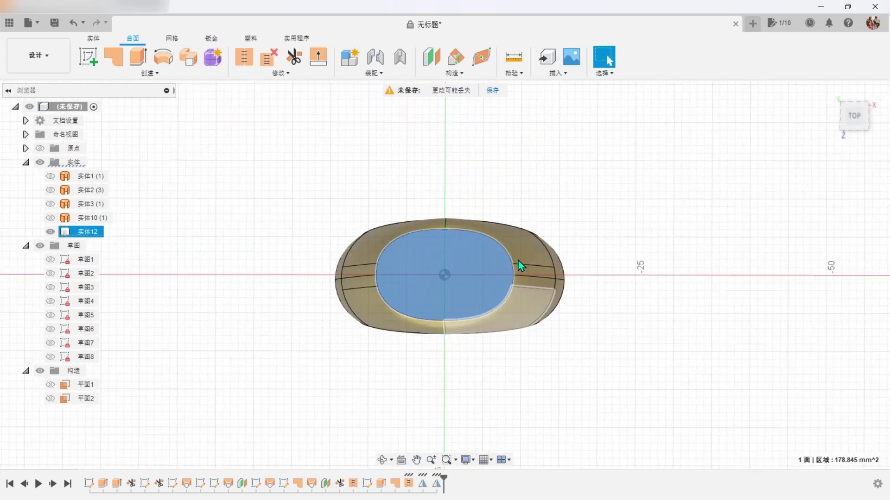
{"action": "scroll", "coordinate": [649, 218], "scroll_direction": "up", "scroll_amount": 2}
{"action": "scroll", "coordinate": [672, 214], "scroll_direction": "up", "scroll_amount": 2}
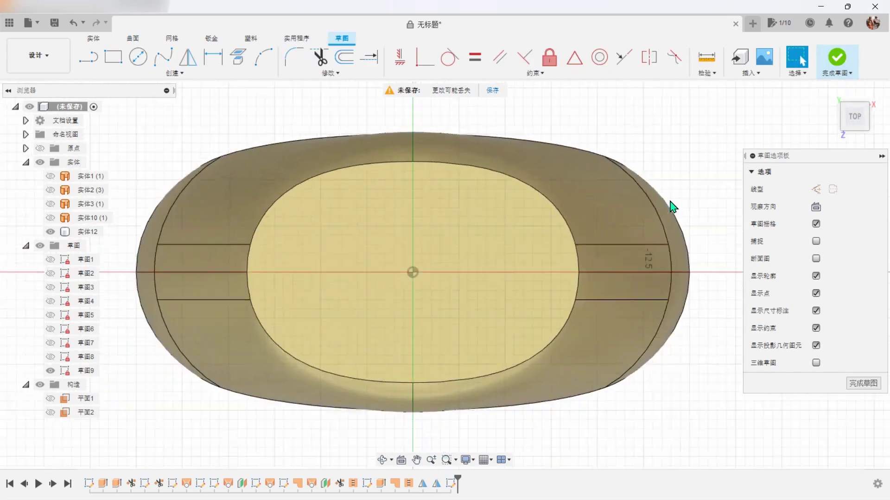
{"action": "scroll", "coordinate": [671, 206], "scroll_direction": "up", "scroll_amount": 2}
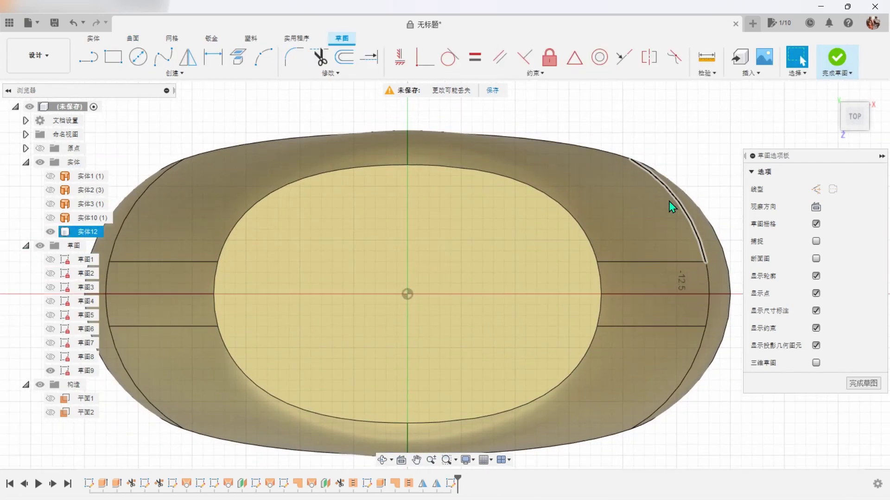
{"action": "left_click", "coordinate": [244, 64]}
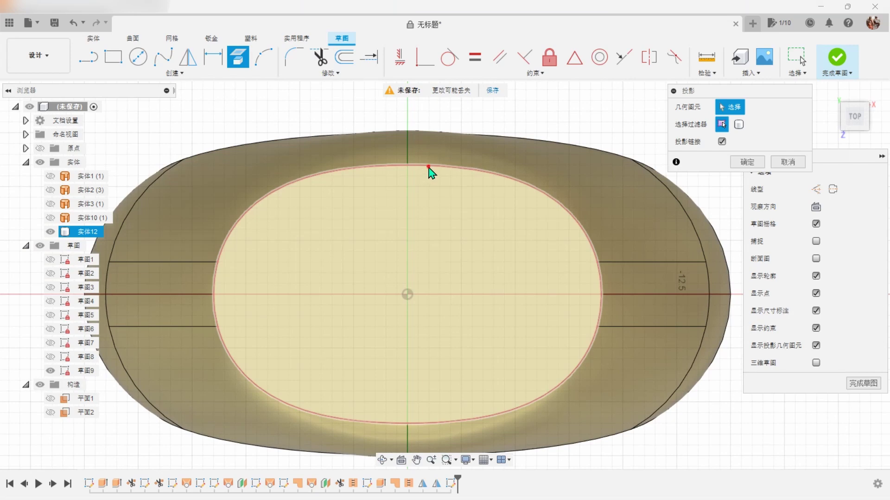
{"action": "left_click", "coordinate": [430, 173]}
{"action": "left_click", "coordinate": [747, 163]}
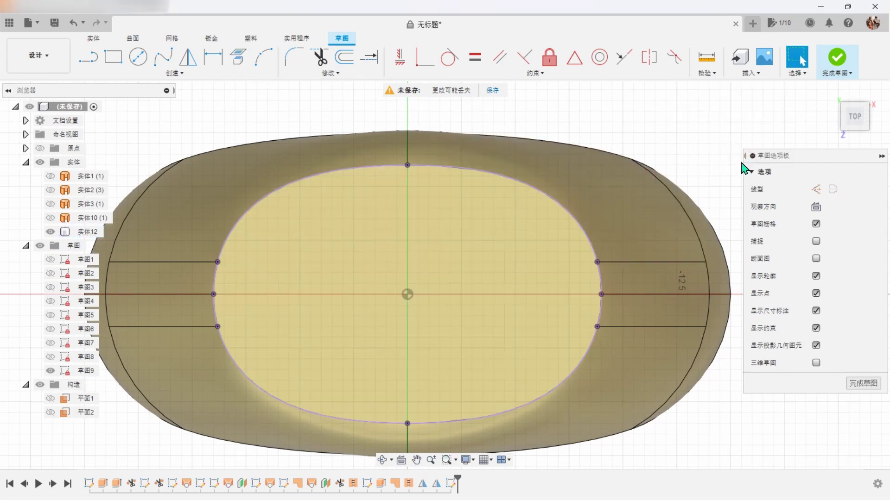
- Offset the projected ellipse 0.5 mm inward and finish the sketch
{"action": "left_click", "coordinate": [349, 61]}
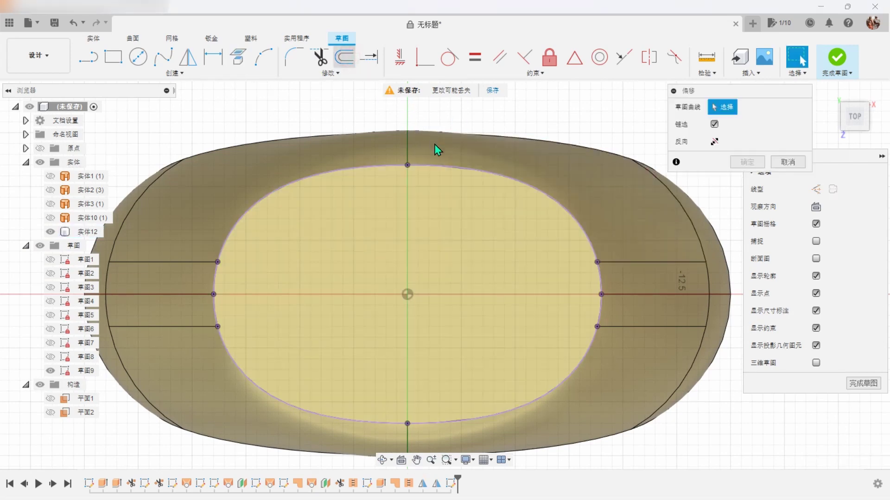
{"action": "left_click", "coordinate": [451, 168]}
{"action": "type", "text": "0.5"}
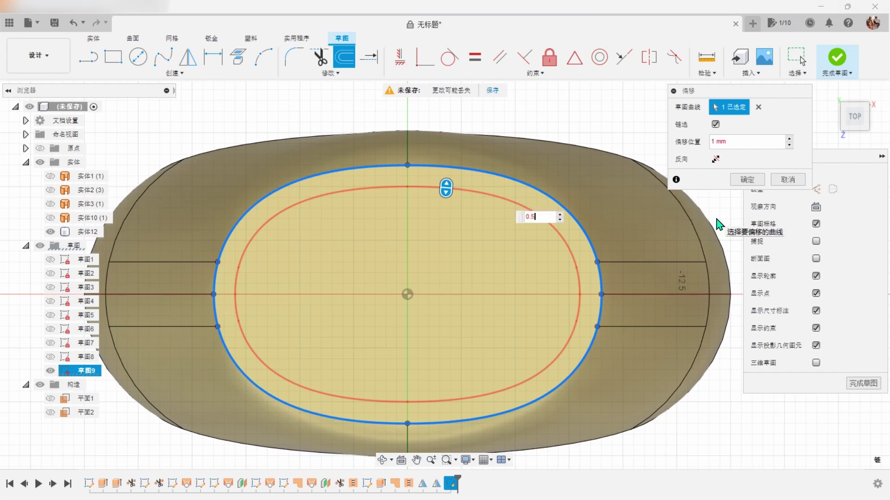
{"action": "key", "text": "Return"}
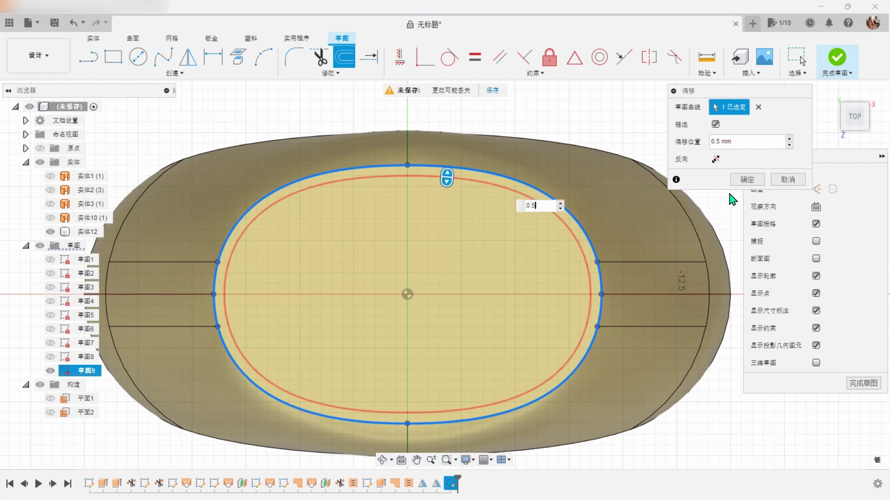
{"action": "left_click", "coordinate": [746, 181]}
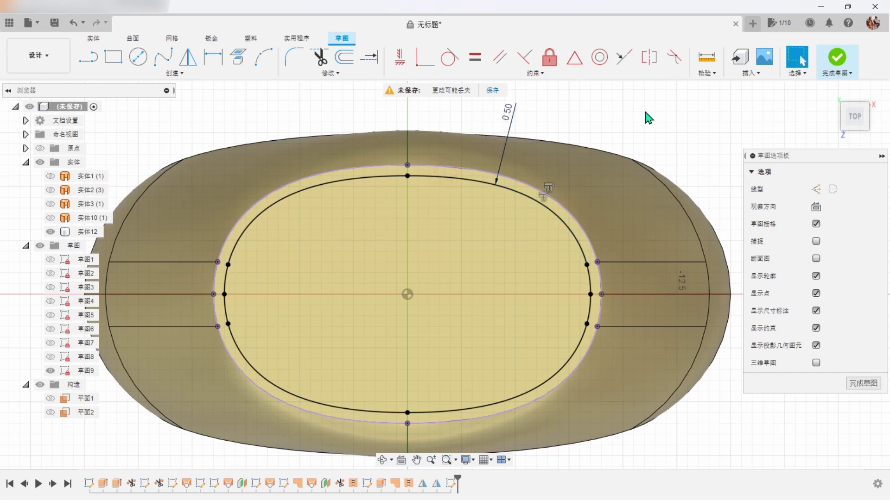
{"action": "left_click", "coordinate": [840, 67]}
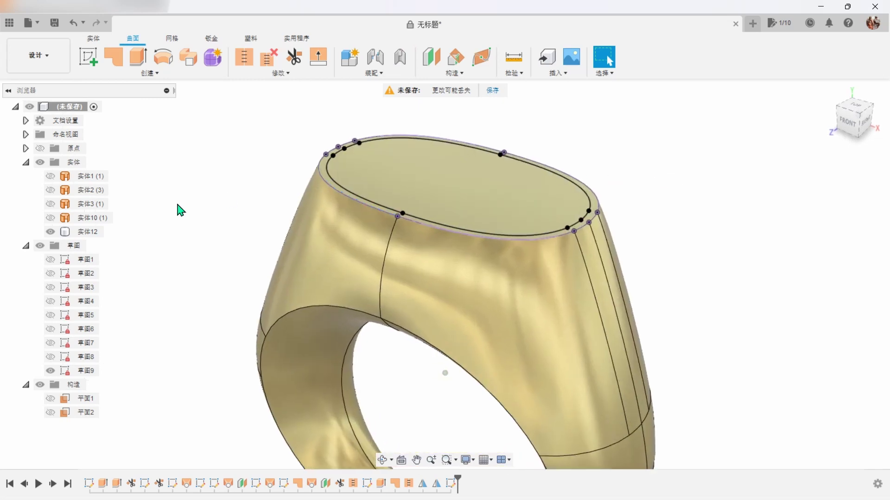
- Hide the ring body and preview a -1.5 mm surface extrude of the offset ellipse
{"action": "left_click", "coordinate": [50, 231]}
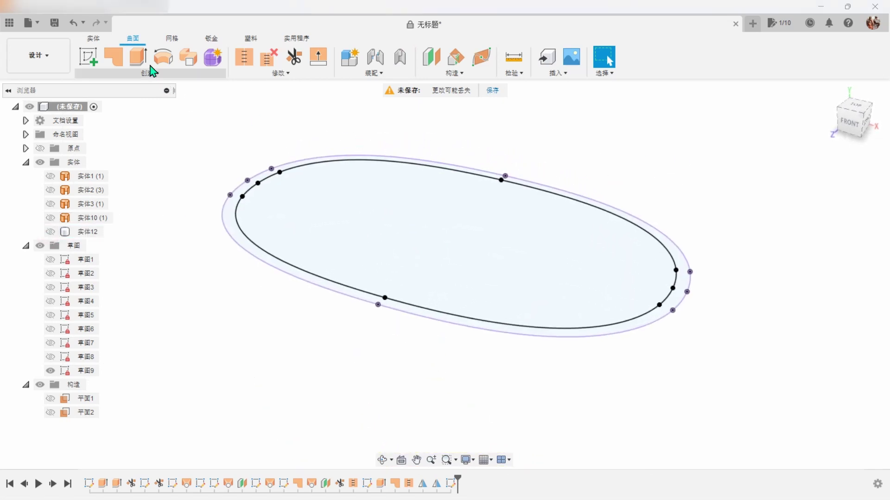
{"action": "left_click", "coordinate": [137, 57]}
{"action": "left_click", "coordinate": [274, 261]}
{"action": "type", "text": "-1.5"}
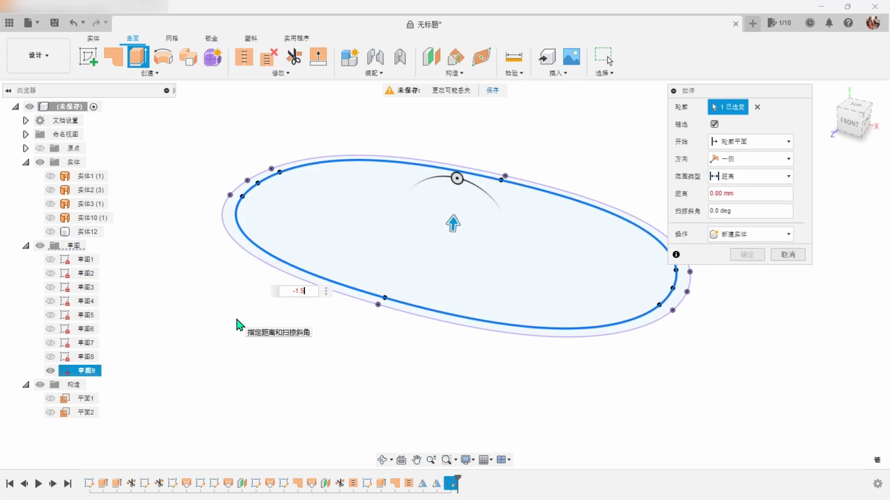
{"action": "key", "text": "Return"}
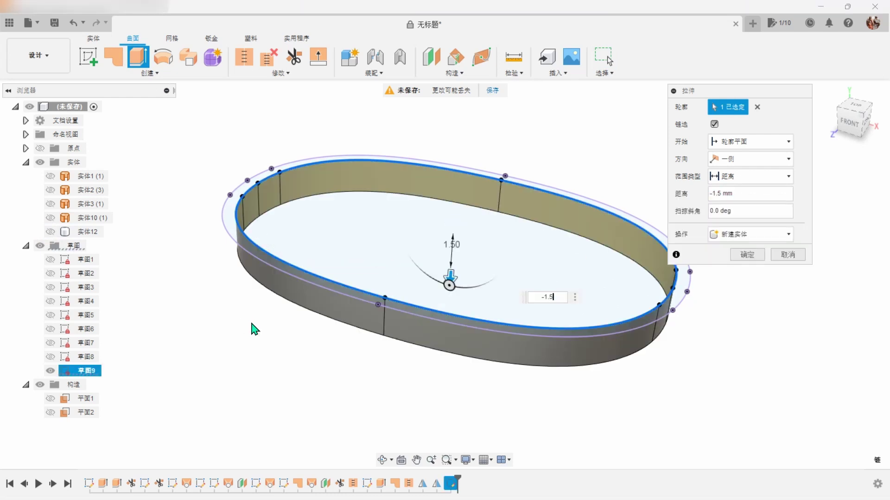
- Confirm the elliptical wall and cap one end with a chained tangent (G1) domed patch
{"action": "left_click", "coordinate": [747, 255]}
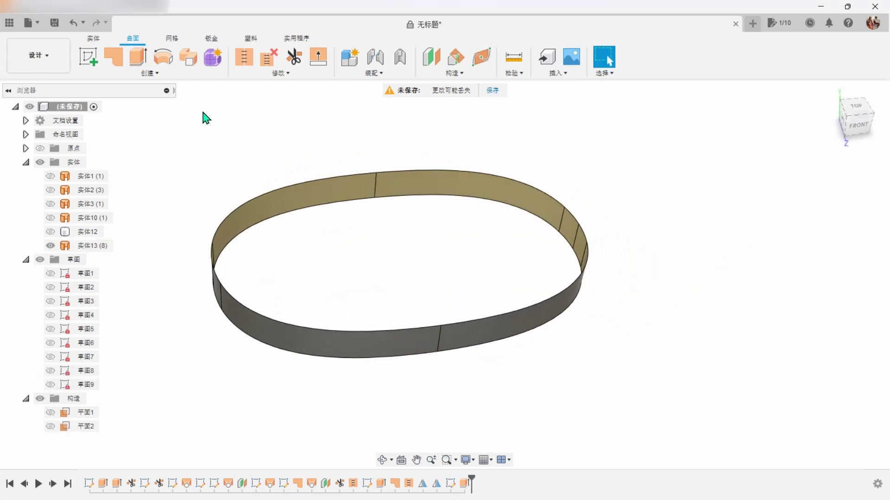
{"action": "left_click", "coordinate": [113, 56]}
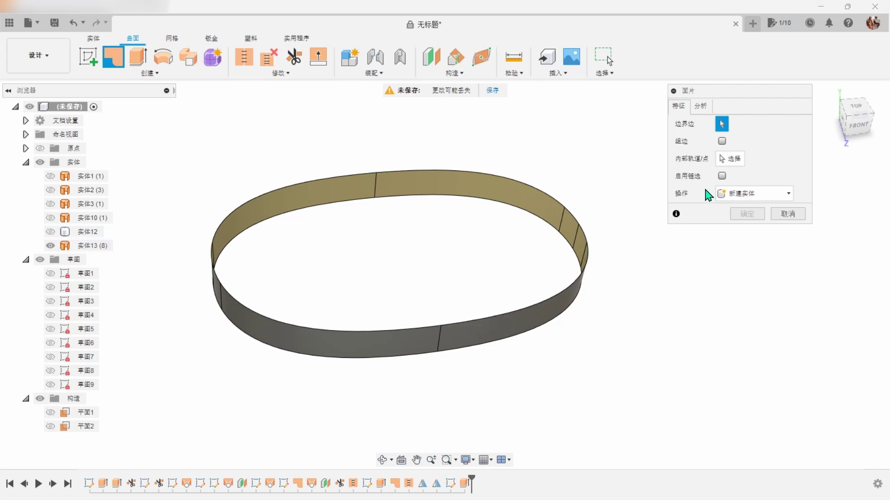
{"action": "left_click", "coordinate": [528, 311]}
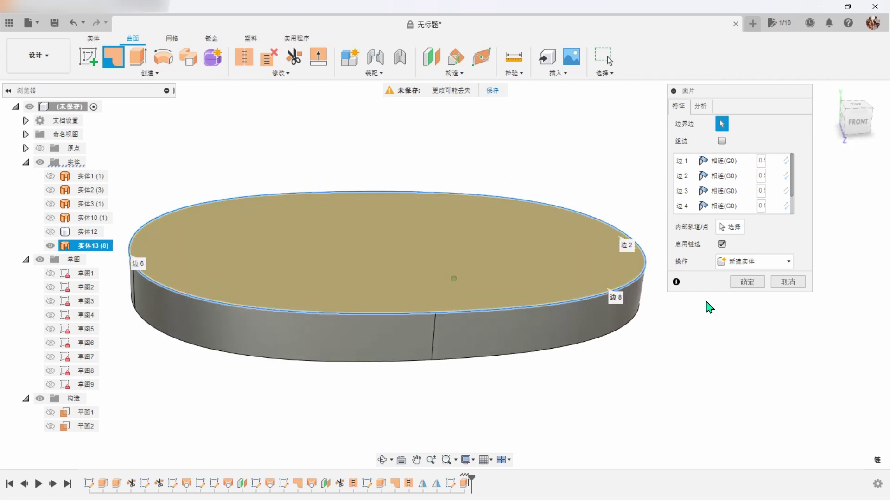
{"action": "left_click", "coordinate": [722, 141]}
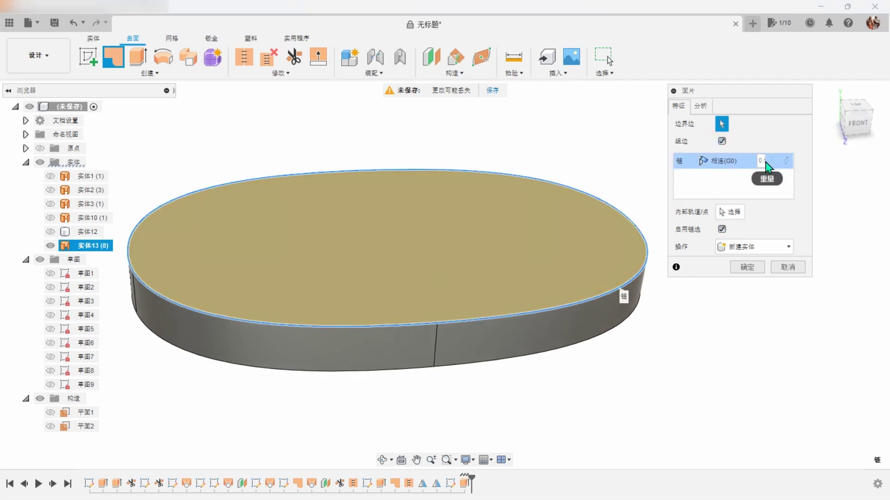
{"action": "left_click", "coordinate": [743, 162]}
{"action": "left_click", "coordinate": [723, 188]}
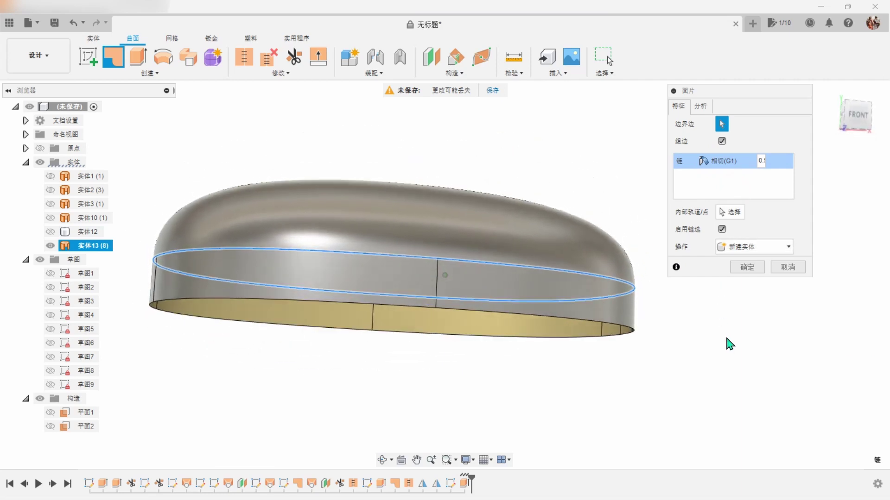
{"action": "left_click", "coordinate": [746, 268]}
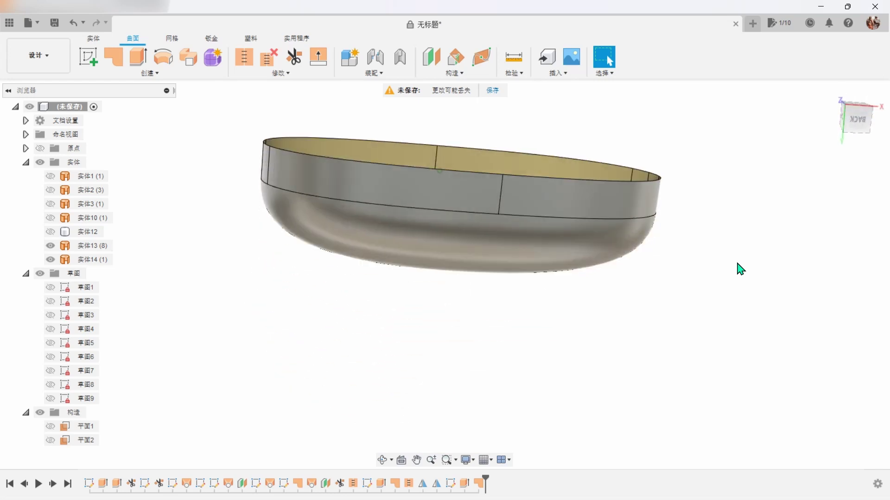
- Cap the wall's remaining open edge with a flat patch
{"action": "left_click", "coordinate": [113, 56]}
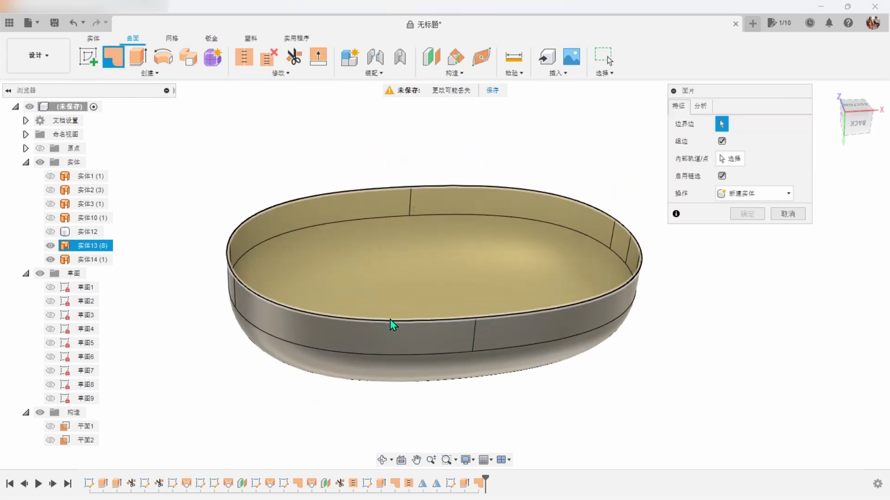
{"action": "left_click", "coordinate": [390, 320]}
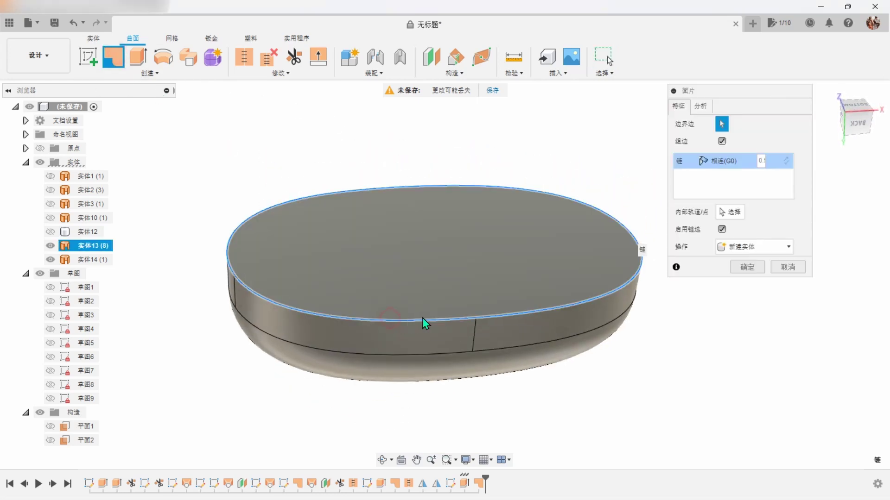
{"action": "left_click", "coordinate": [745, 268]}
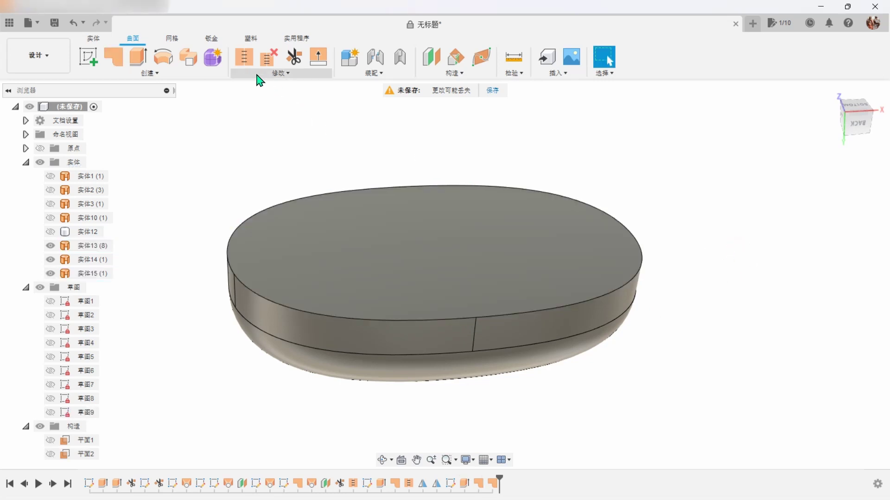
- Stitch the wall and both patches into solid body 实体16 and return to home view
{"action": "left_click", "coordinate": [245, 62]}
{"action": "mouse_move", "coordinate": [220, 166]}
{"action": "left_mouse_down"}
{"action": "mouse_move", "coordinate": [350, 299]}
{"action": "mouse_move", "coordinate": [658, 394]}
{"action": "left_mouse_up"}
{"action": "left_click", "coordinate": [762, 316]}
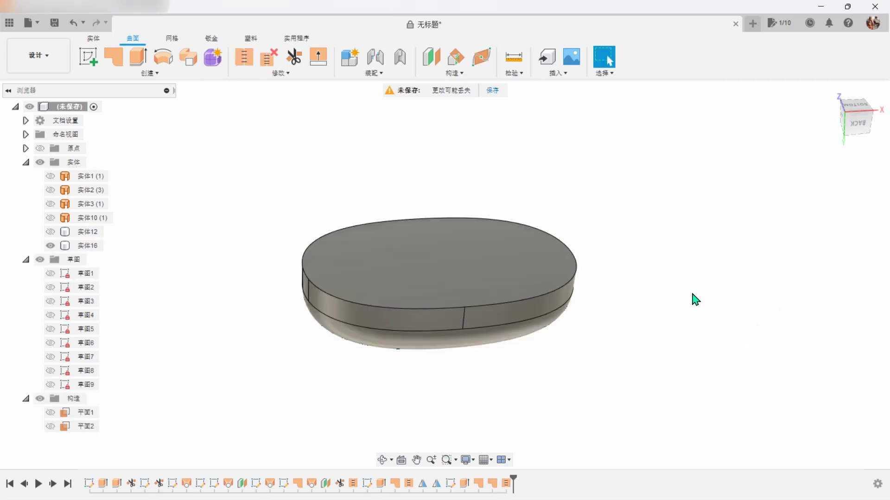
{"action": "left_click", "coordinate": [50, 245]}
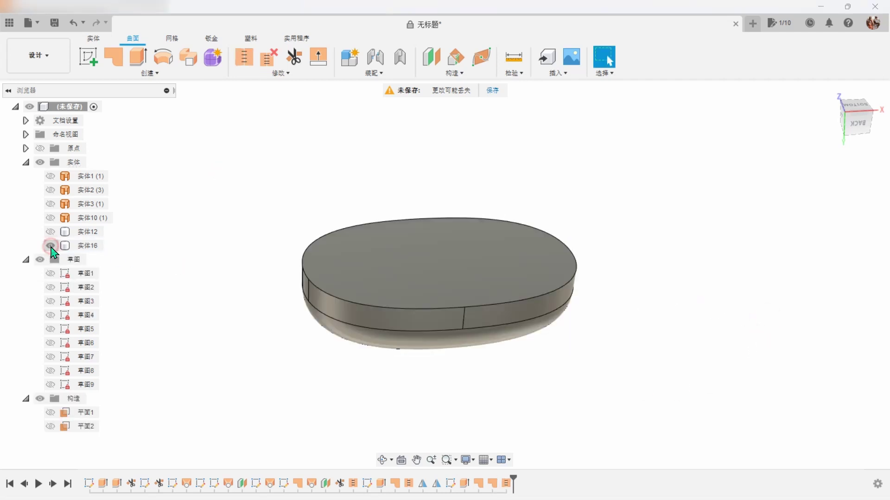
{"action": "left_click", "coordinate": [830, 92]}
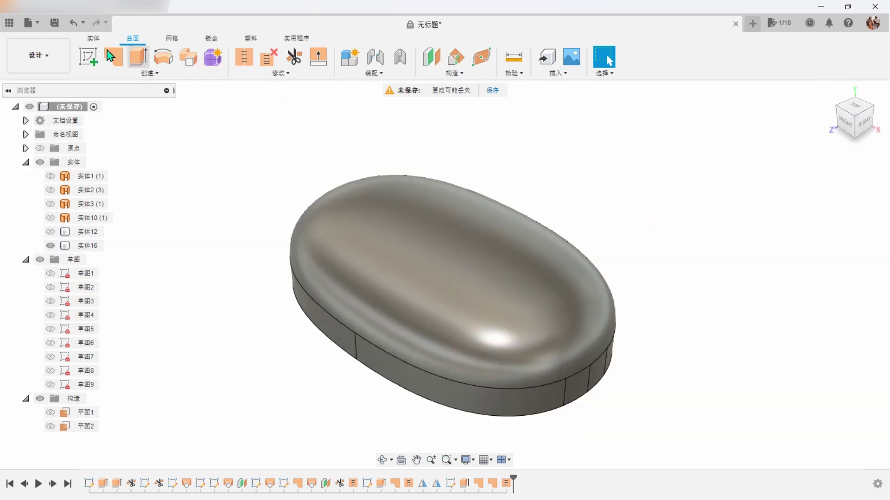
- Fillet the stone's top outer edge chain at 0.3 mm and return to the home view
{"action": "left_click", "coordinate": [92, 40]}
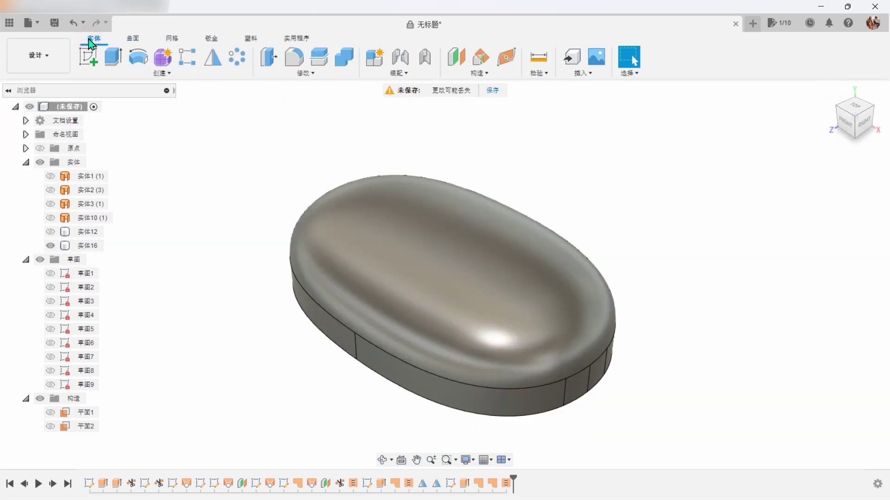
{"action": "left_click", "coordinate": [288, 65]}
{"action": "middle_click_drag", "start_coordinate": [651, 344], "coordinate": [561, 362], "text": "shift"}
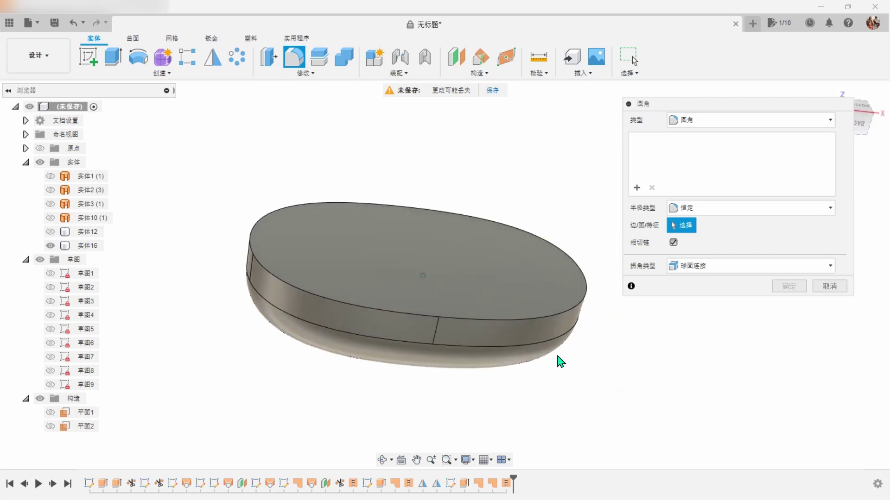
{"action": "scroll", "coordinate": [550, 345], "scroll_direction": "up", "scroll_amount": 2}
{"action": "left_click", "coordinate": [540, 329]}
{"action": "type", "text": "0.3"}
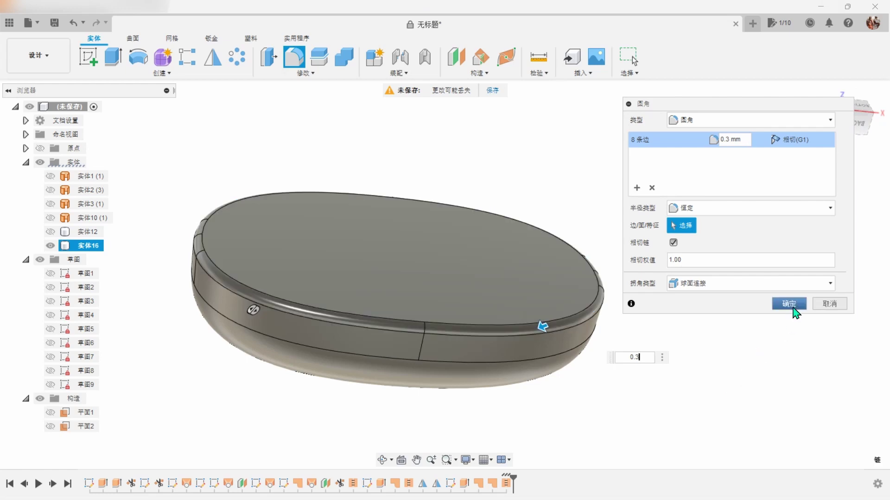
{"action": "left_click", "coordinate": [789, 304]}
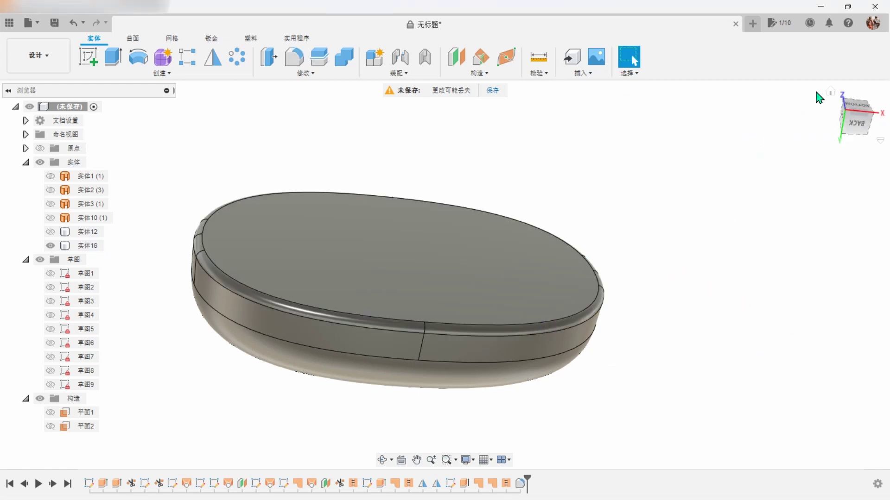
{"action": "left_click", "coordinate": [831, 92]}
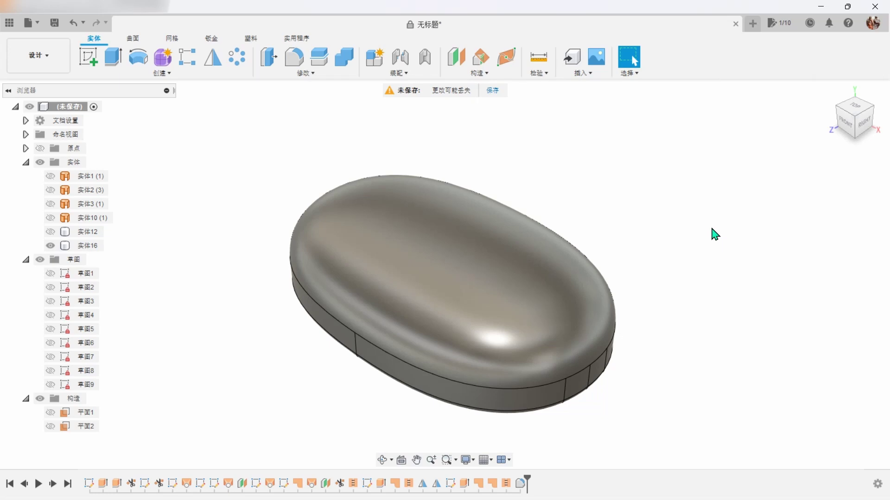
- Show the hidden ring body 实体12 again
{"action": "left_click", "coordinate": [50, 232]}
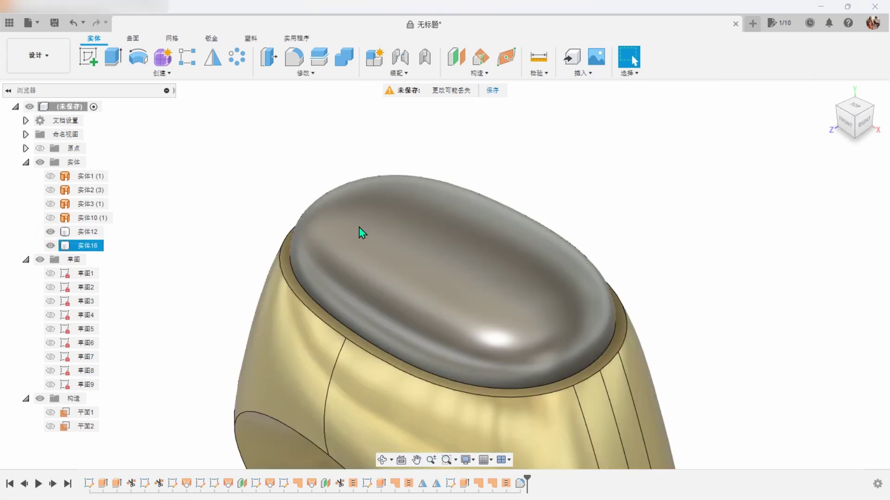
{"action": "scroll", "coordinate": [707, 216], "scroll_direction": "up", "scroll_amount": 3}
{"action": "scroll", "coordinate": [709, 218], "scroll_direction": "up", "scroll_amount": 3}
{"action": "scroll", "coordinate": [709, 217], "scroll_direction": "up", "scroll_amount": 2}
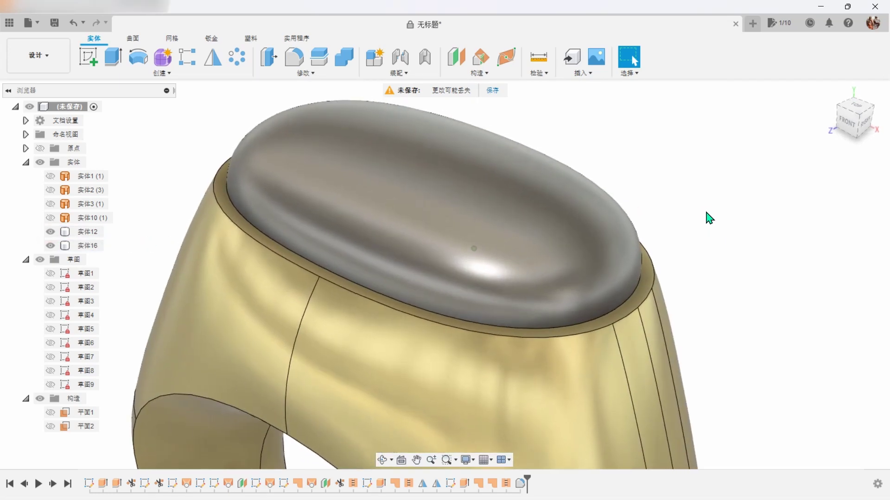
- Combine-cut cabochon 实体16 from the ring body, keeping the cabochon as a tool
{"action": "left_click", "coordinate": [350, 58]}
{"action": "left_click", "coordinate": [583, 383]}
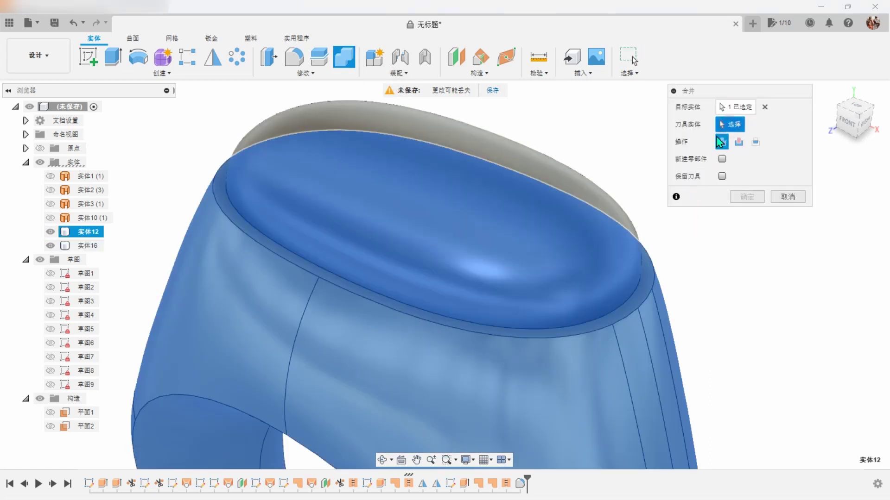
{"action": "left_click", "coordinate": [610, 245]}
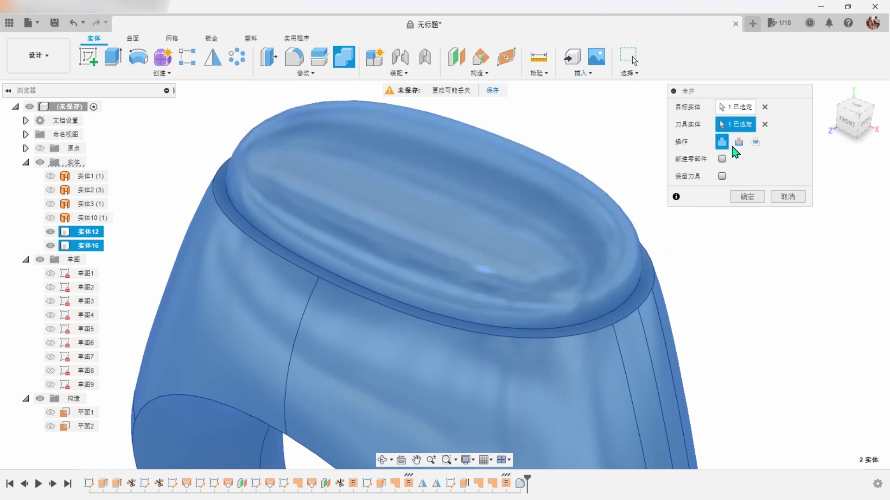
{"action": "left_click", "coordinate": [738, 142]}
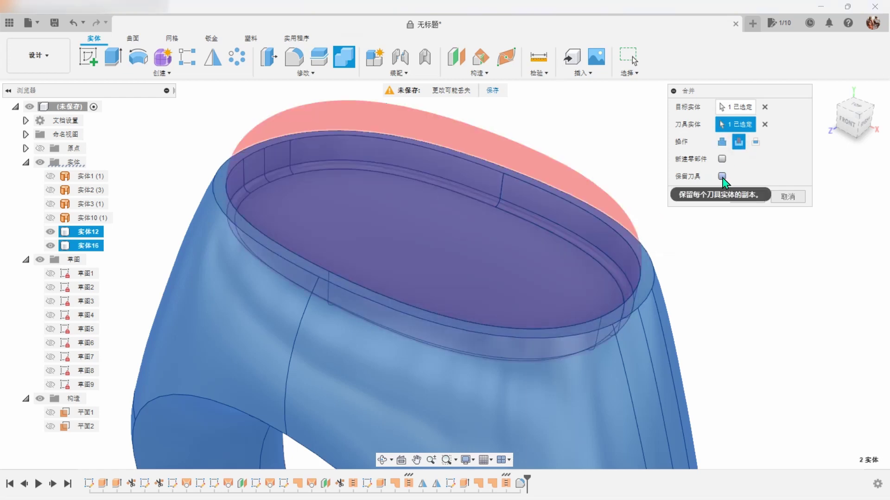
{"action": "left_click", "coordinate": [722, 177]}
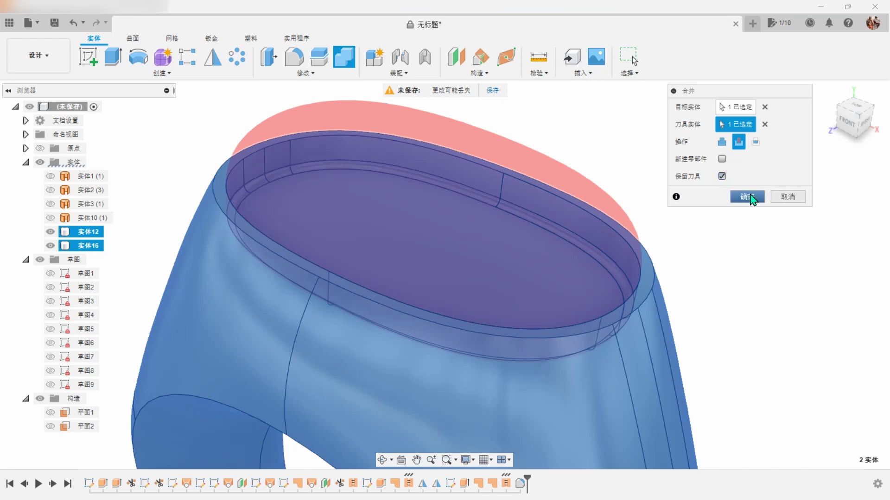
{"action": "left_click", "coordinate": [747, 197]}
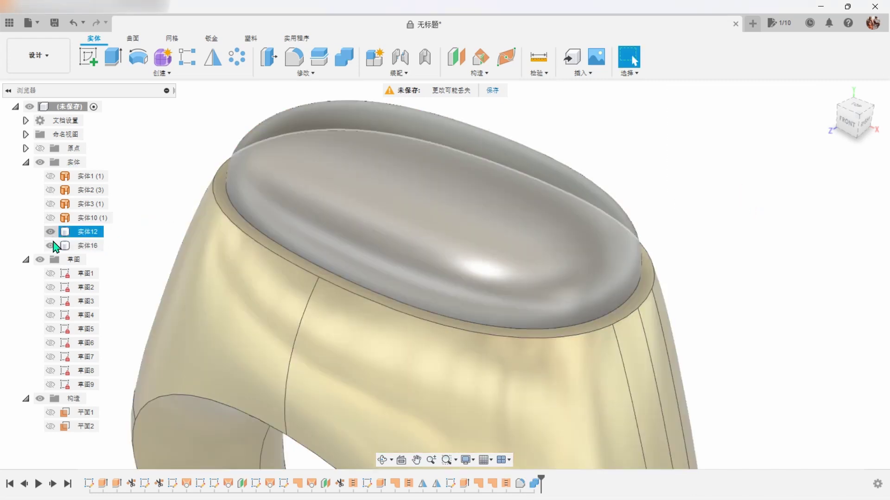
- Hide and reshow cabochon 实体16 to inspect the oval seat cut into the ring
{"action": "left_click", "coordinate": [54, 247]}
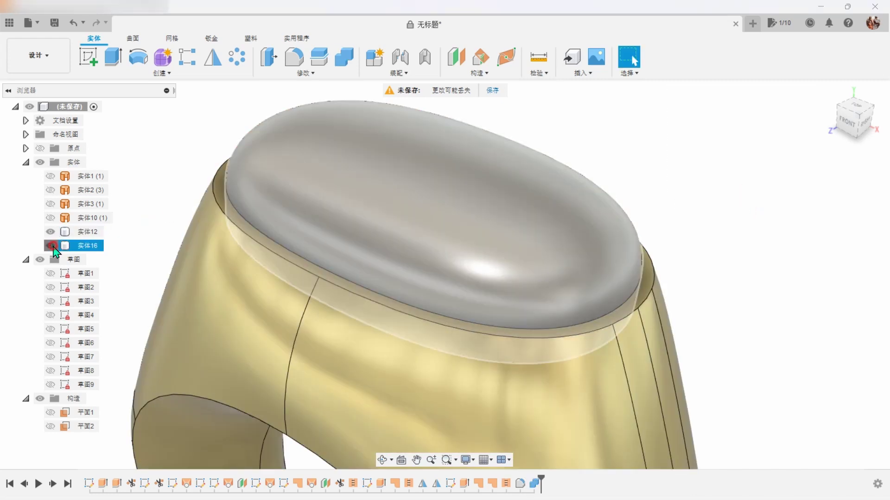
{"action": "left_click", "coordinate": [52, 246]}
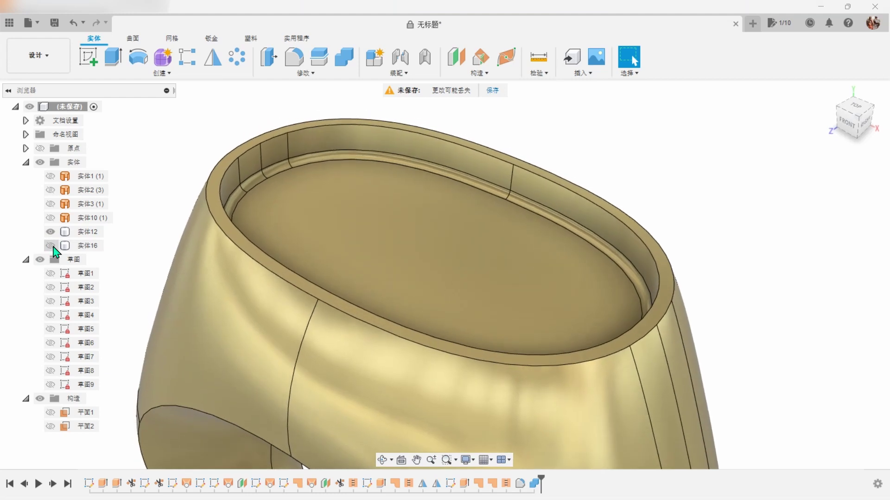
{"action": "left_click", "coordinate": [52, 247]}
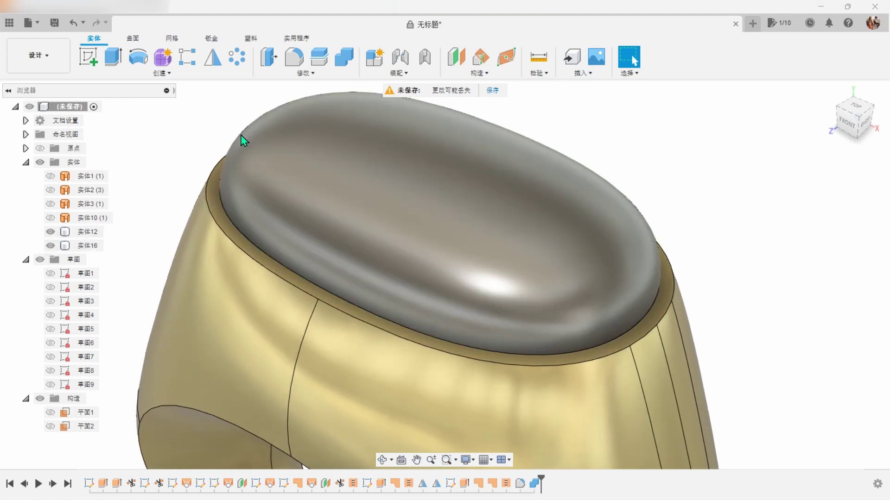
{"action": "left_click", "coordinate": [289, 65]}
- Fillet the bezel face around the stone seat with a 0.2 mm radius, then orbit to view it
{"action": "scroll", "coordinate": [695, 352], "scroll_direction": "up", "scroll_amount": 3}
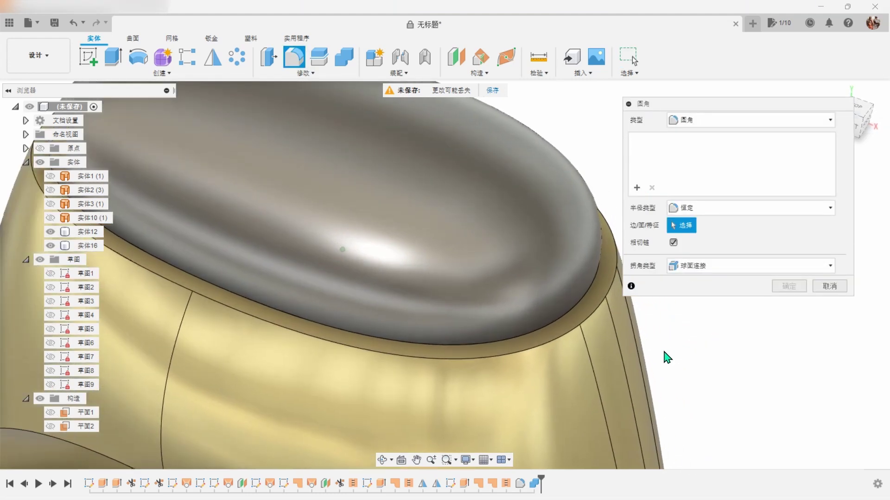
{"action": "scroll", "coordinate": [602, 343], "scroll_direction": "up", "scroll_amount": 3}
{"action": "left_click", "coordinate": [580, 337]}
{"action": "type", "text": "0.2"}
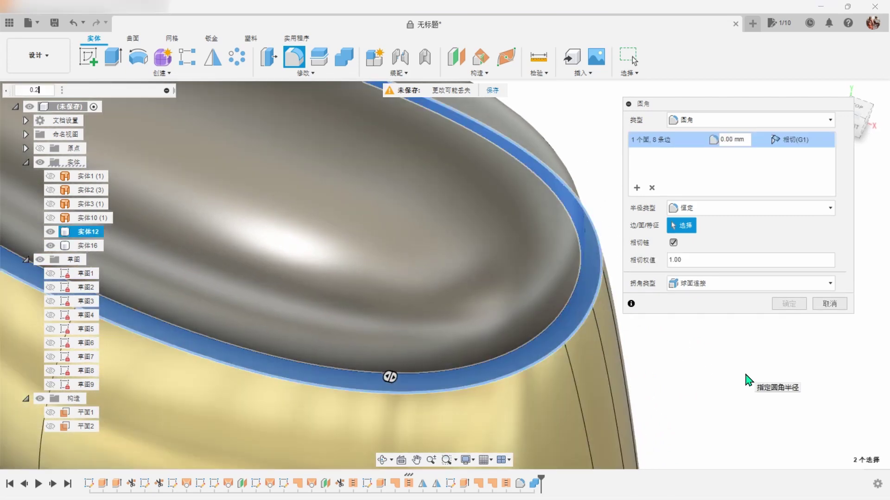
{"action": "key", "text": "Return"}
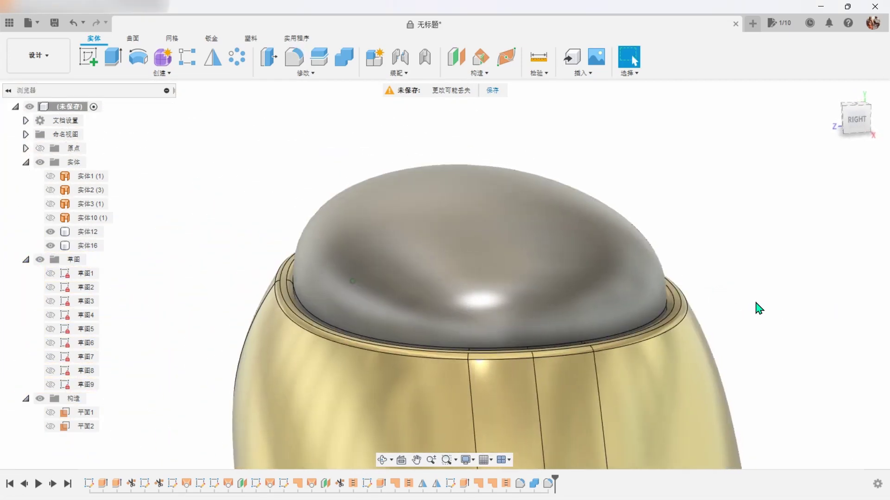
{"action": "middle_click_drag", "start_coordinate": [759, 308], "coordinate": [781, 301], "text": "shift"}
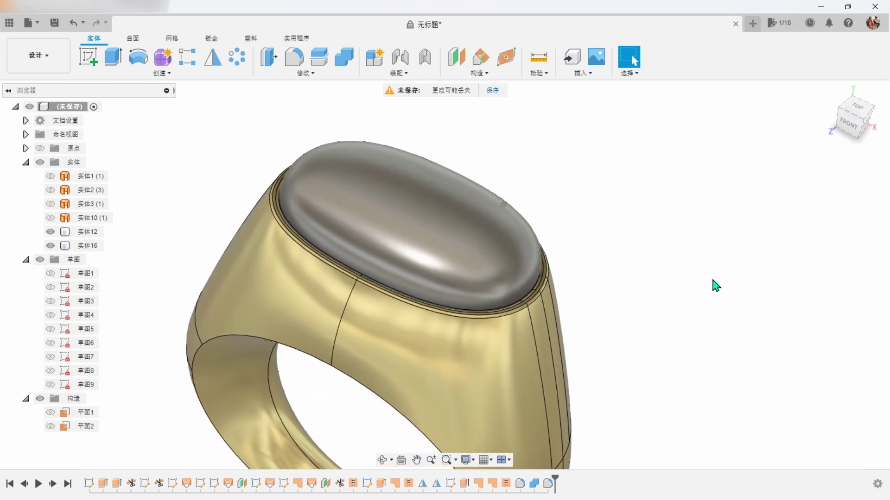
- Add the blue anodized aluminium appearance to In This Design
{"action": "key", "text": "a"}
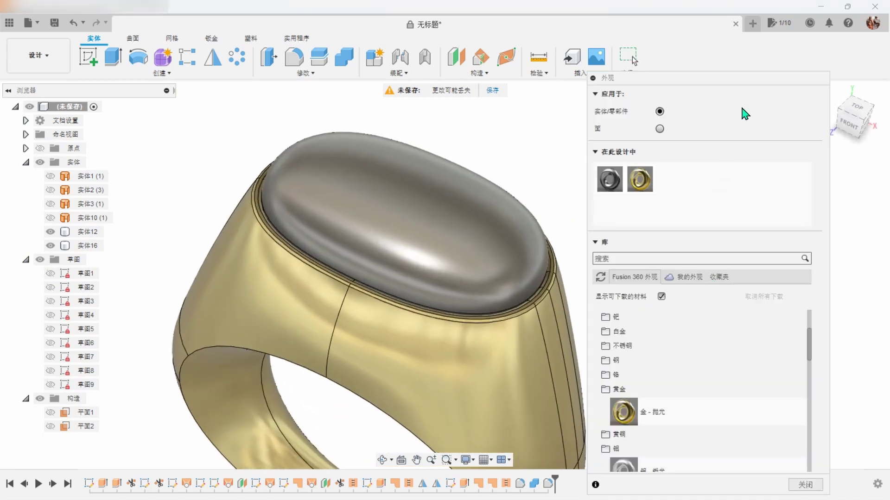
{"action": "left_click_drag", "start_coordinate": [751, 74], "coordinate": [753, 40]}
{"action": "scroll", "coordinate": [719, 300], "scroll_direction": "down", "scroll_amount": 5}
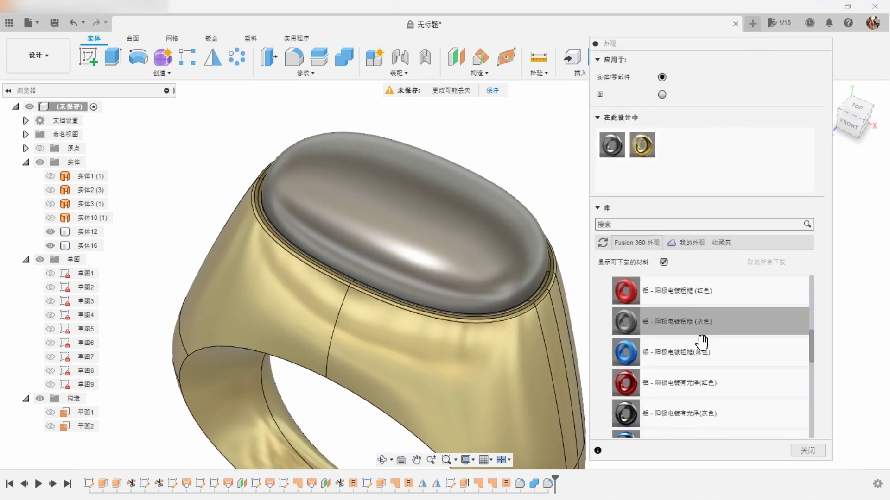
{"action": "scroll", "coordinate": [702, 343], "scroll_direction": "down", "scroll_amount": 3}
{"action": "scroll", "coordinate": [658, 357], "scroll_direction": "up", "scroll_amount": 3}
{"action": "left_click_drag", "start_coordinate": [658, 353], "coordinate": [674, 146]}
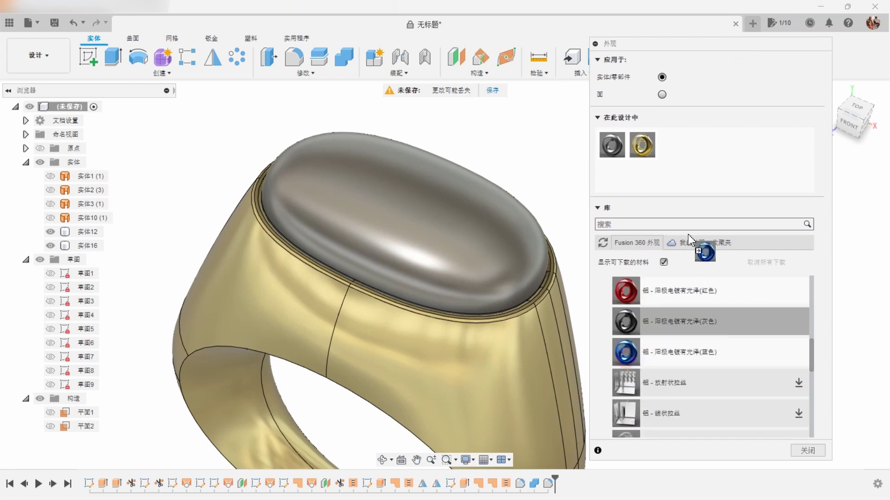
- Recolour the anodized appearance bright green and apply it to the cabochon
{"action": "right_click", "coordinate": [675, 147]}
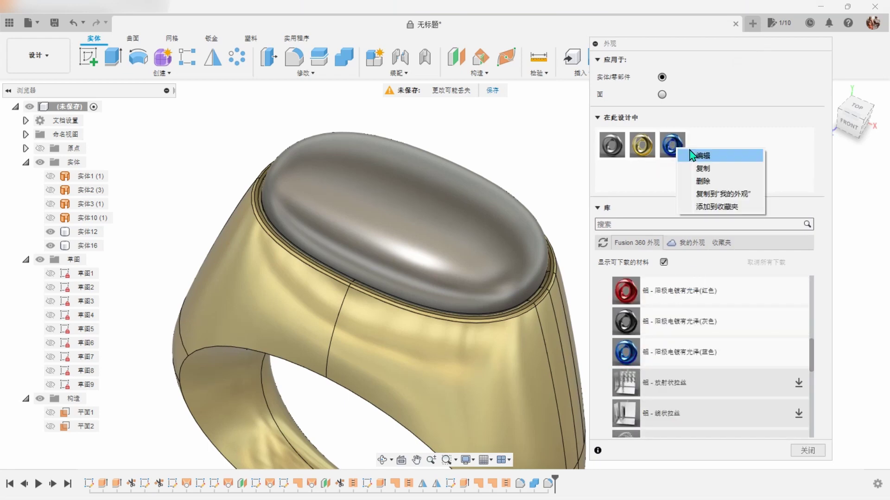
{"action": "left_click", "coordinate": [695, 153]}
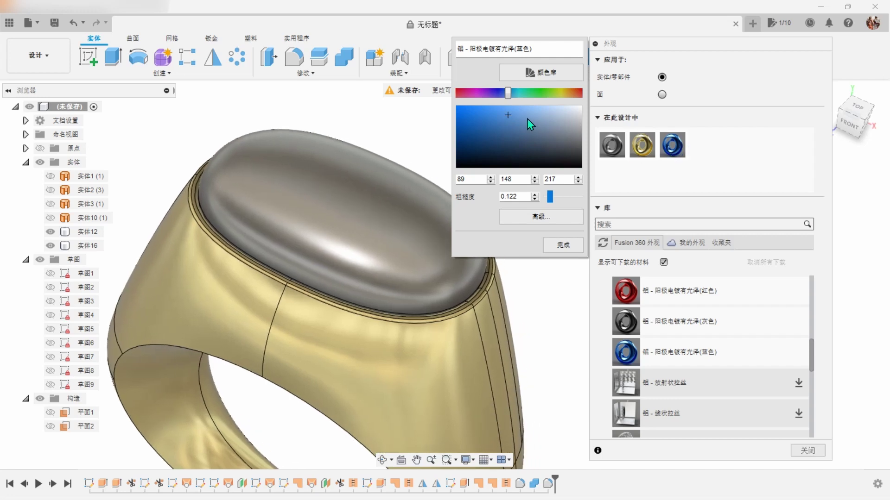
{"action": "left_click_drag", "start_coordinate": [514, 94], "coordinate": [518, 94]}
{"action": "left_click", "coordinate": [532, 93]}
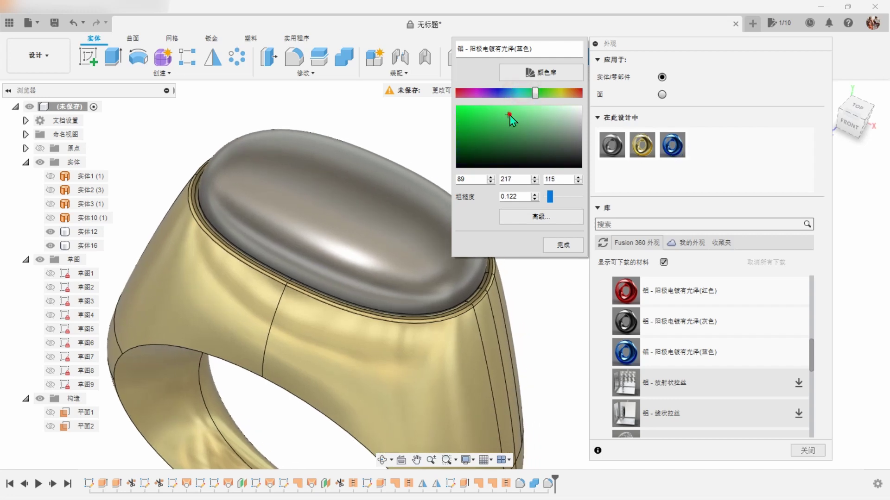
{"action": "left_click", "coordinate": [566, 246]}
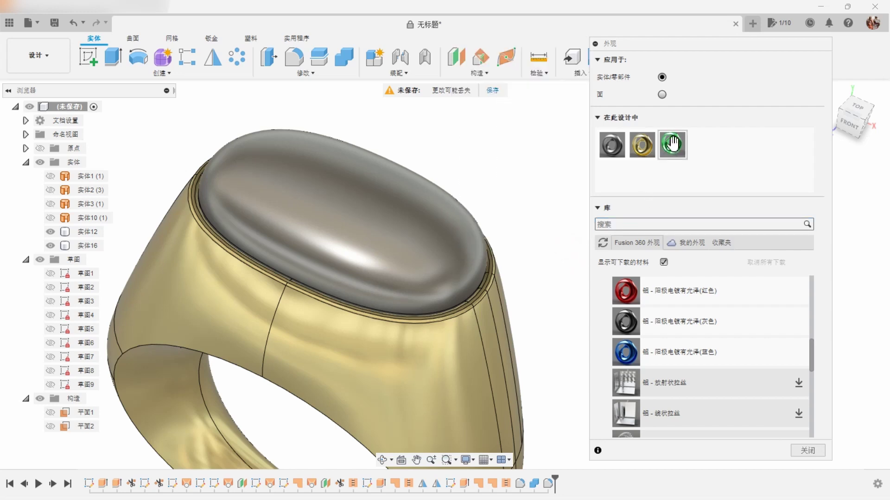
{"action": "left_click_drag", "start_coordinate": [672, 144], "coordinate": [478, 253]}
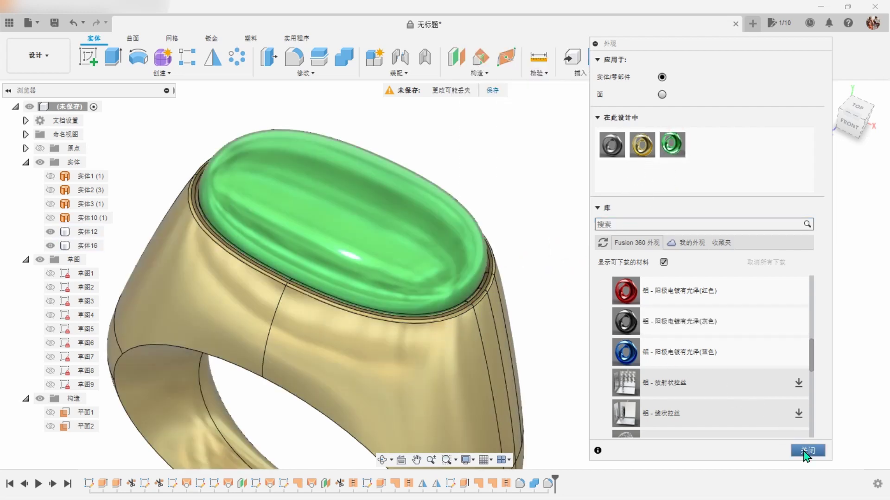
{"action": "left_click", "coordinate": [807, 456]}
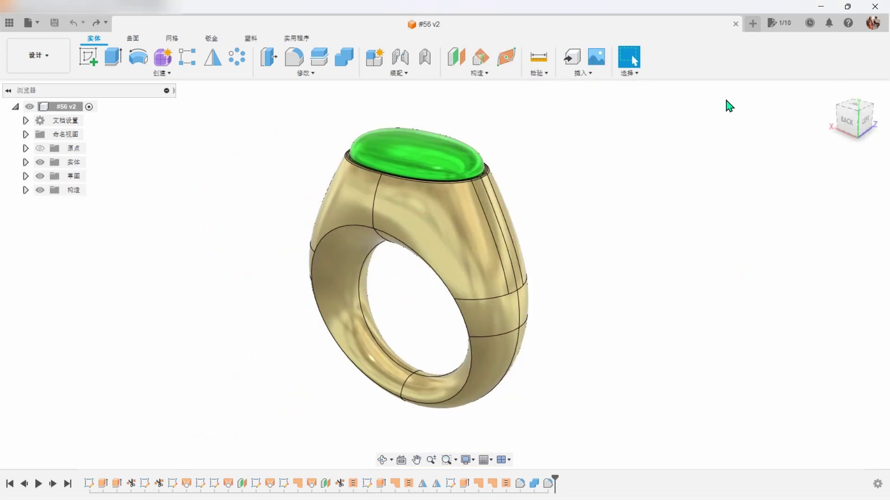
{"action": "left_click", "coordinate": [541, 77]}
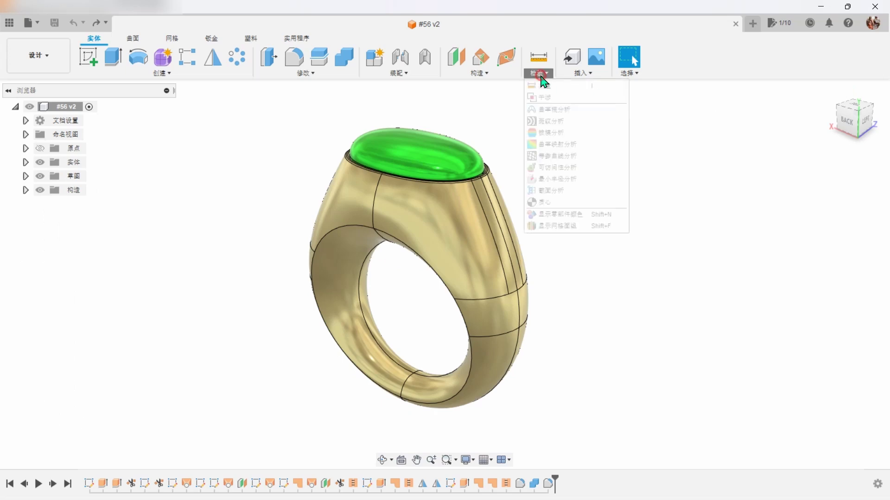
{"action": "left_click", "coordinate": [549, 120]}
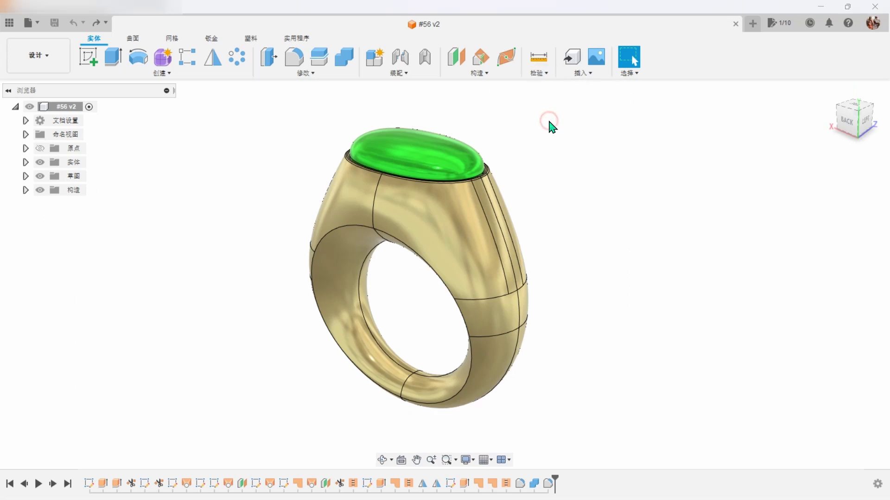
{"action": "left_click", "coordinate": [507, 243]}
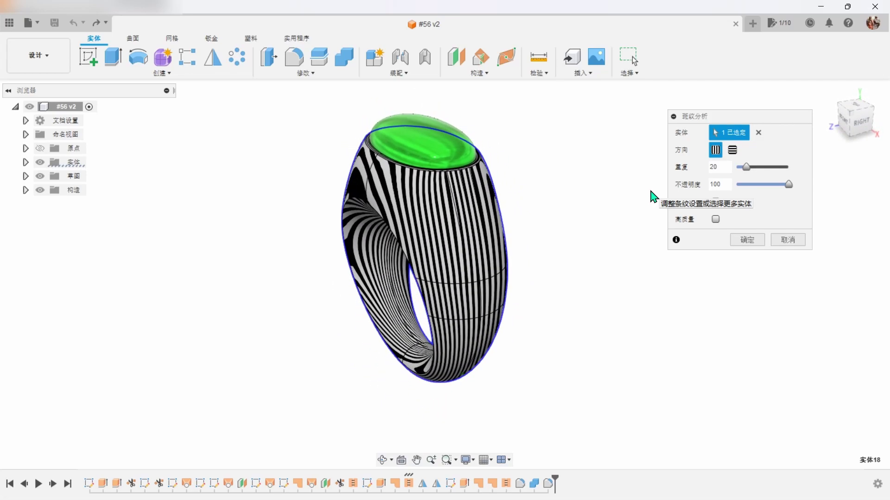
{"action": "left_click", "coordinate": [788, 239]}
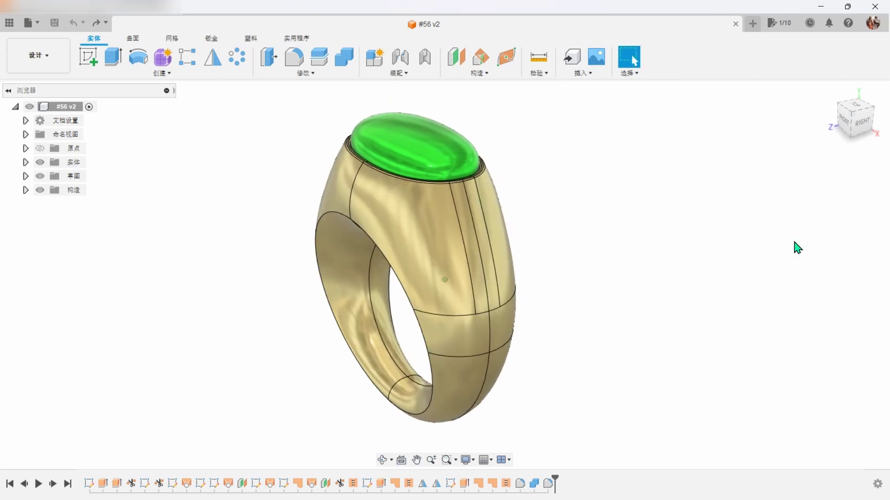